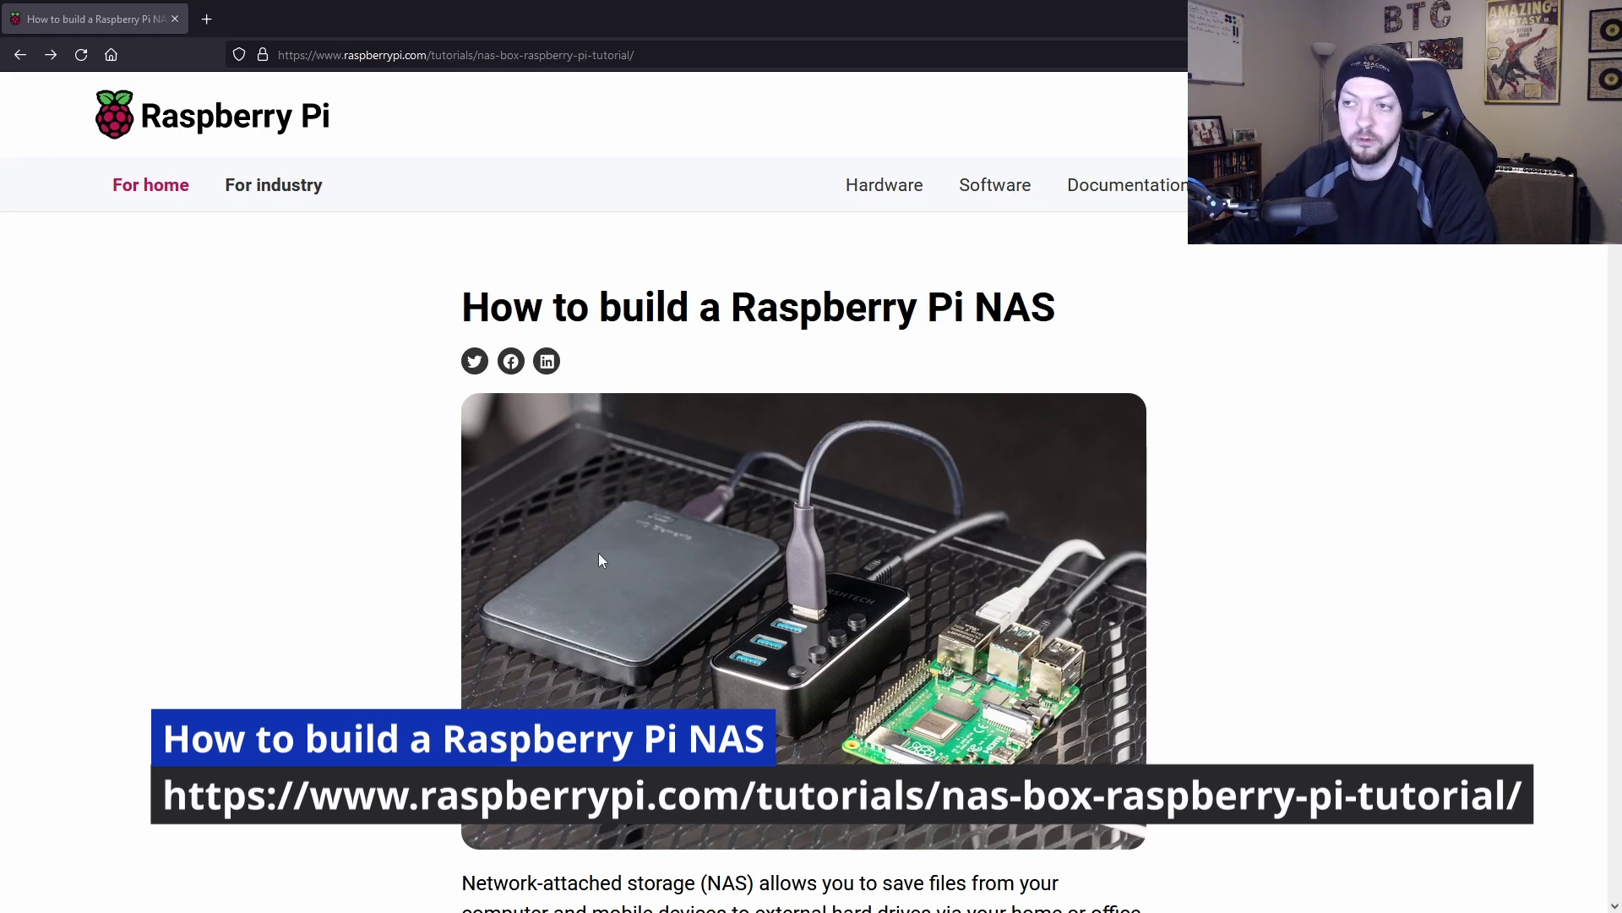
scroll(611, 558, "down", 10)
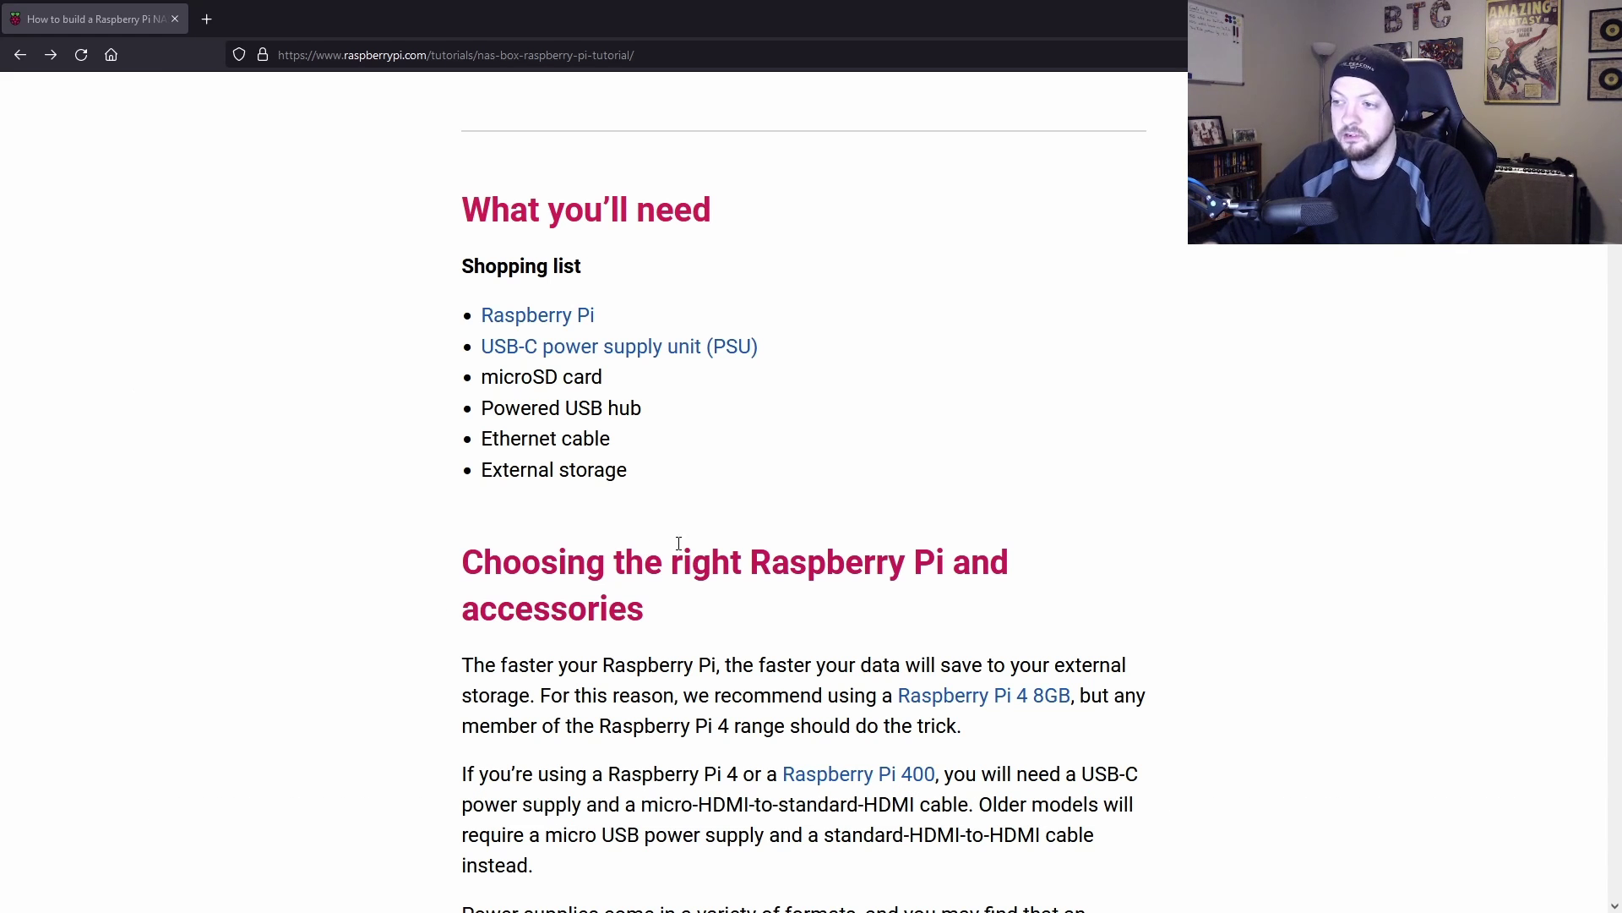
scroll(742, 622, "down", 3)
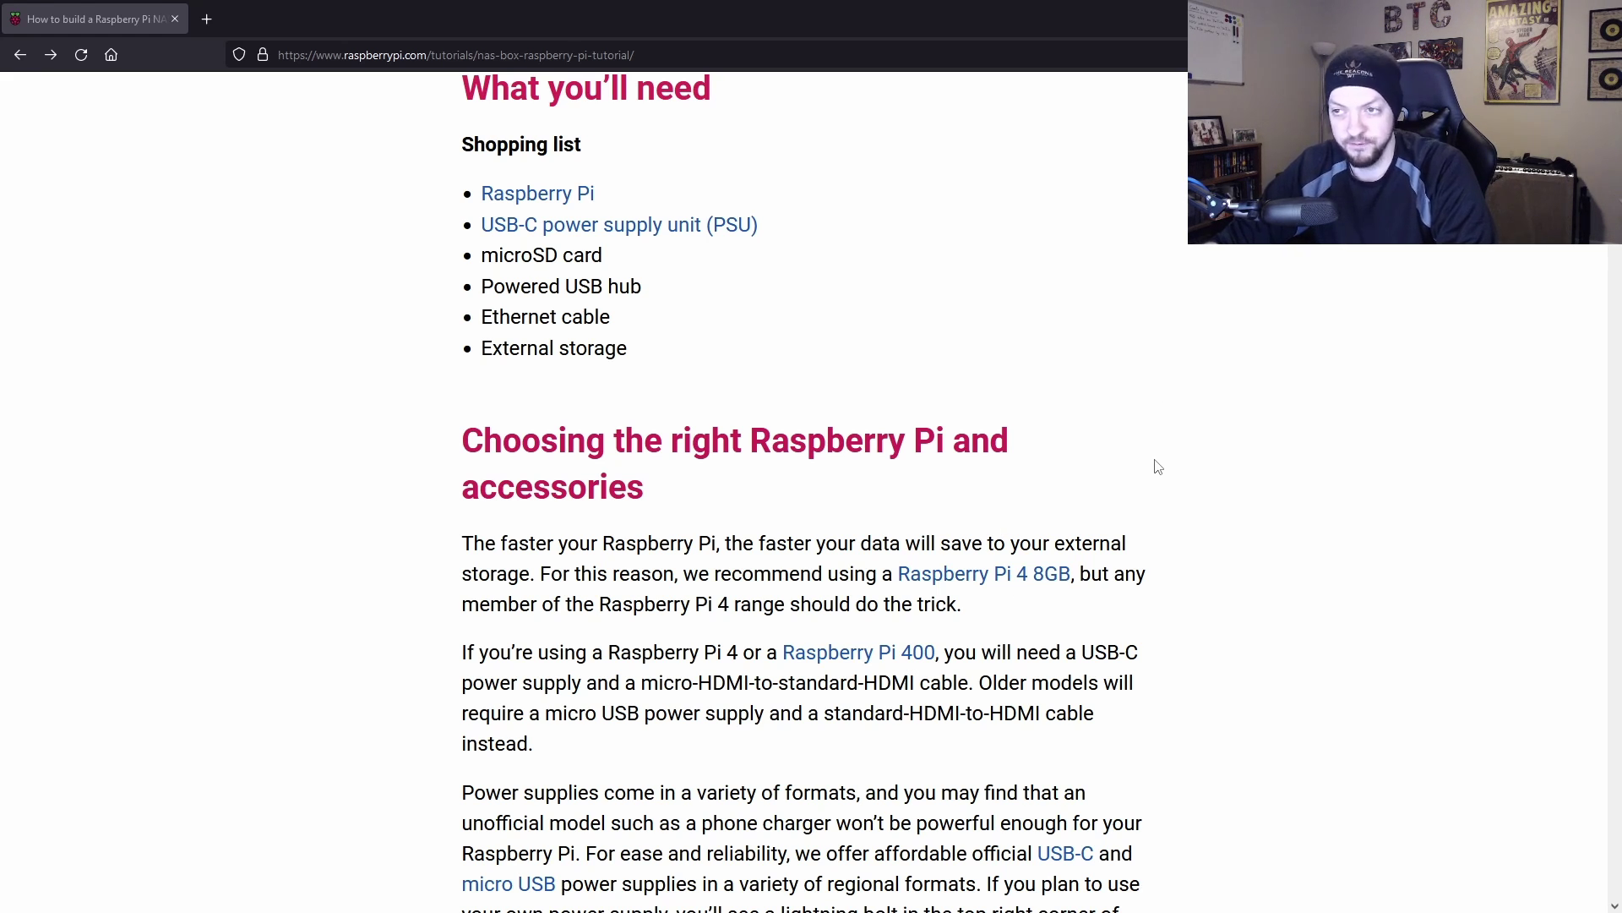
scroll(1146, 467, "up", 2)
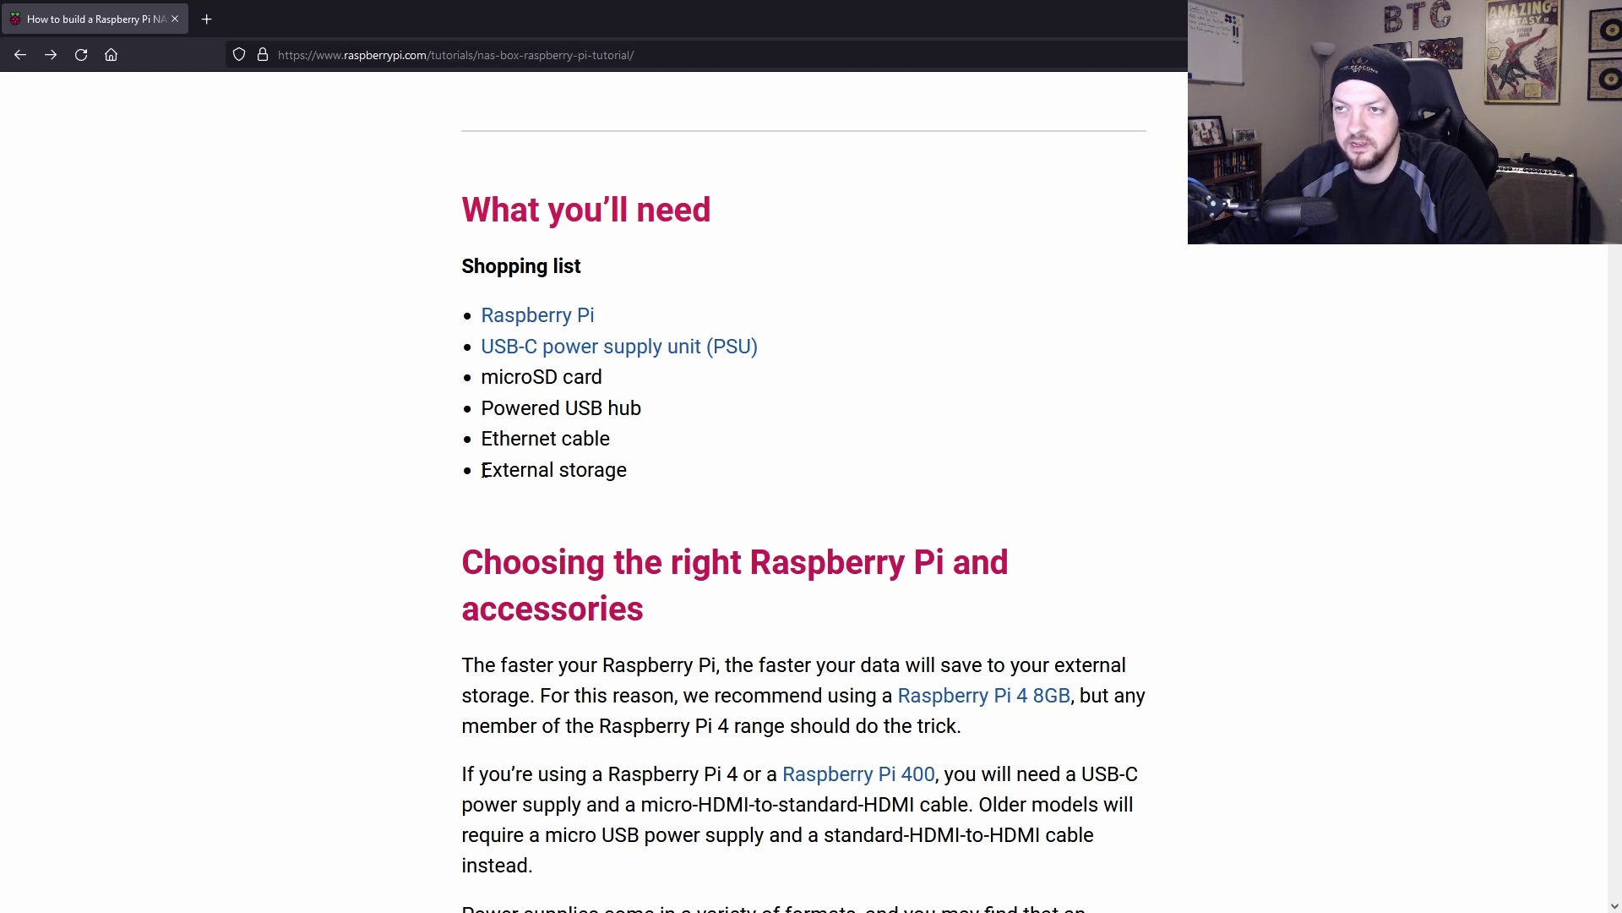
mouse_move(483, 470)
left_mouse_down()
mouse_move(645, 471)
mouse_move(474, 472)
left_mouse_up()
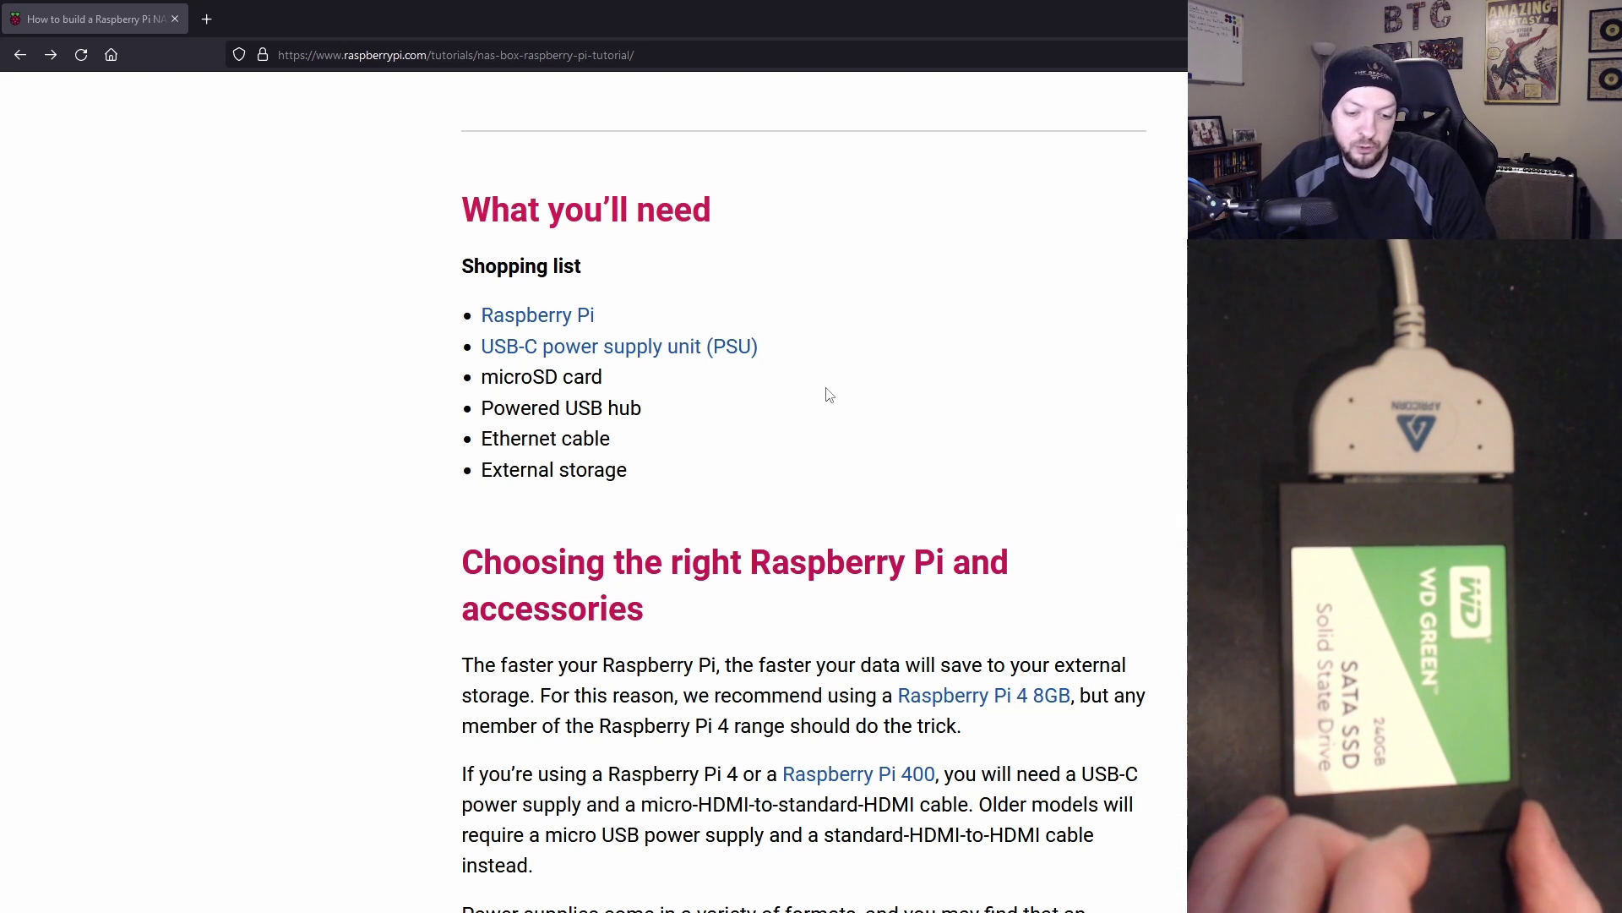
scroll(541, 322, "up", 1)
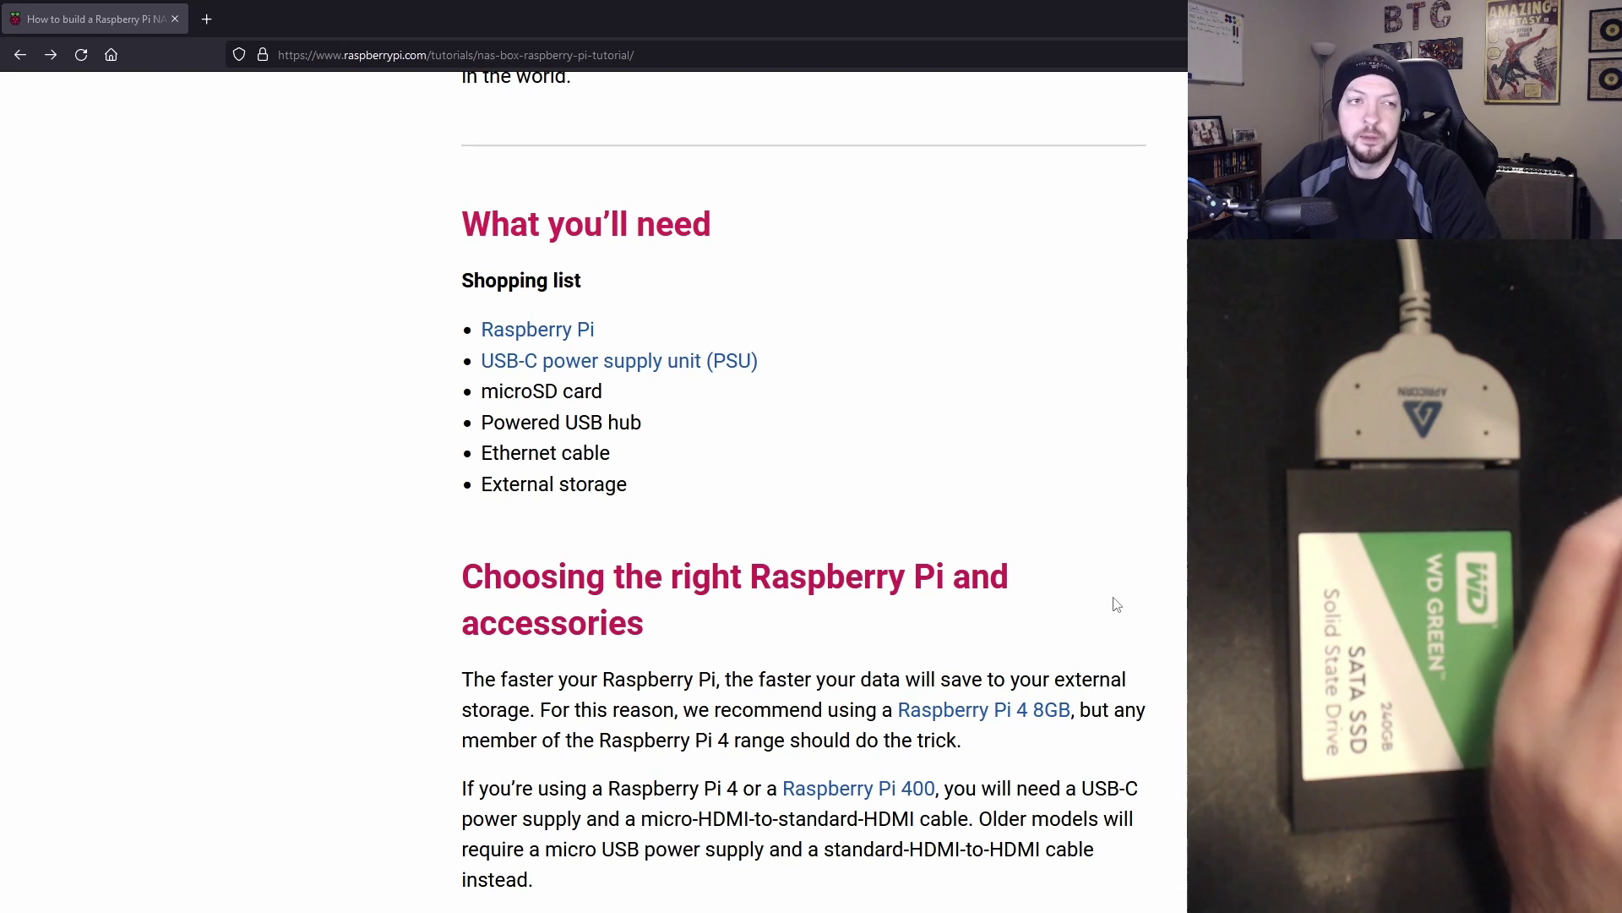
left_click_drag(483, 424, 636, 433)
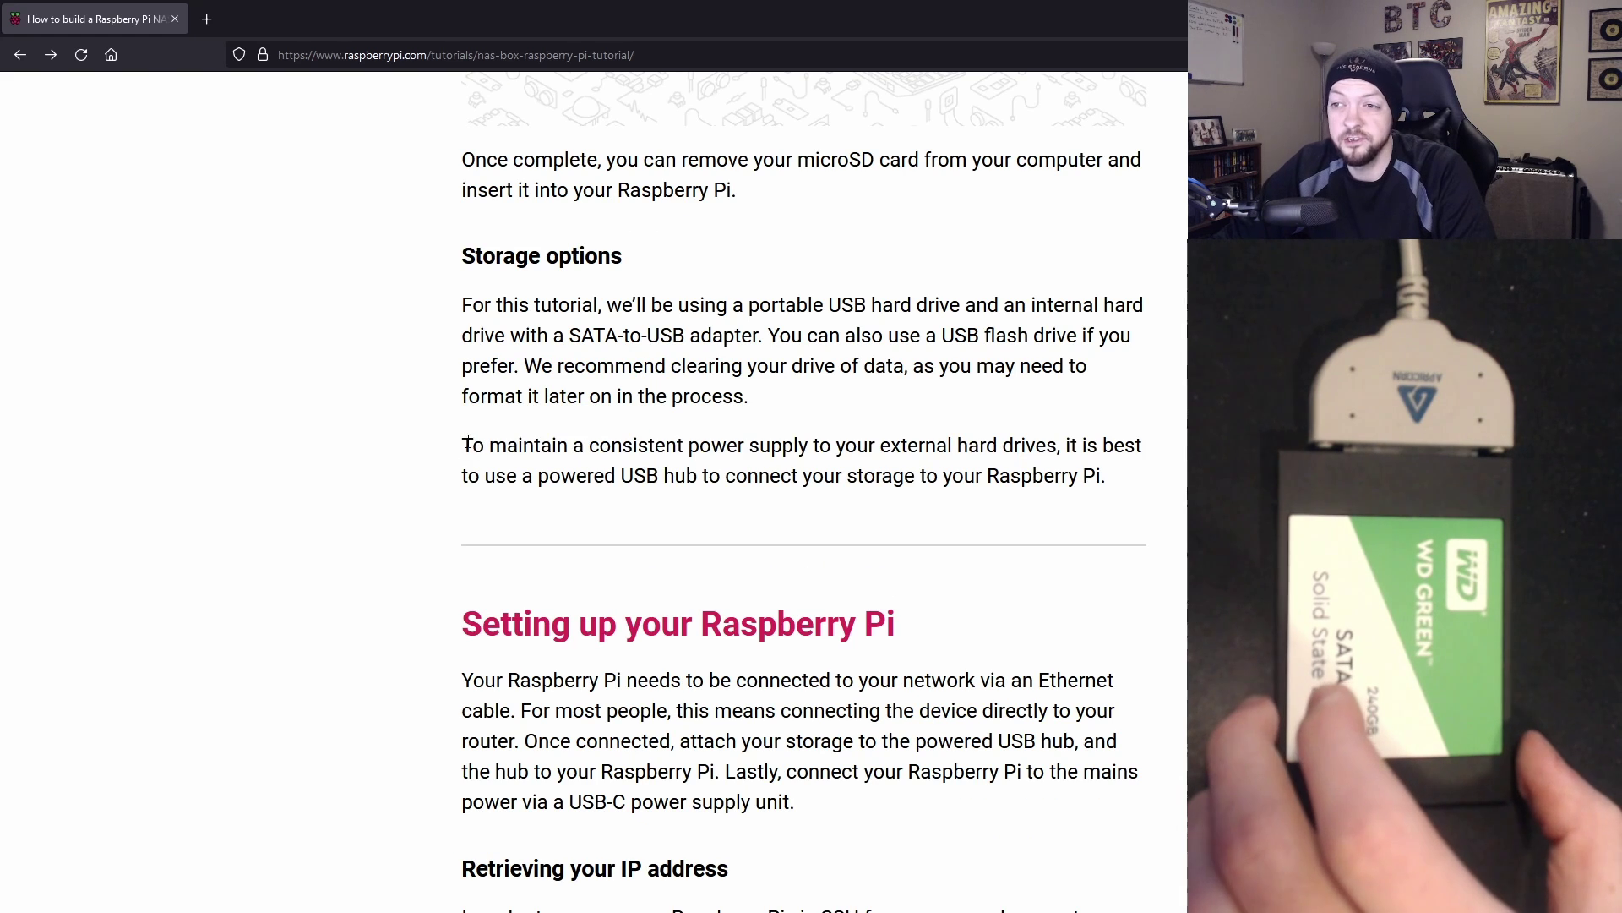
left_click_drag(462, 445, 1056, 464)
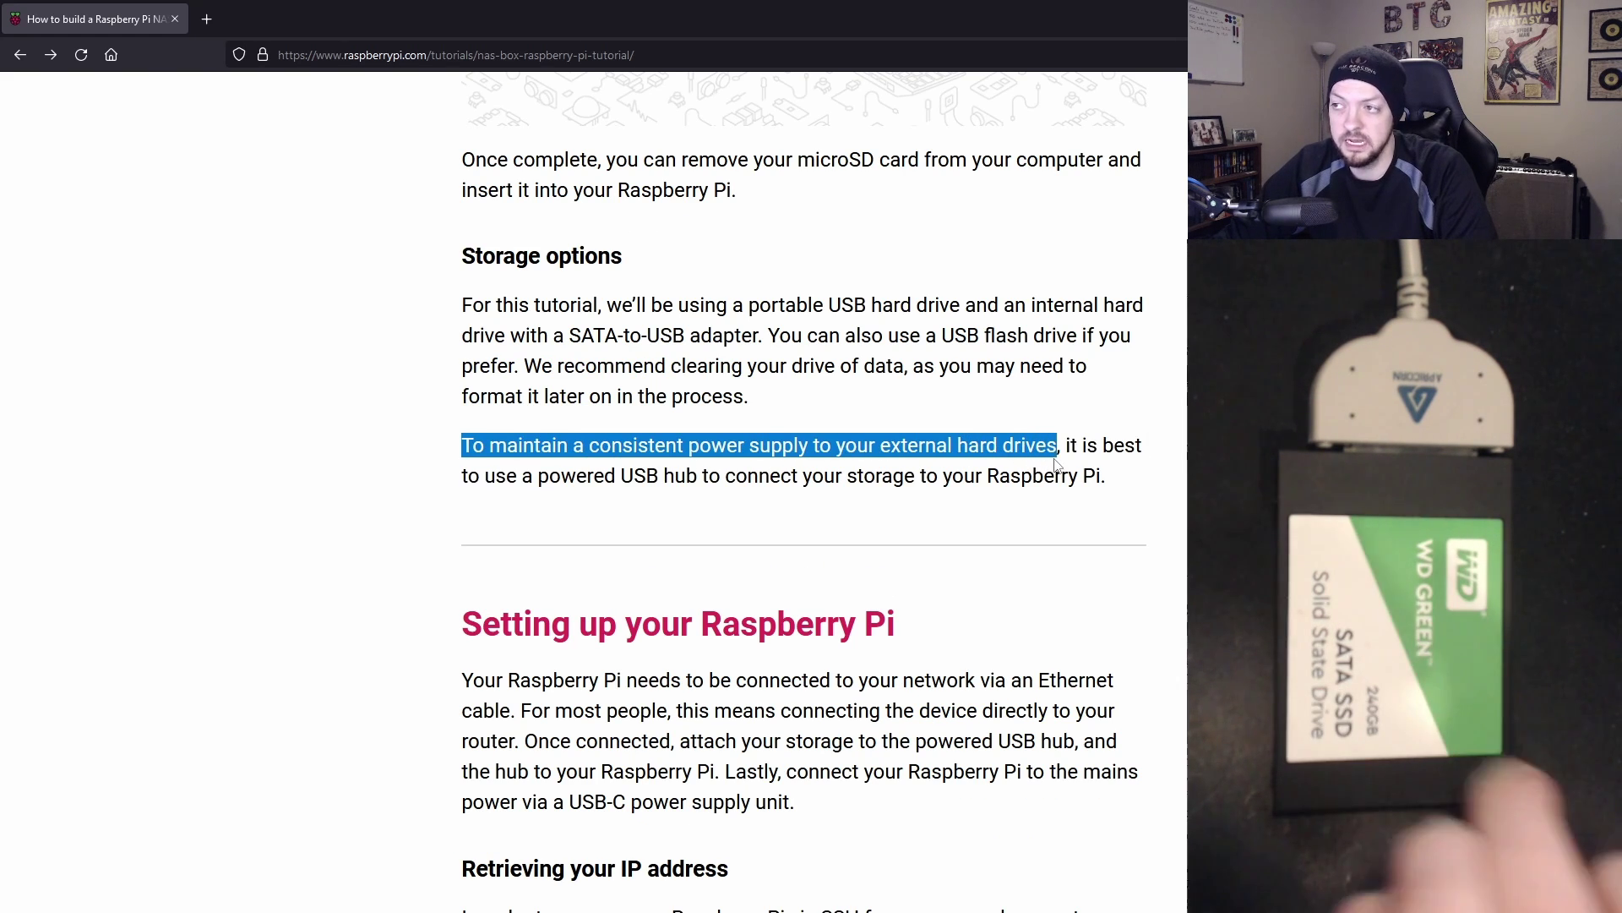
left_click(1101, 478)
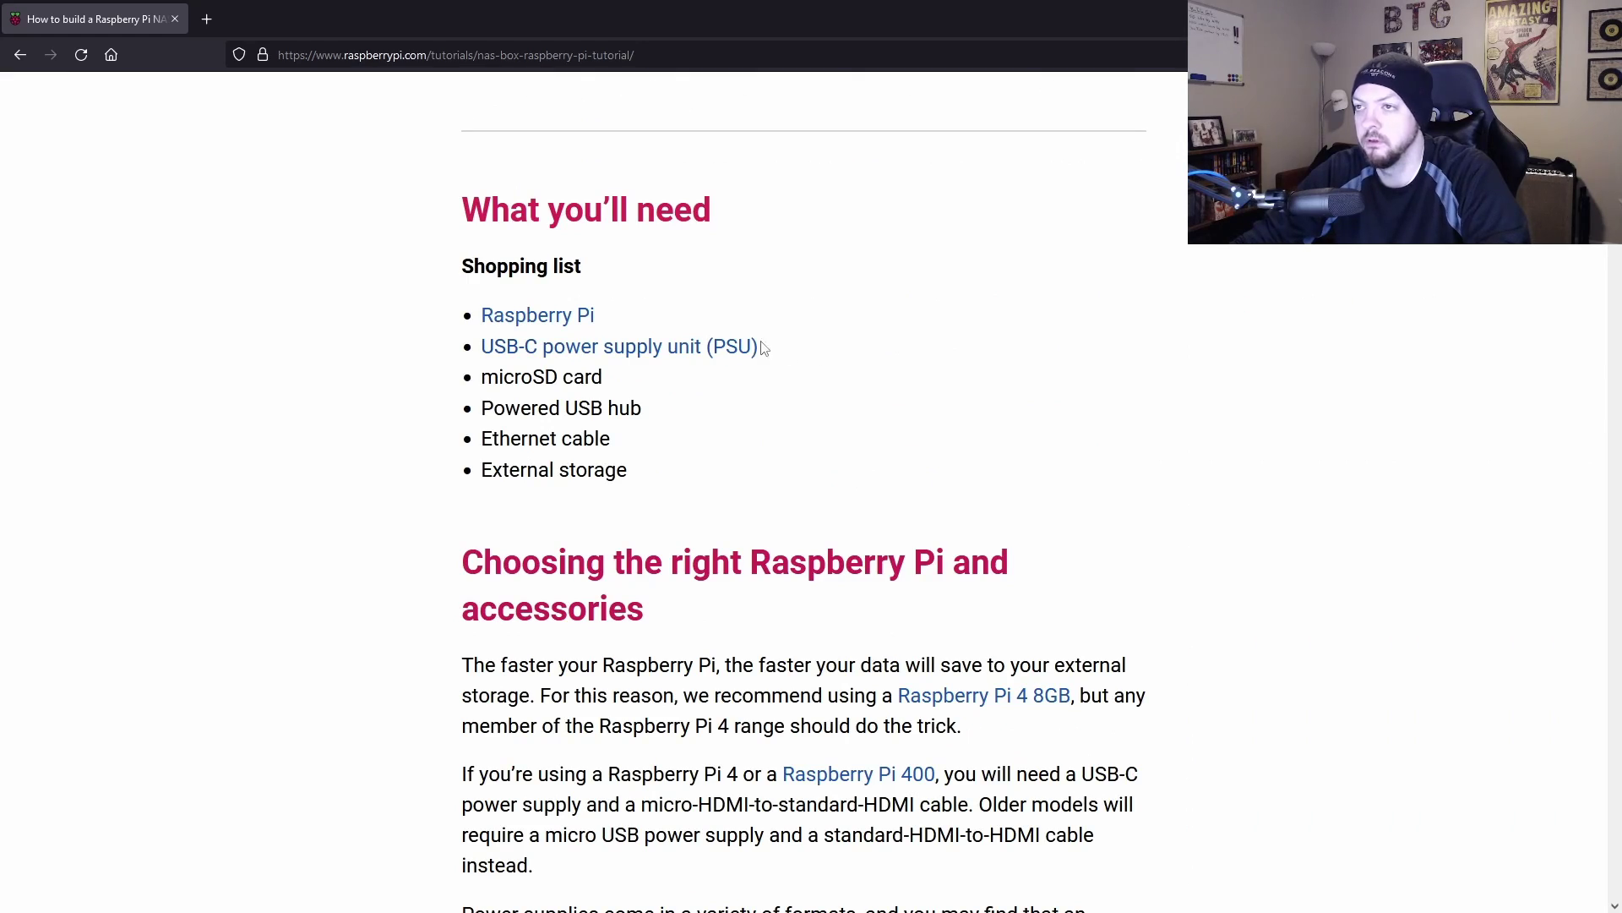
left_click_drag(763, 347, 482, 352)
Highlight the Ethernet cable item in the tutorial's list, then clear the highlight
left_click(868, 354)
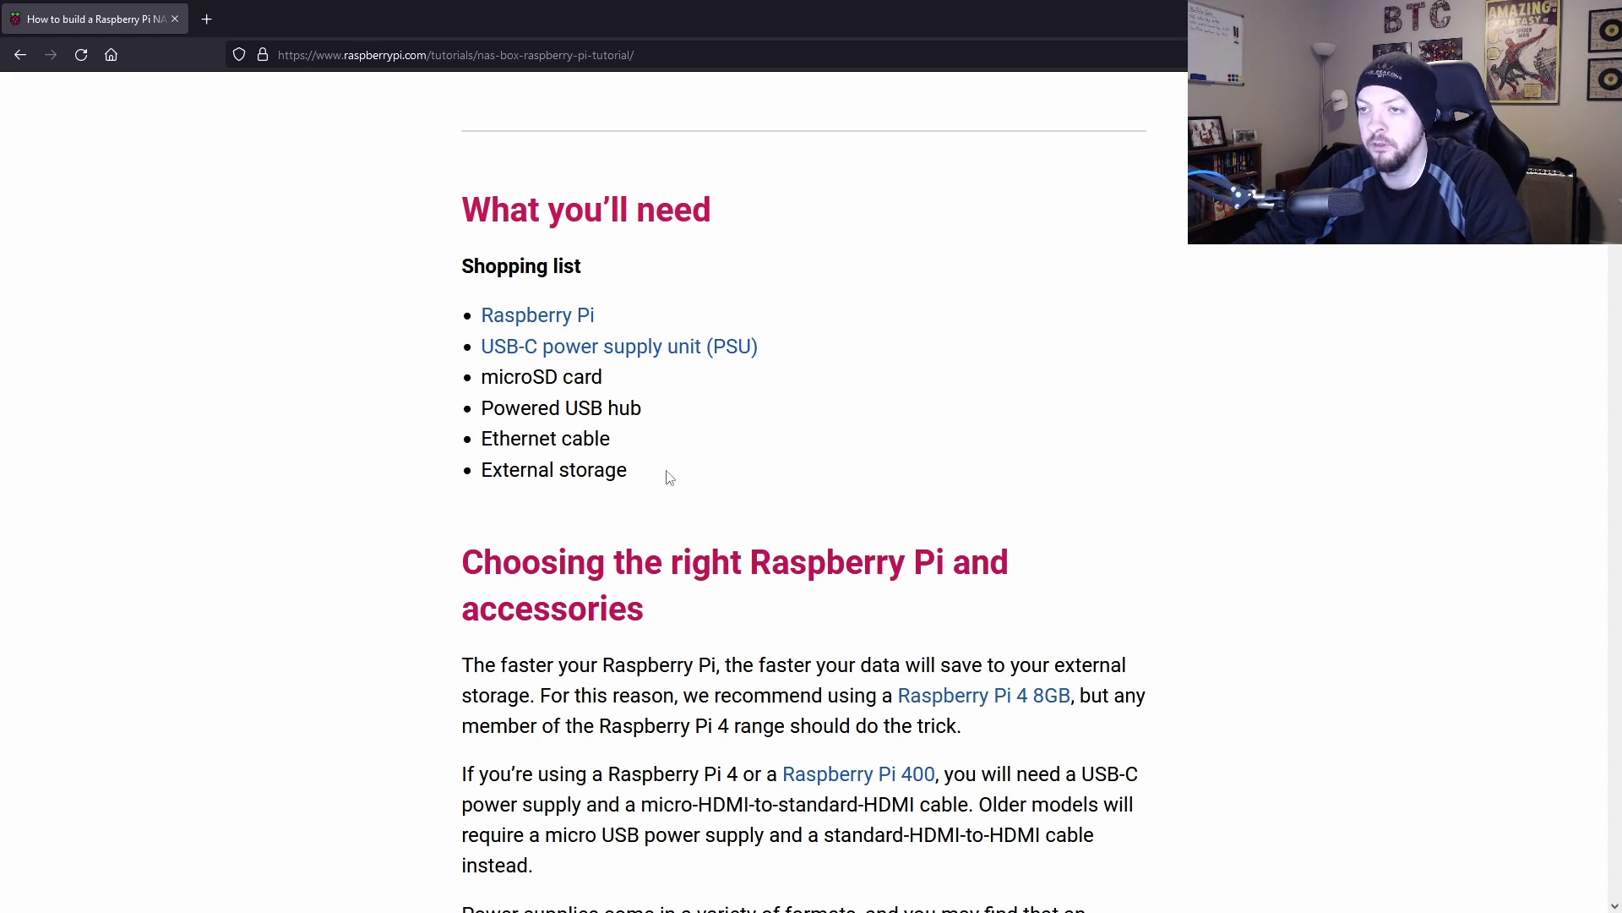
left_click_drag(625, 451, 480, 444)
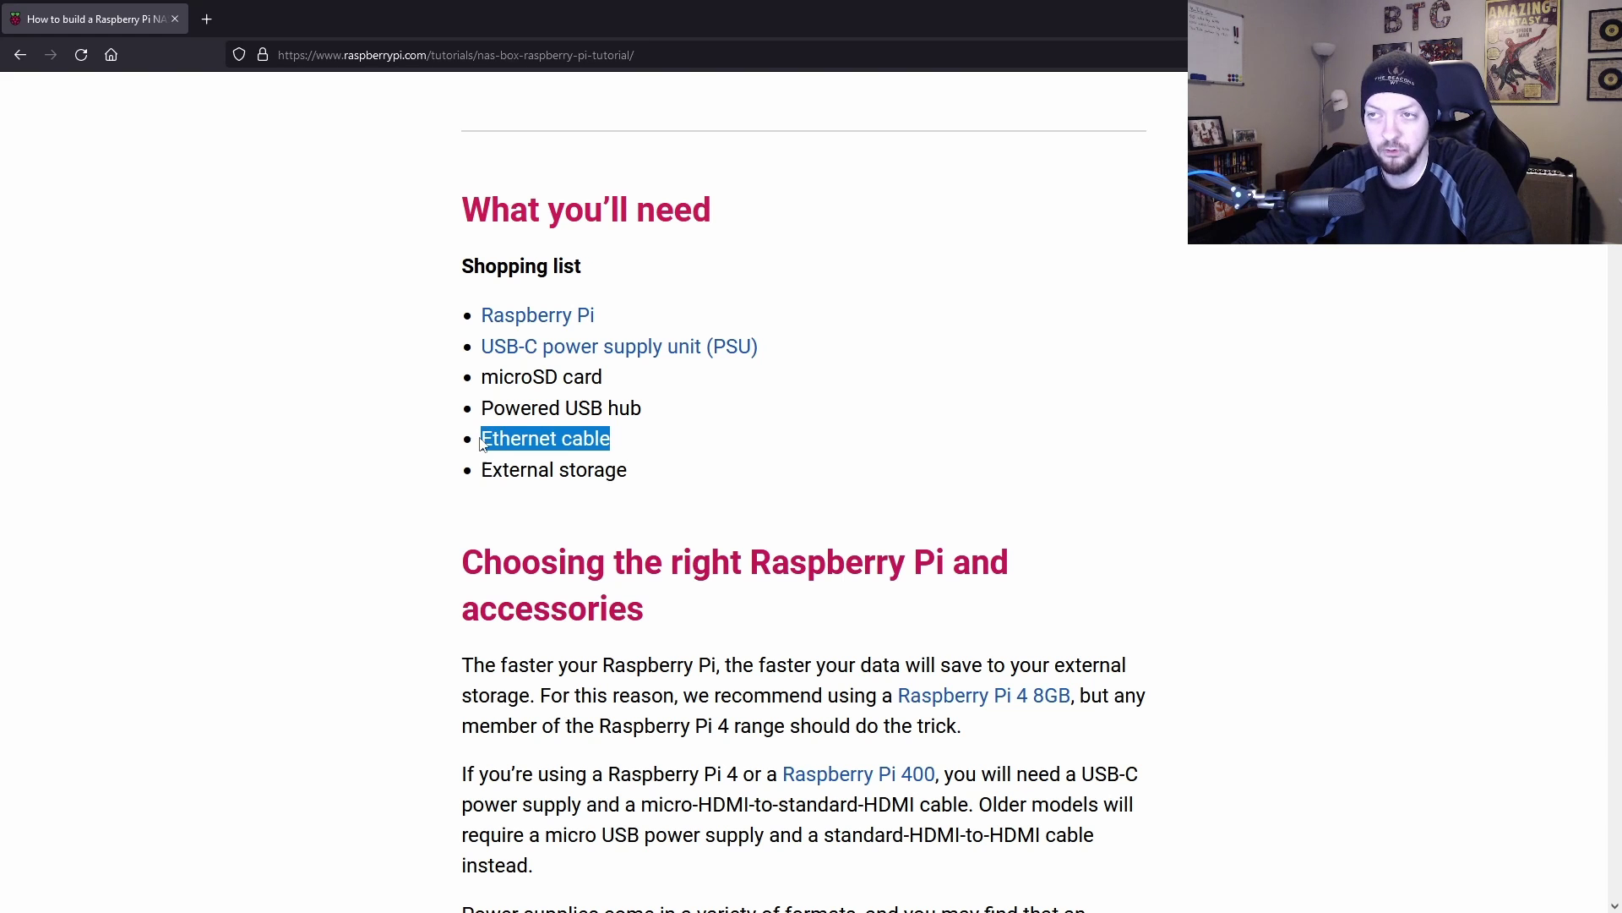
left_click(494, 439)
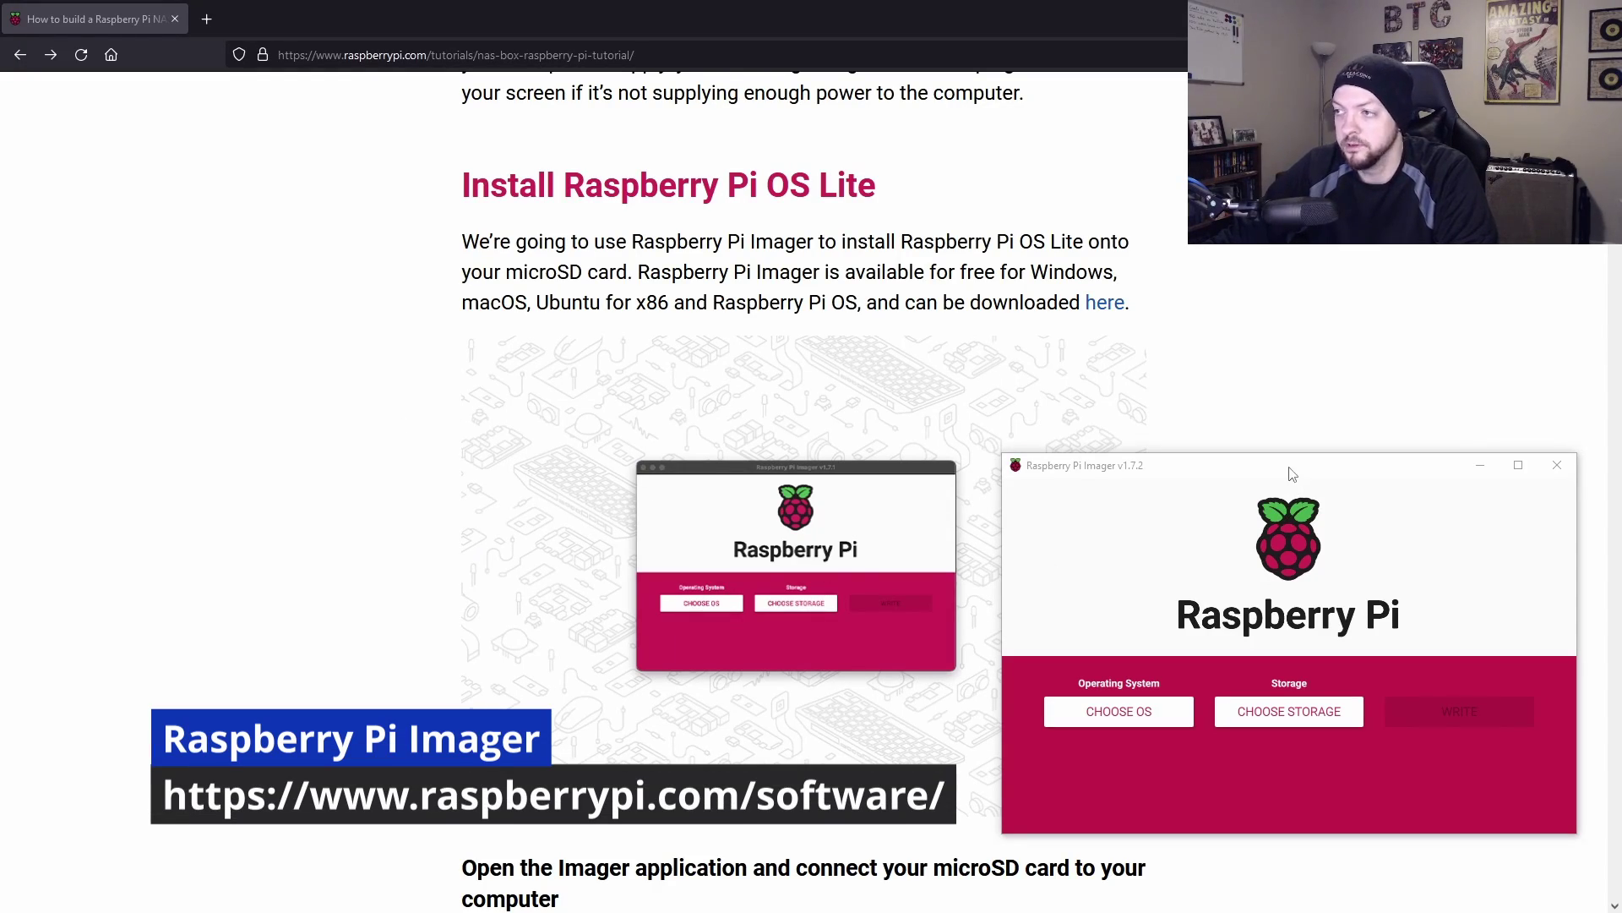
Pick Raspberry Pi OS Lite (32-bit) under Raspberry Pi OS (other), and the TS-RDF5 SD Transcend storage
left_click_drag(1293, 474, 935, 397)
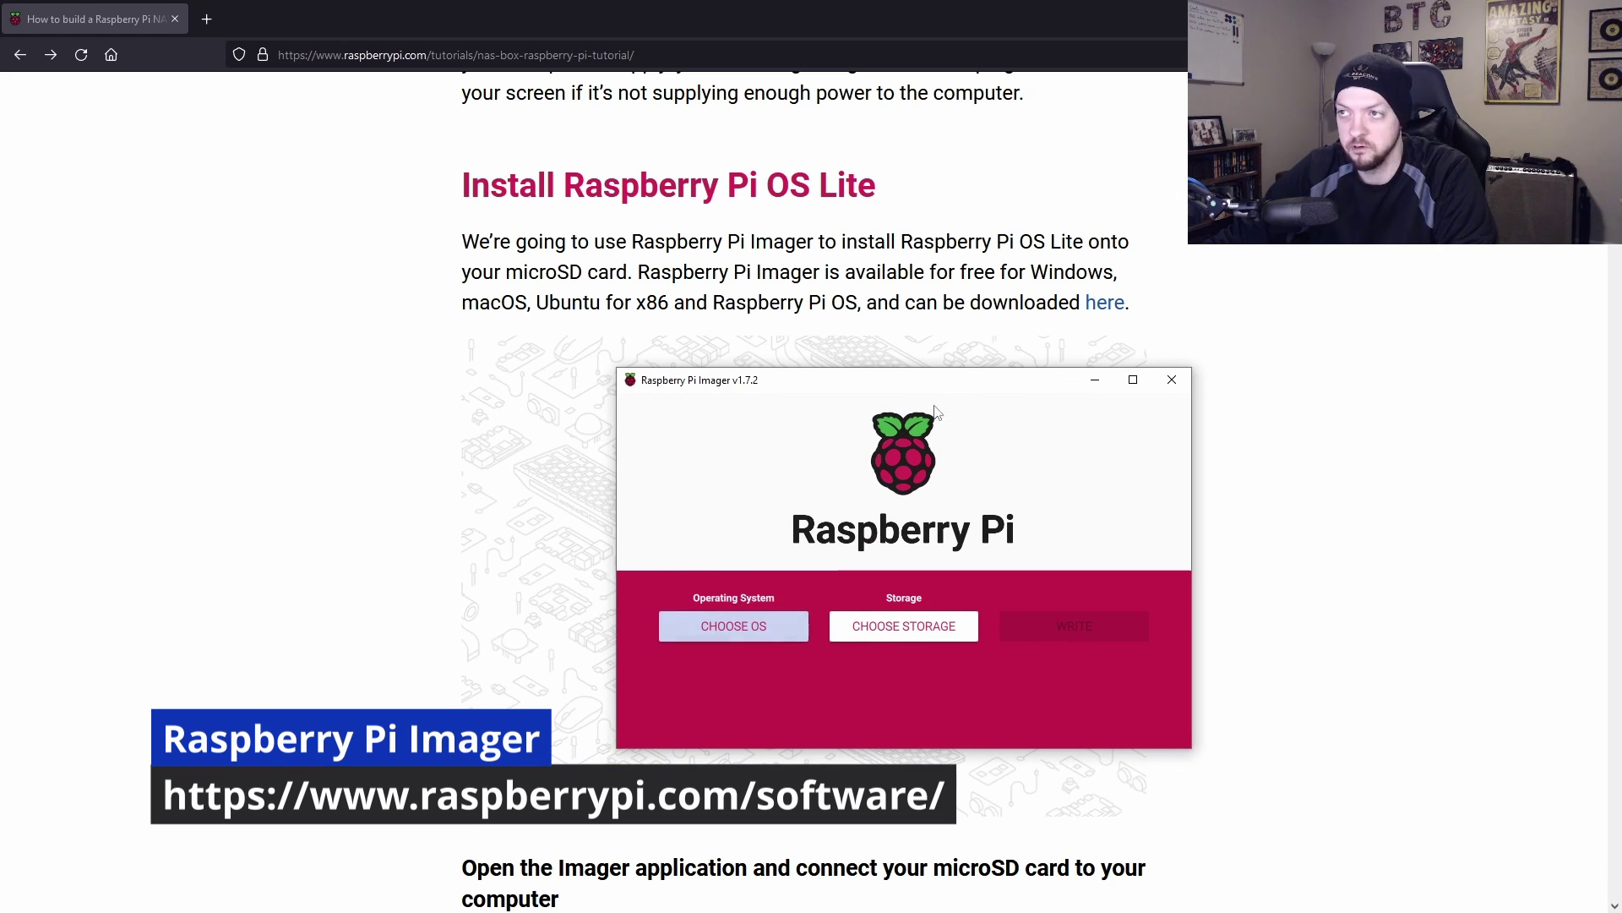
left_click_drag(1000, 387, 1273, 451)
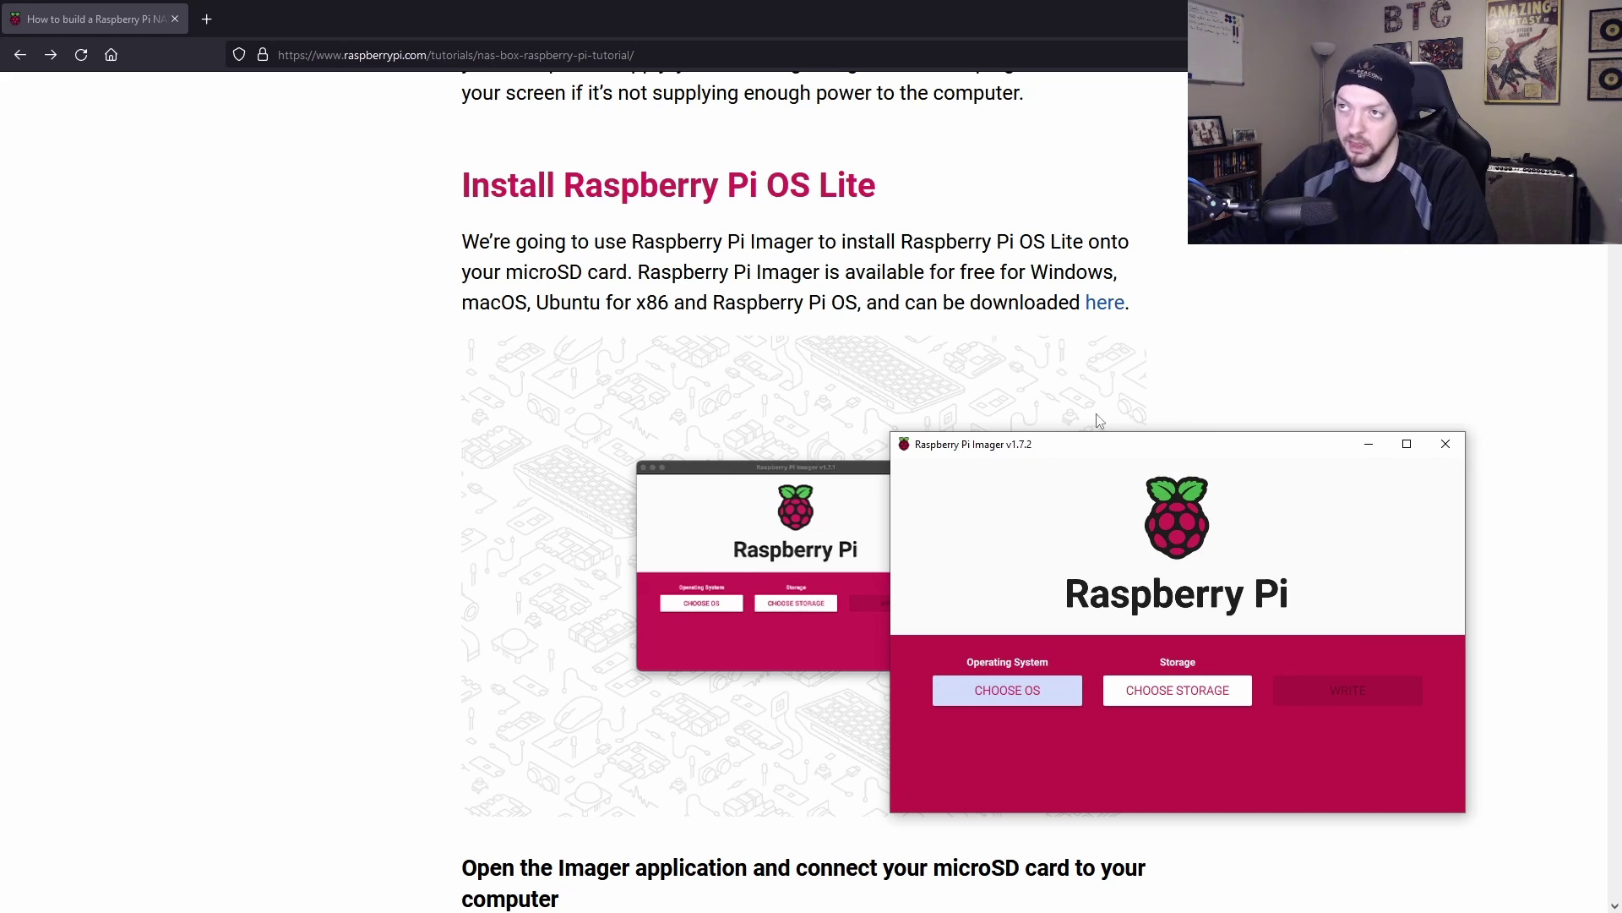
left_click(1019, 688)
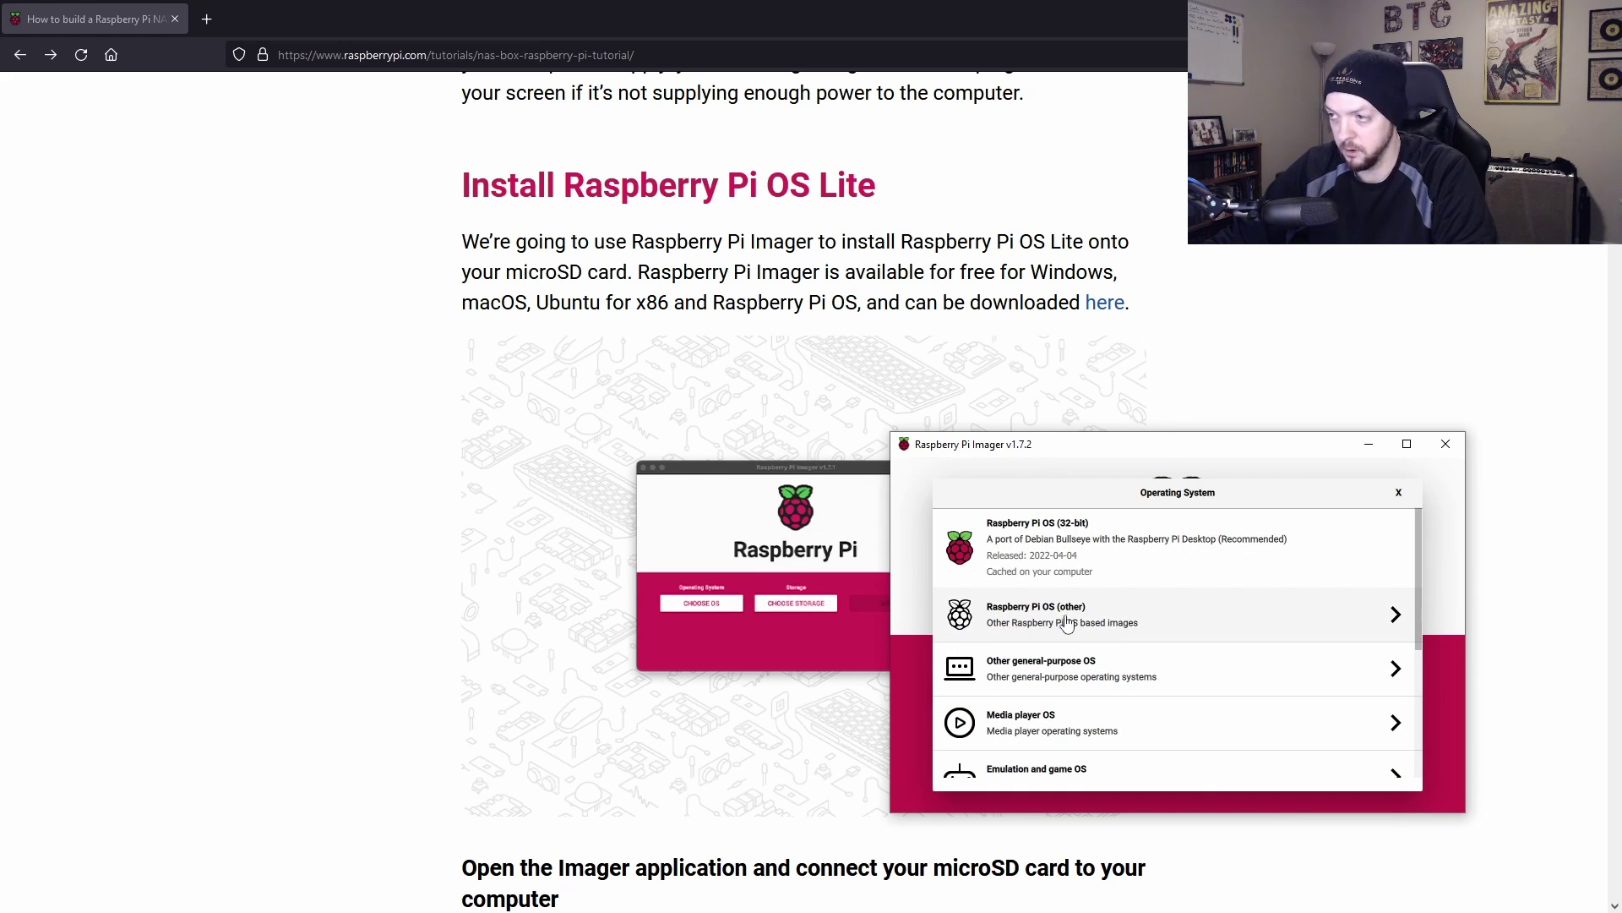
left_click(1188, 623)
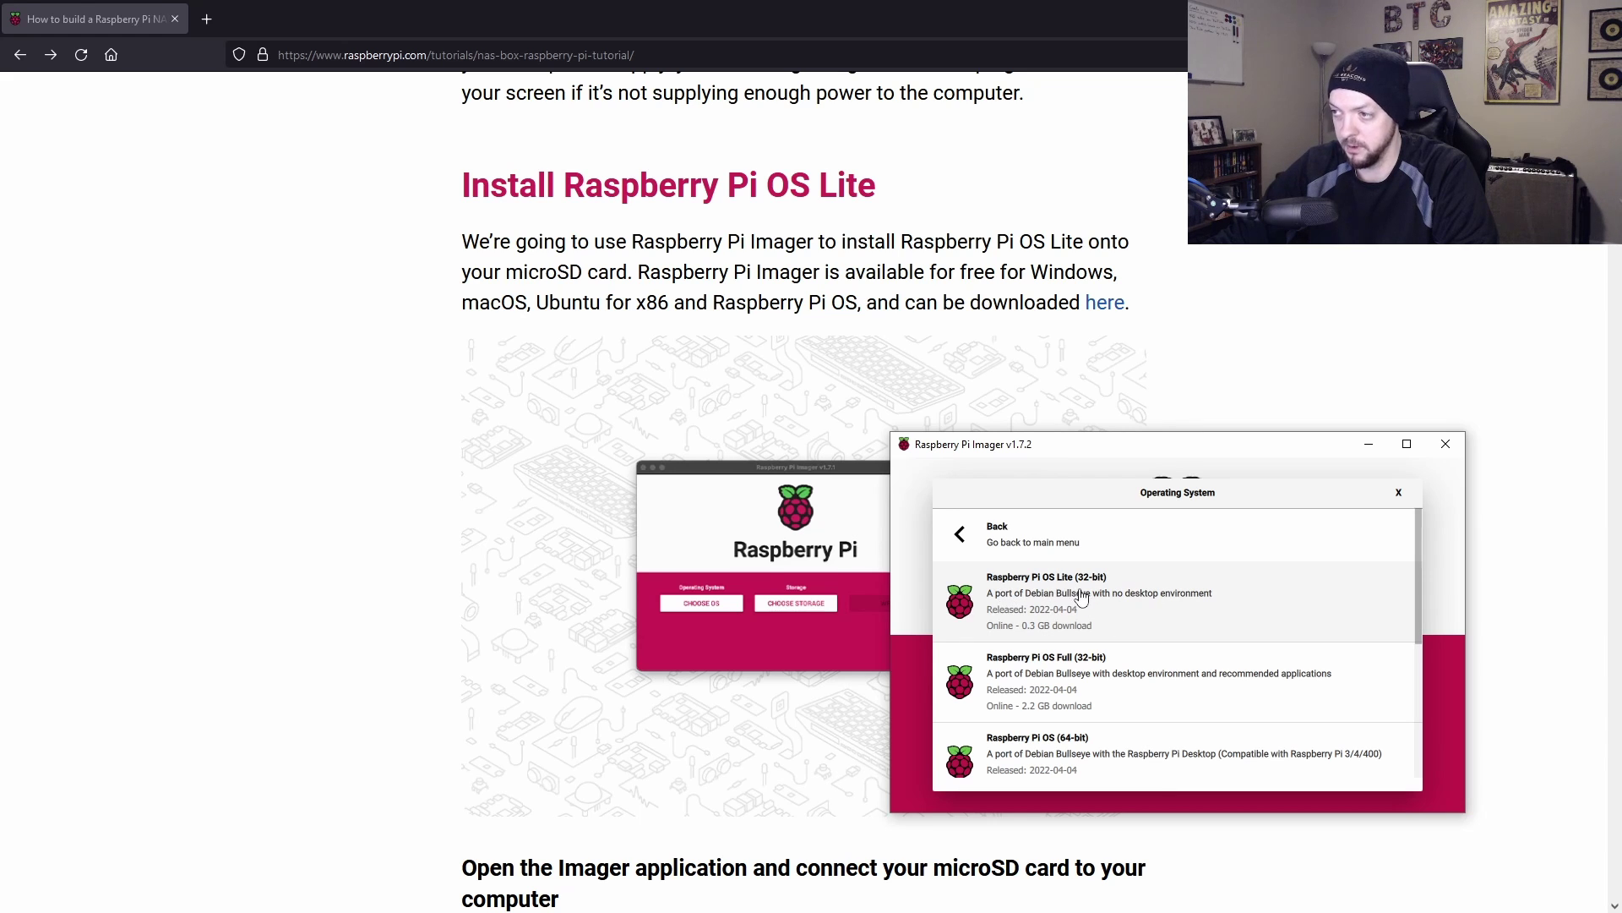
left_click(1231, 616)
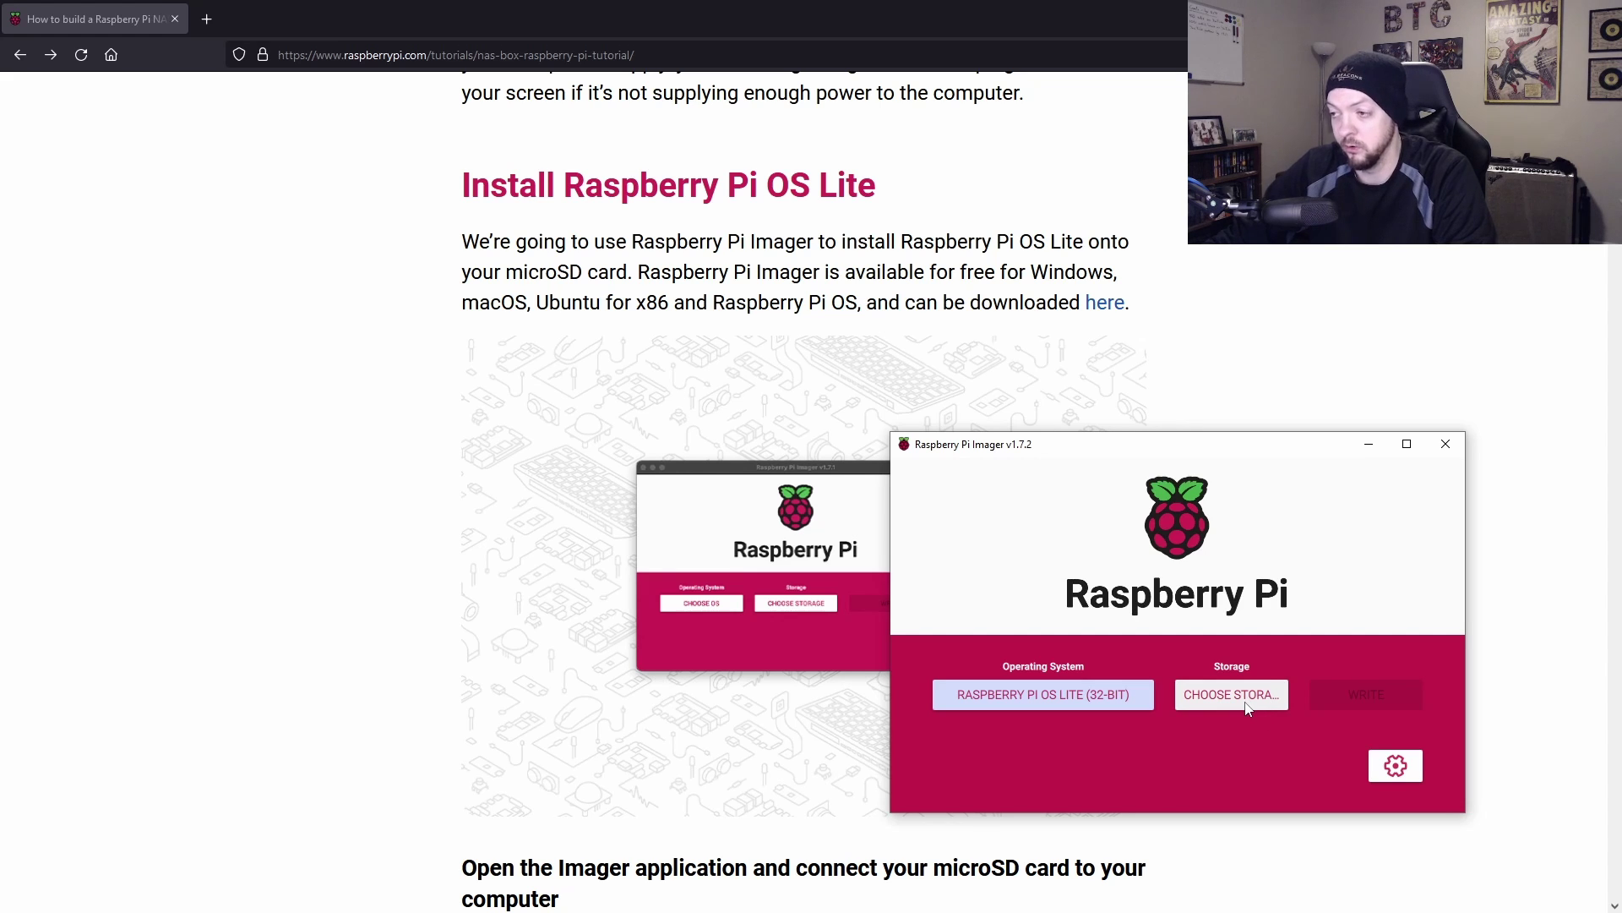
left_click(1246, 707)
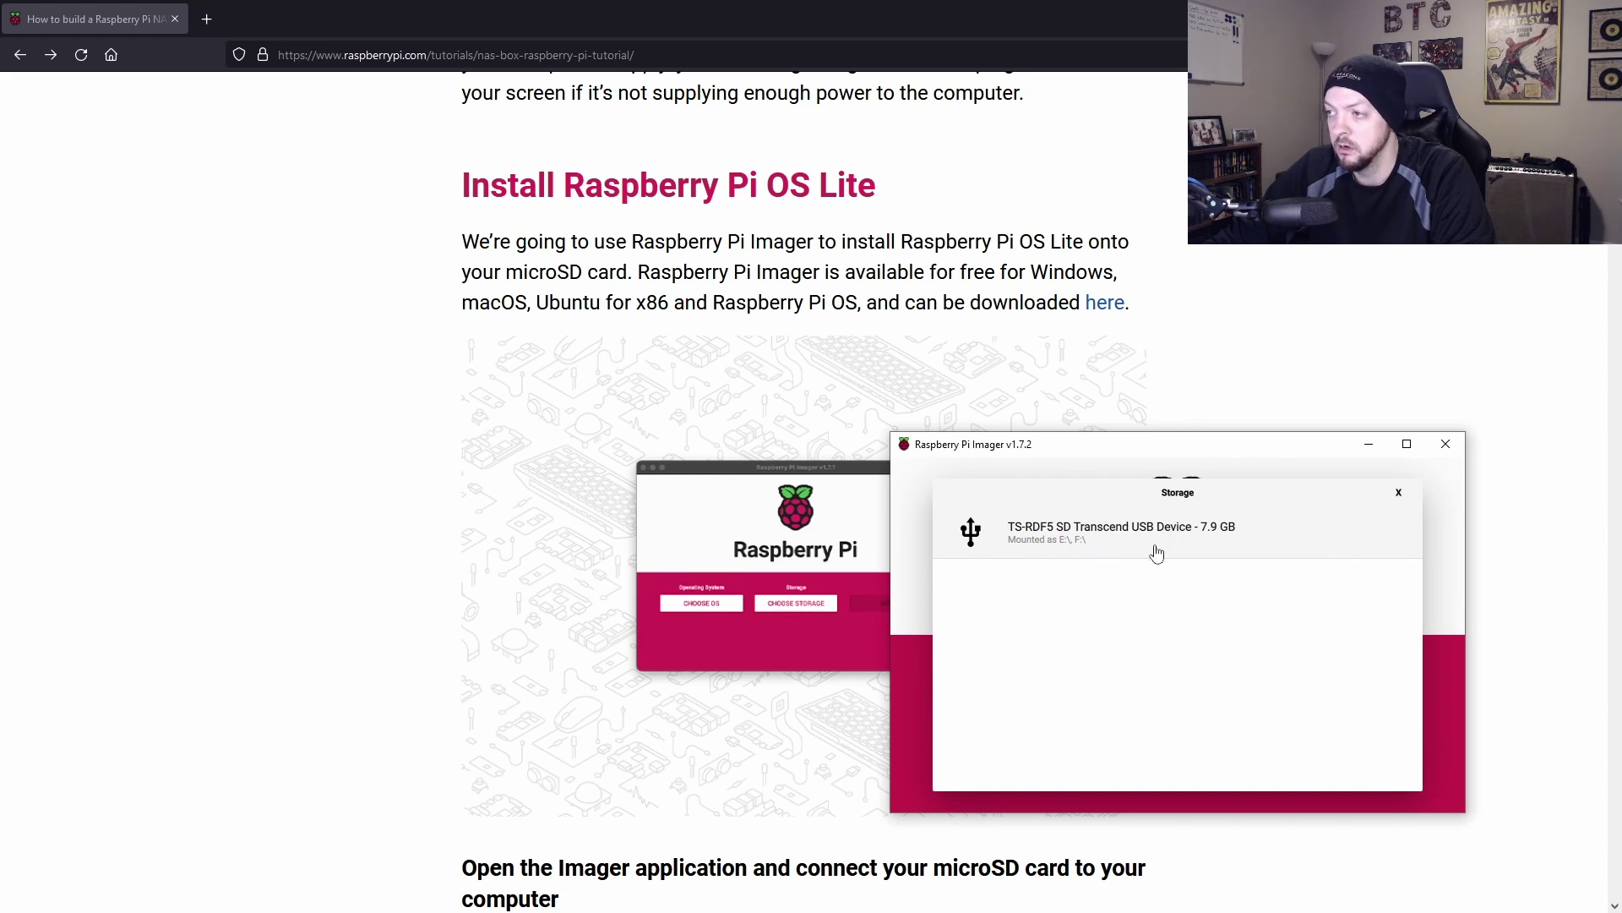
left_click(1212, 545)
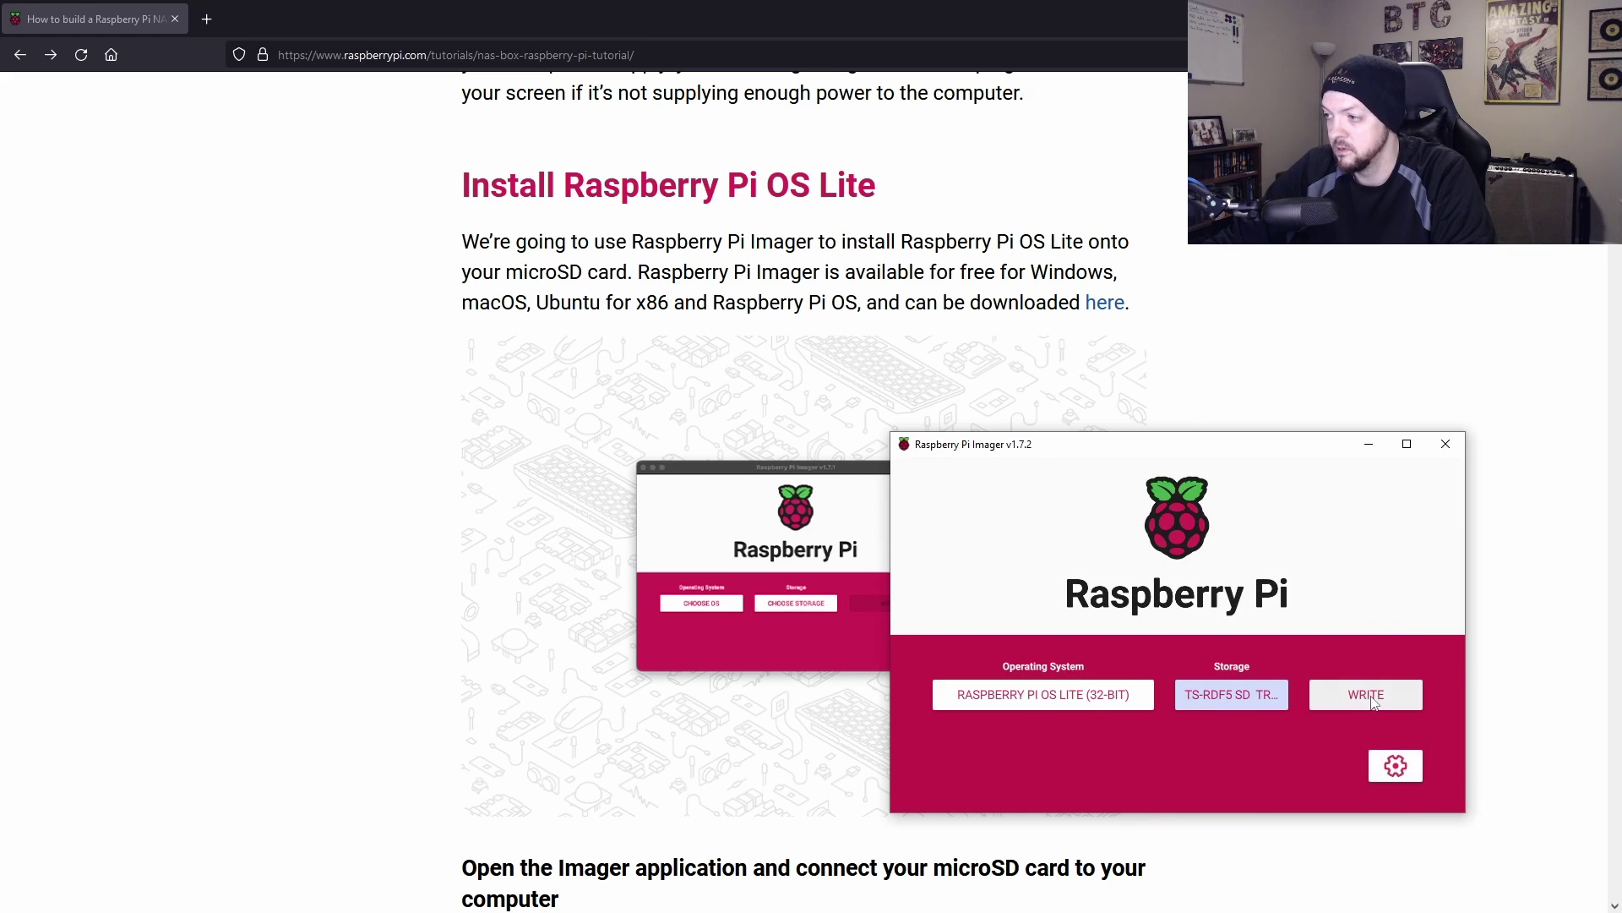
Set hostname piNAS, enable SSH with password authentication for user pi, and save the customization
left_click(1396, 767)
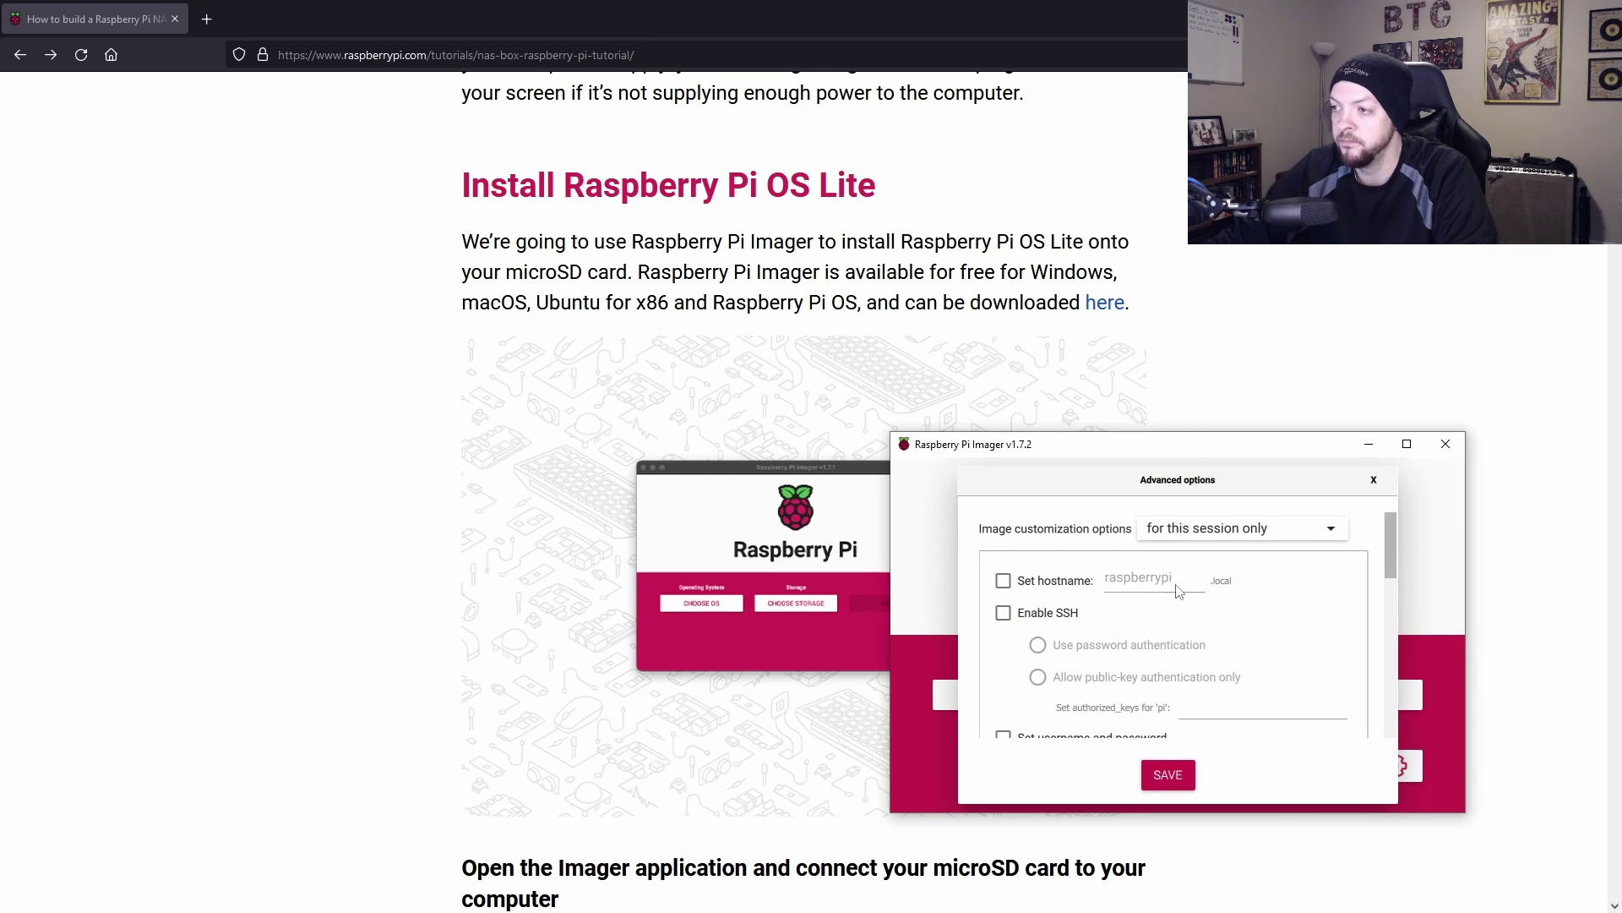
left_click(1003, 612)
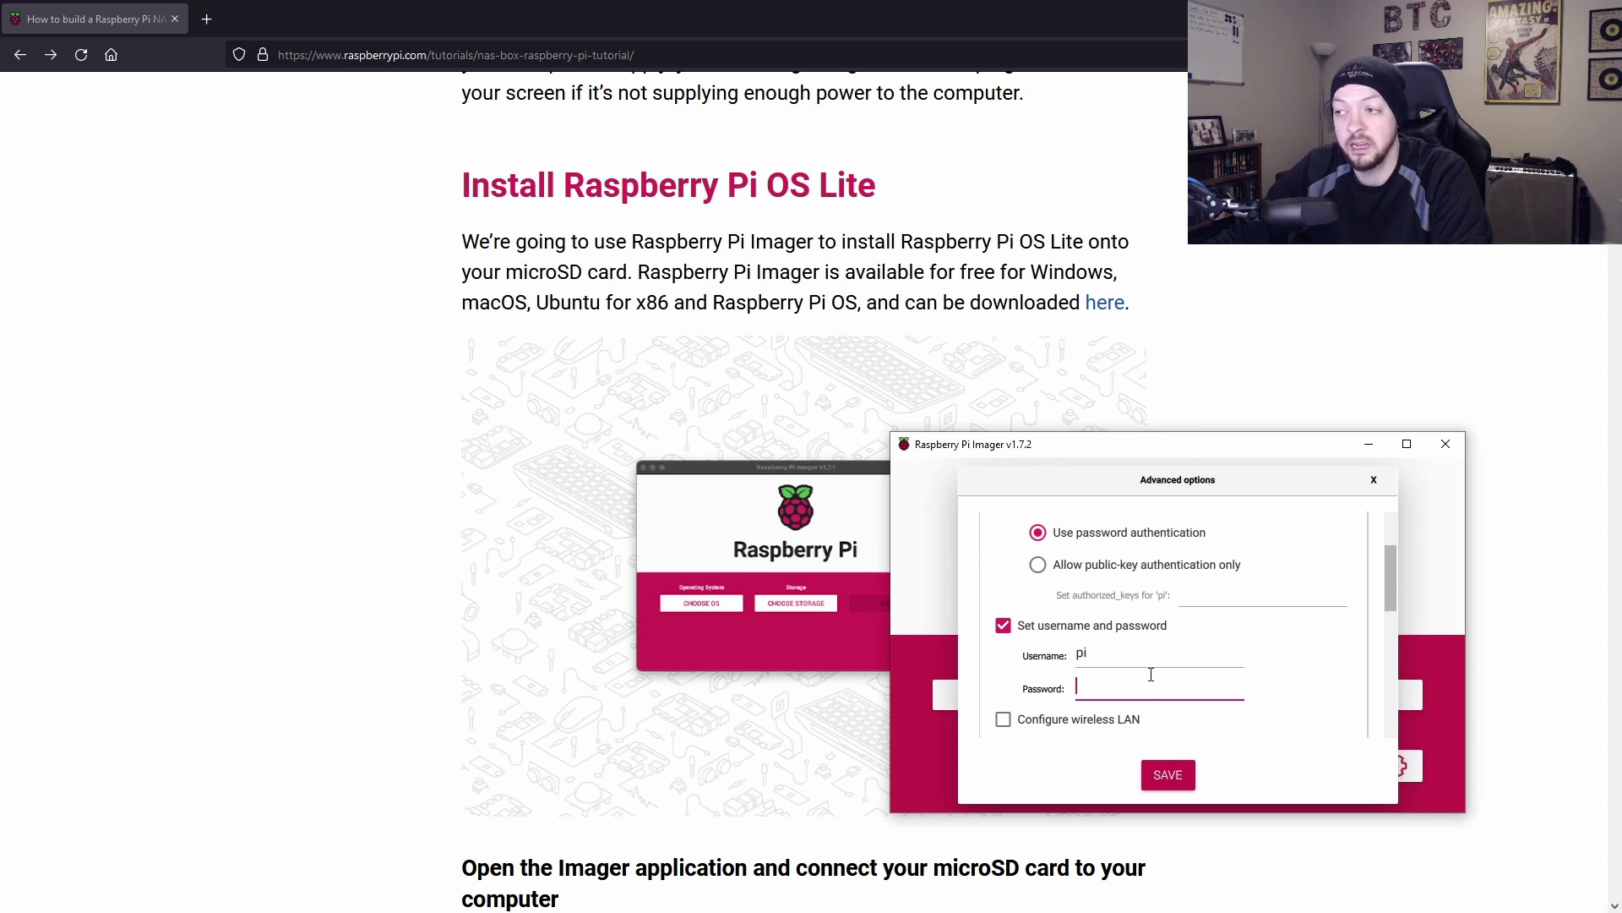
left_click(1133, 648)
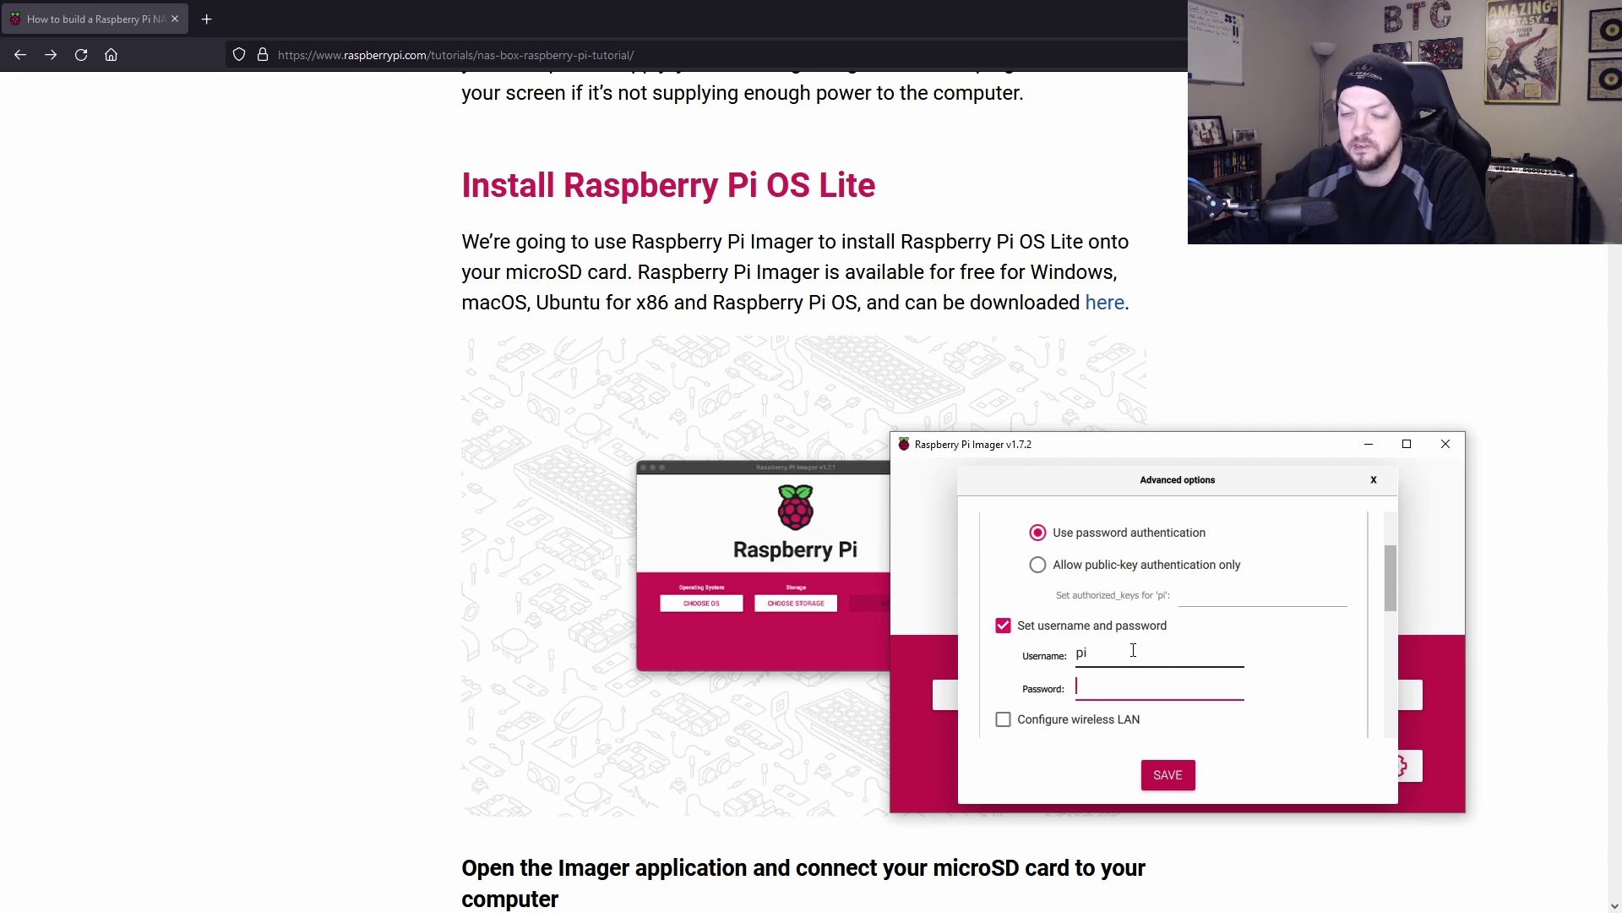
scroll(1331, 607, "up", 2)
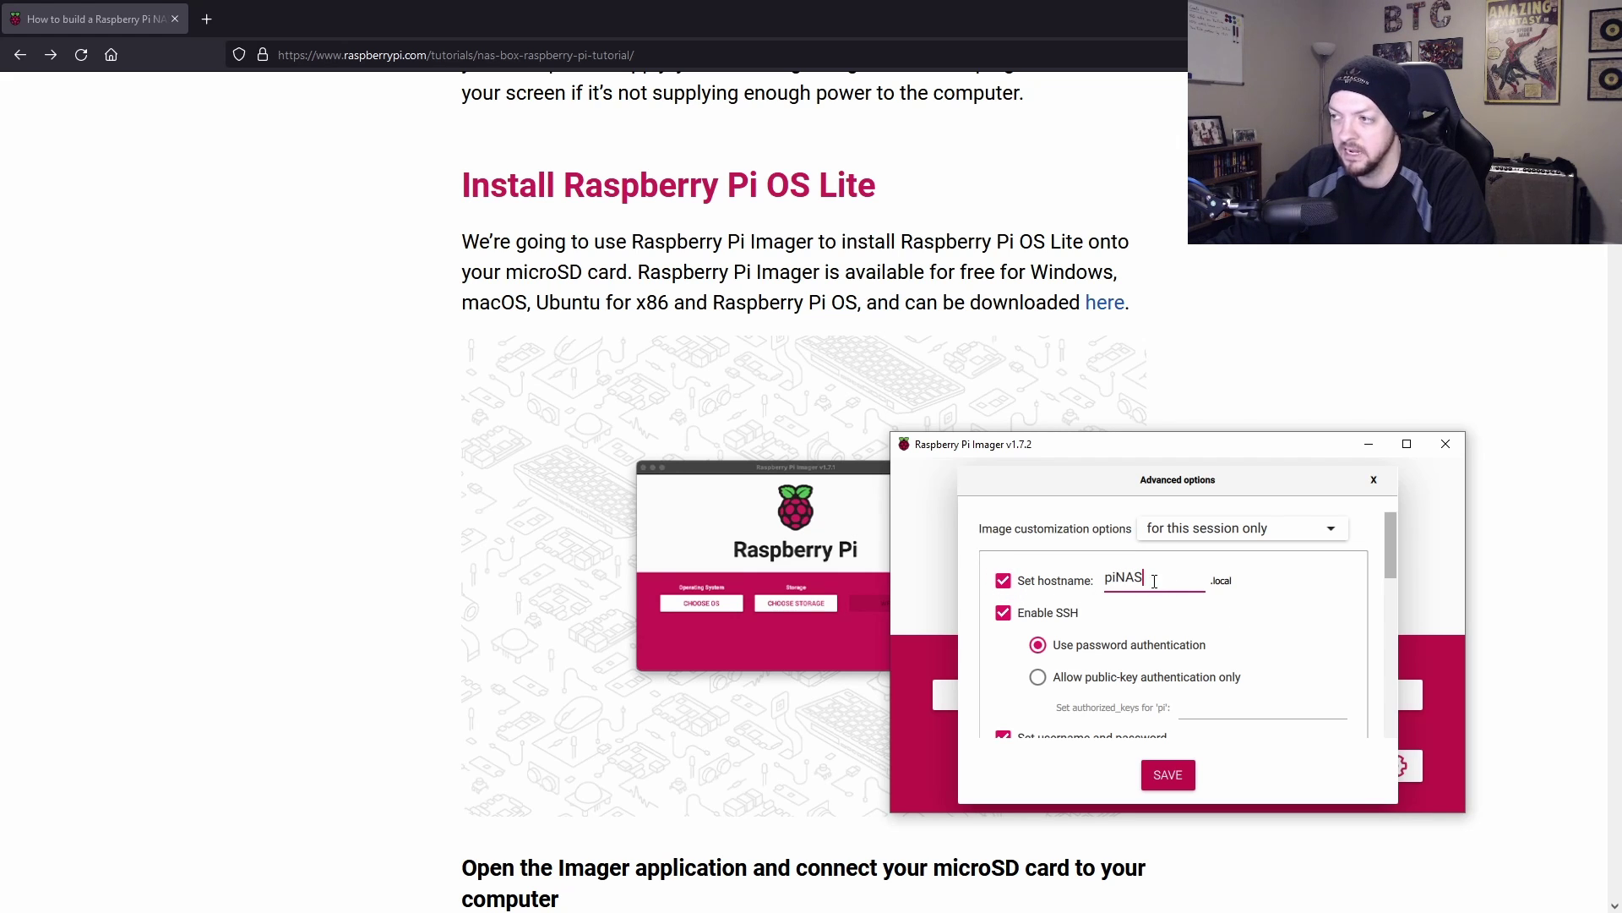
left_click(1373, 479)
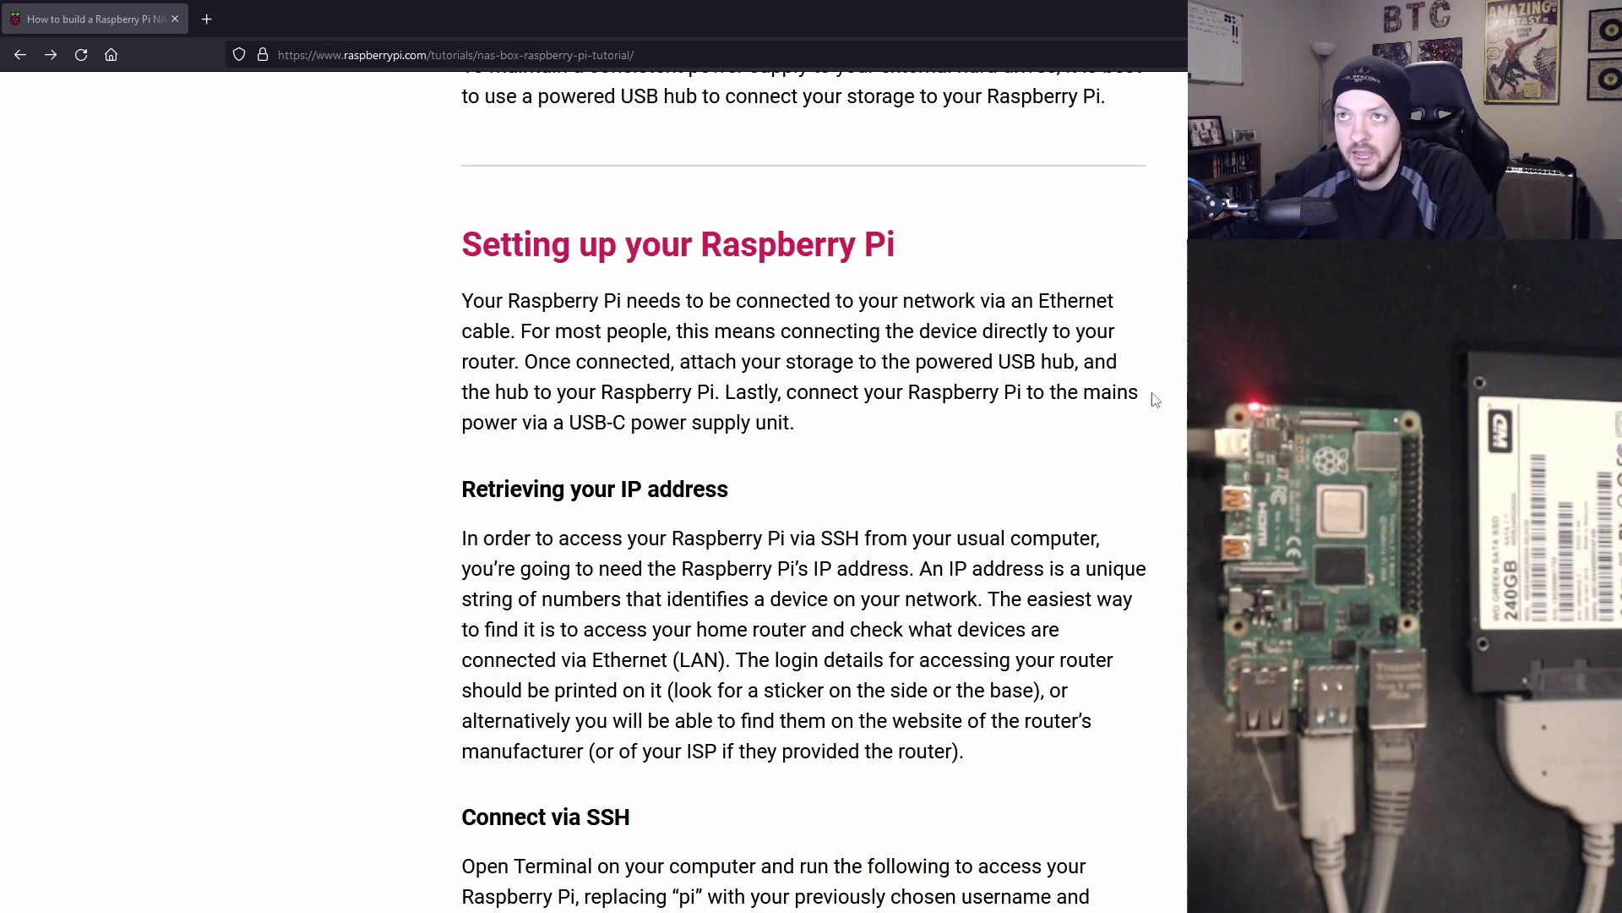
Scroll the tutorial down to its 'Connect via SSH' section
scroll(1154, 425, "down", 3)
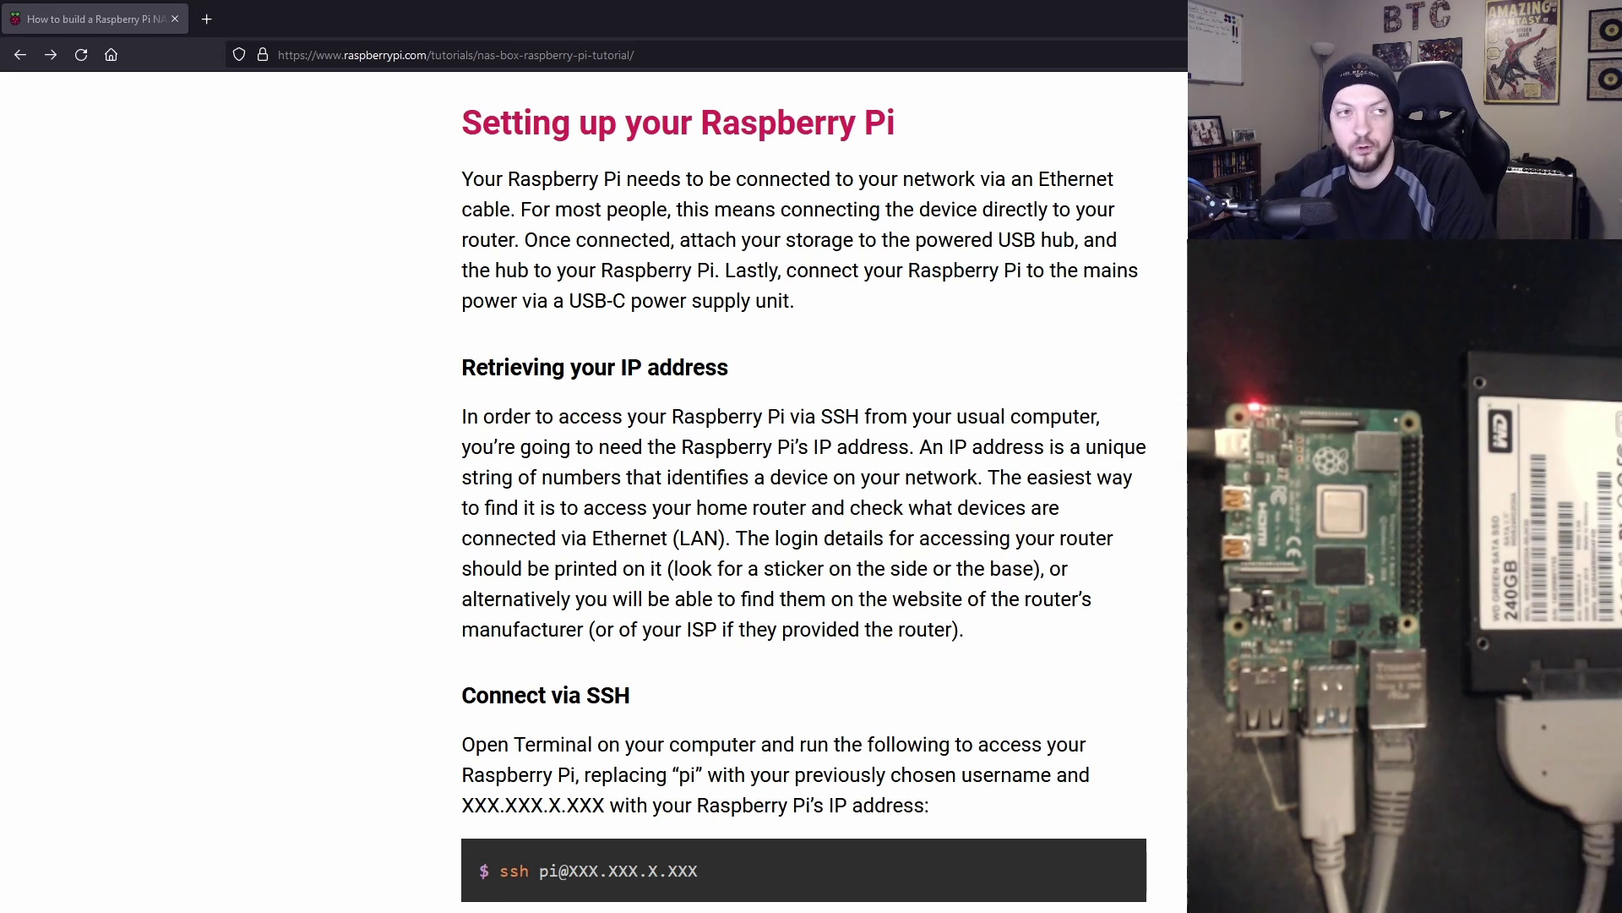
scroll(373, 728, "down", 5)
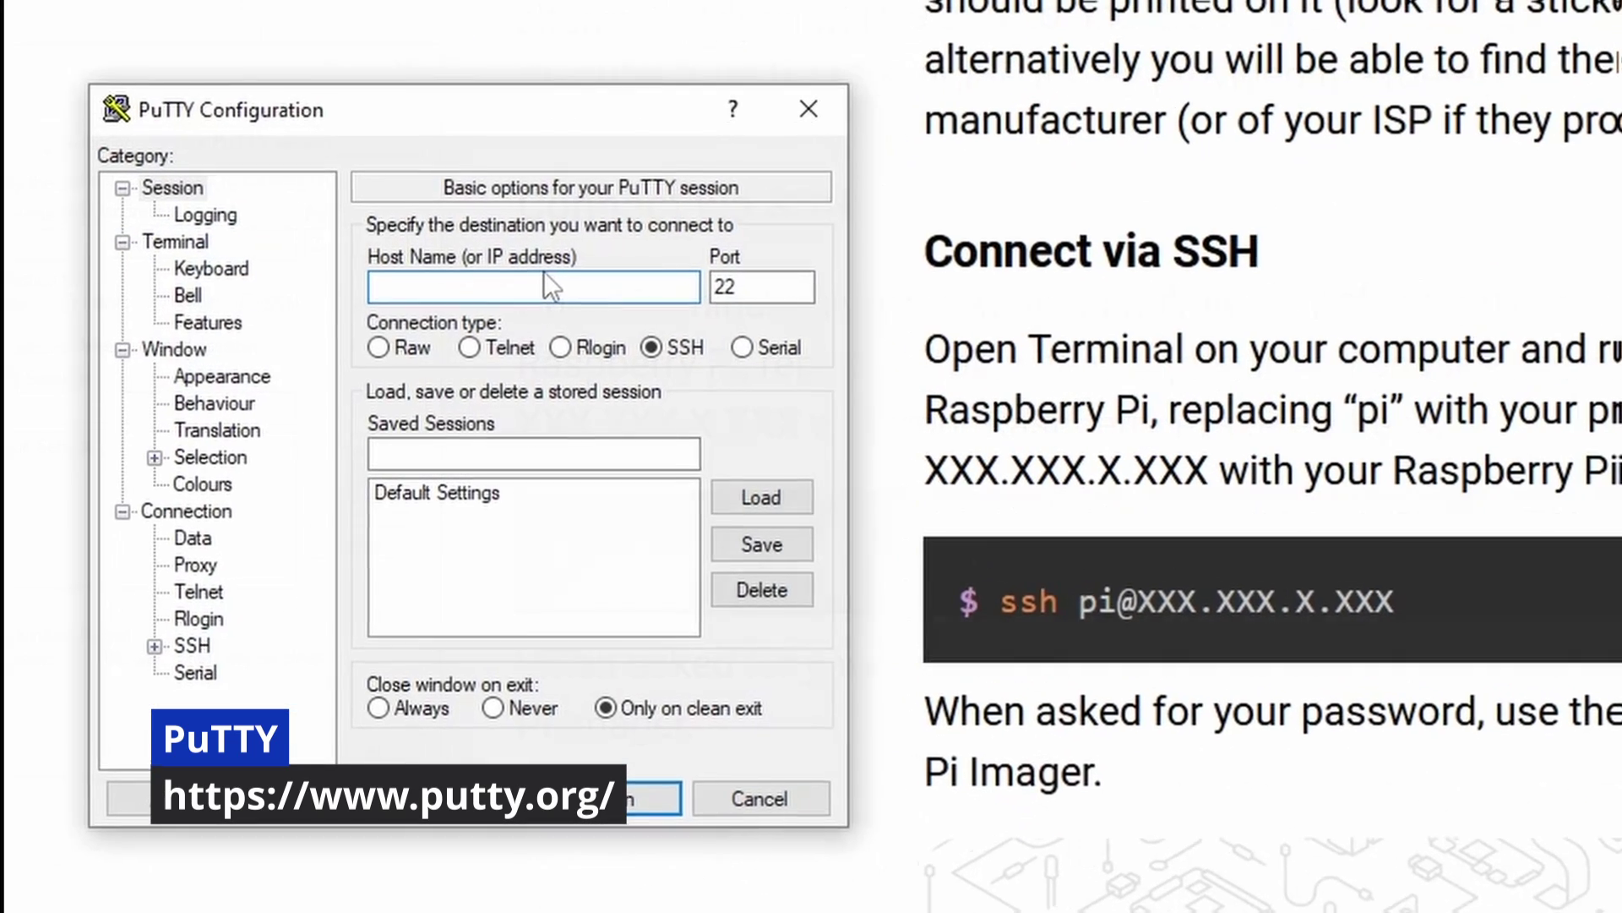
Open an SSH session to host piNAS and log in as pi with the account password
type("piNAS")
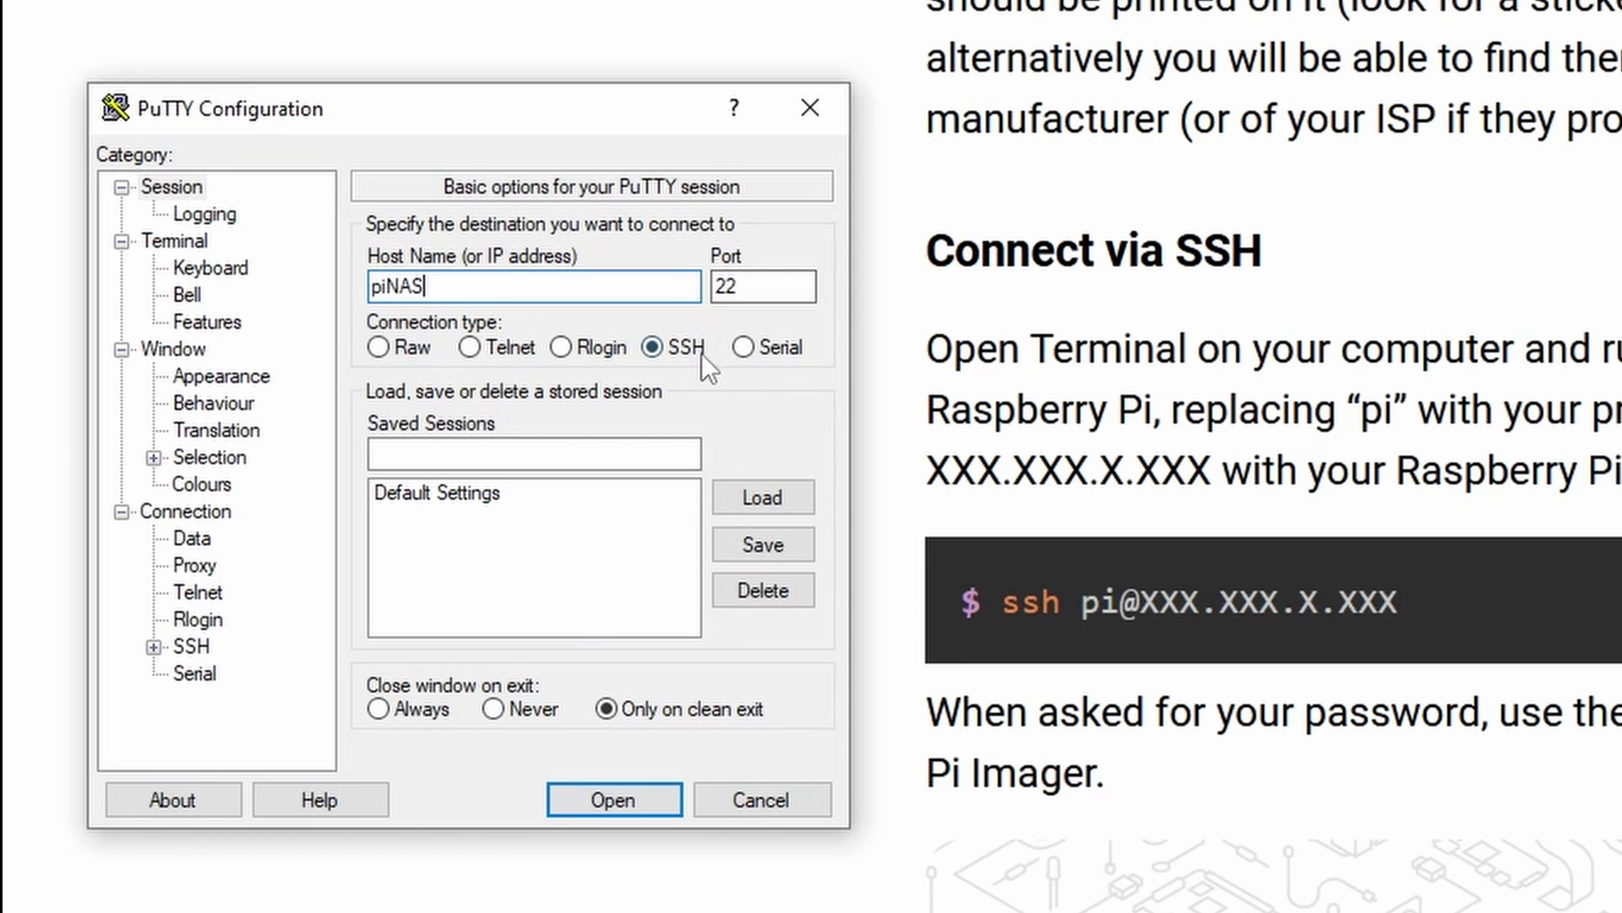
left_click(628, 803)
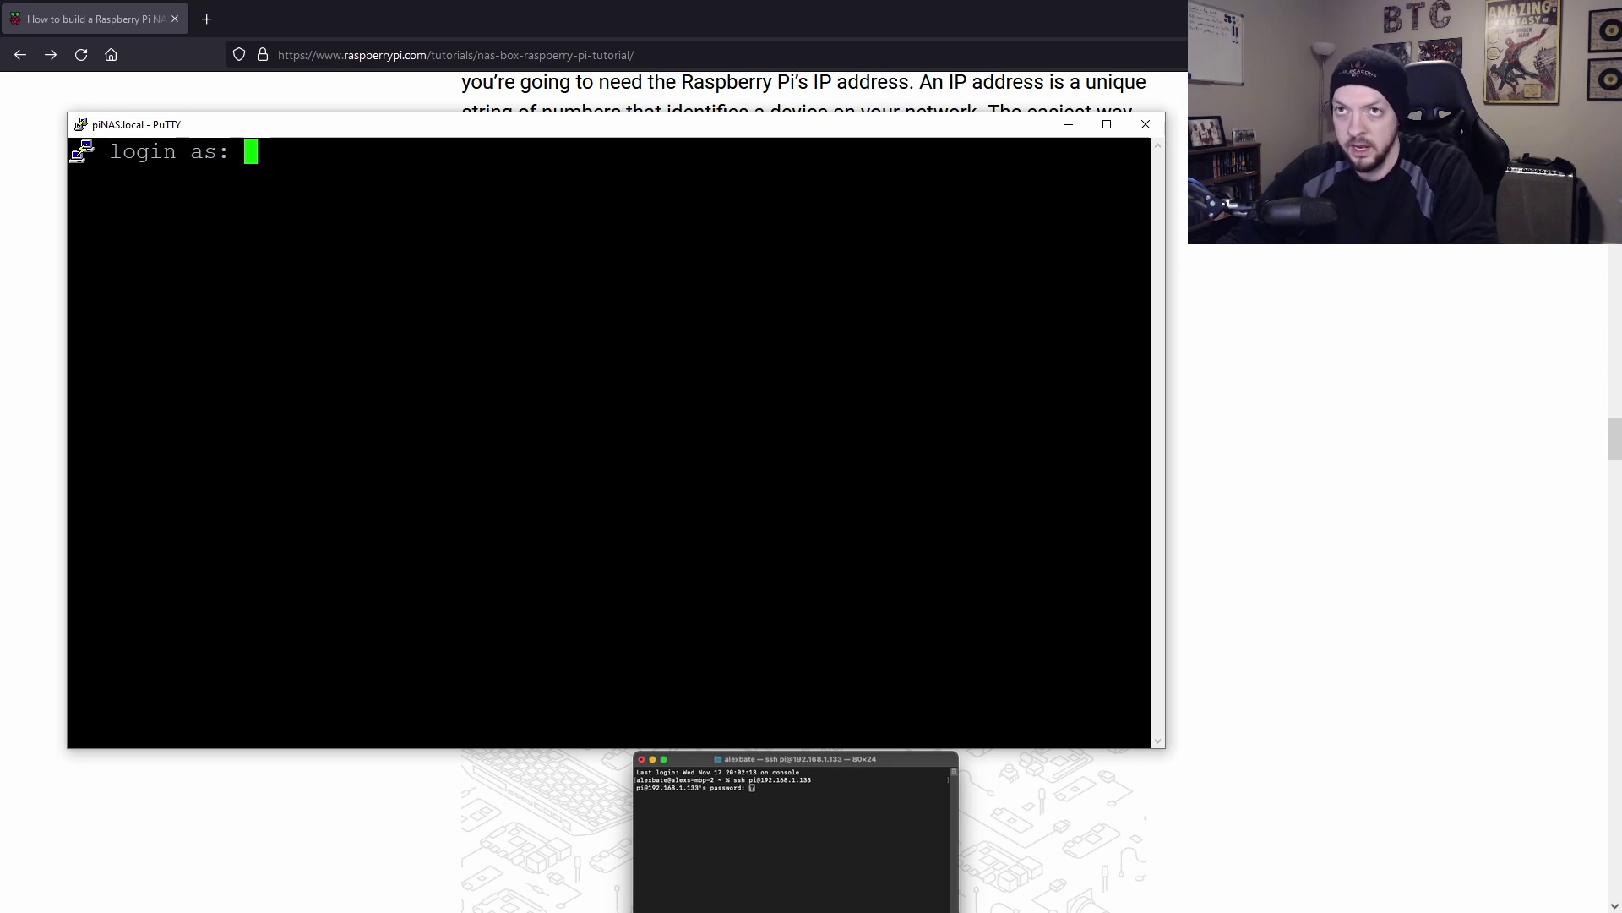
type("pi")
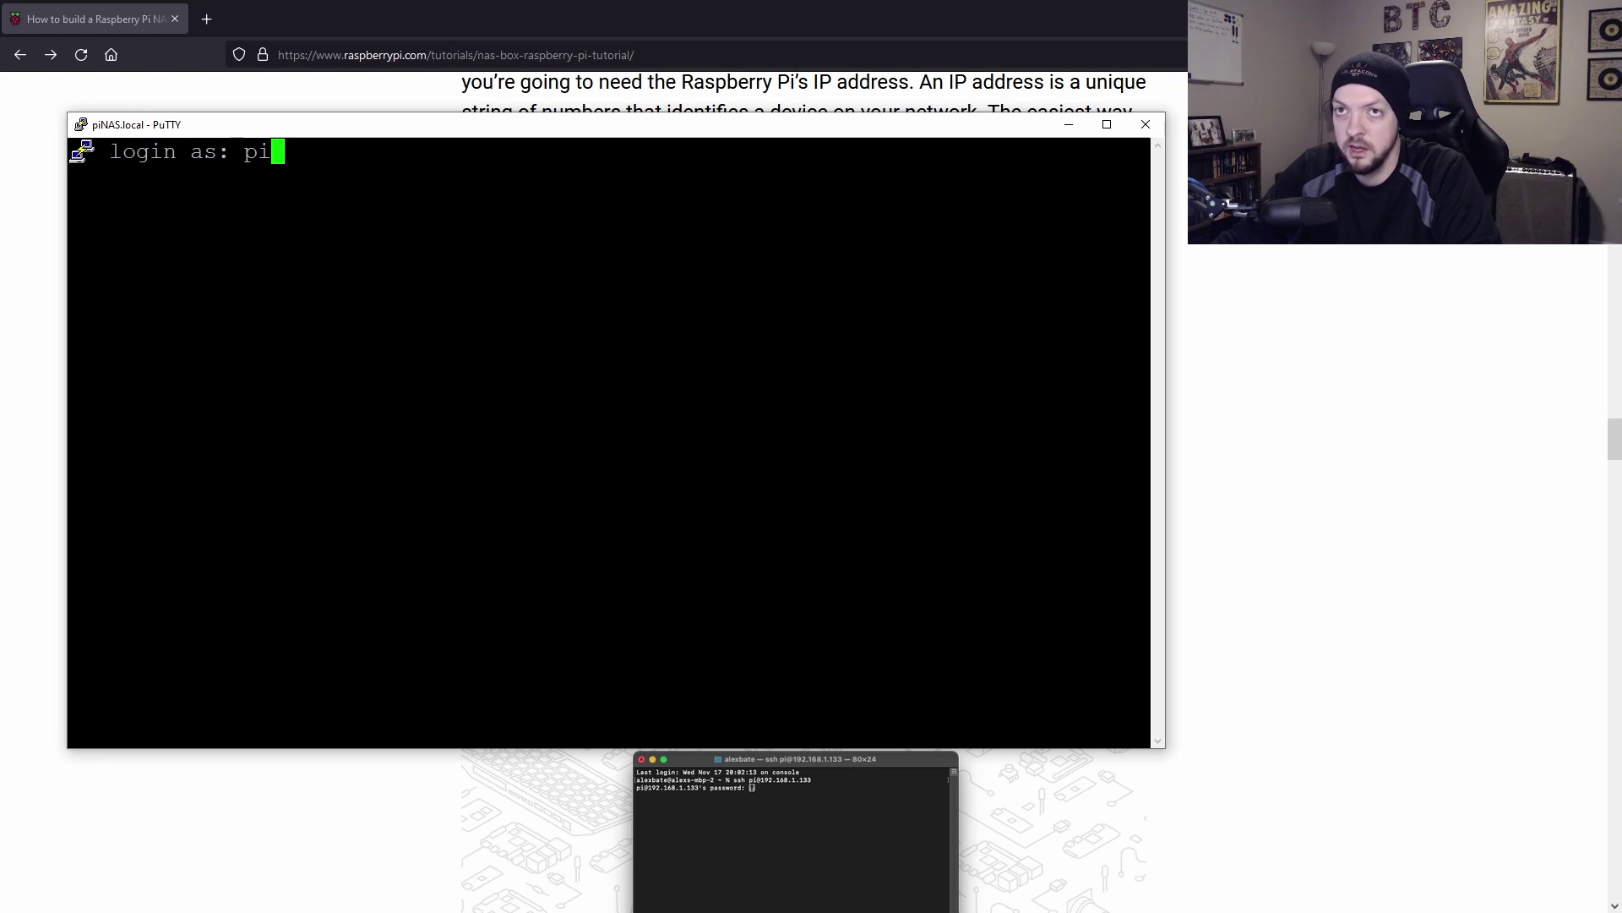
key("Return")
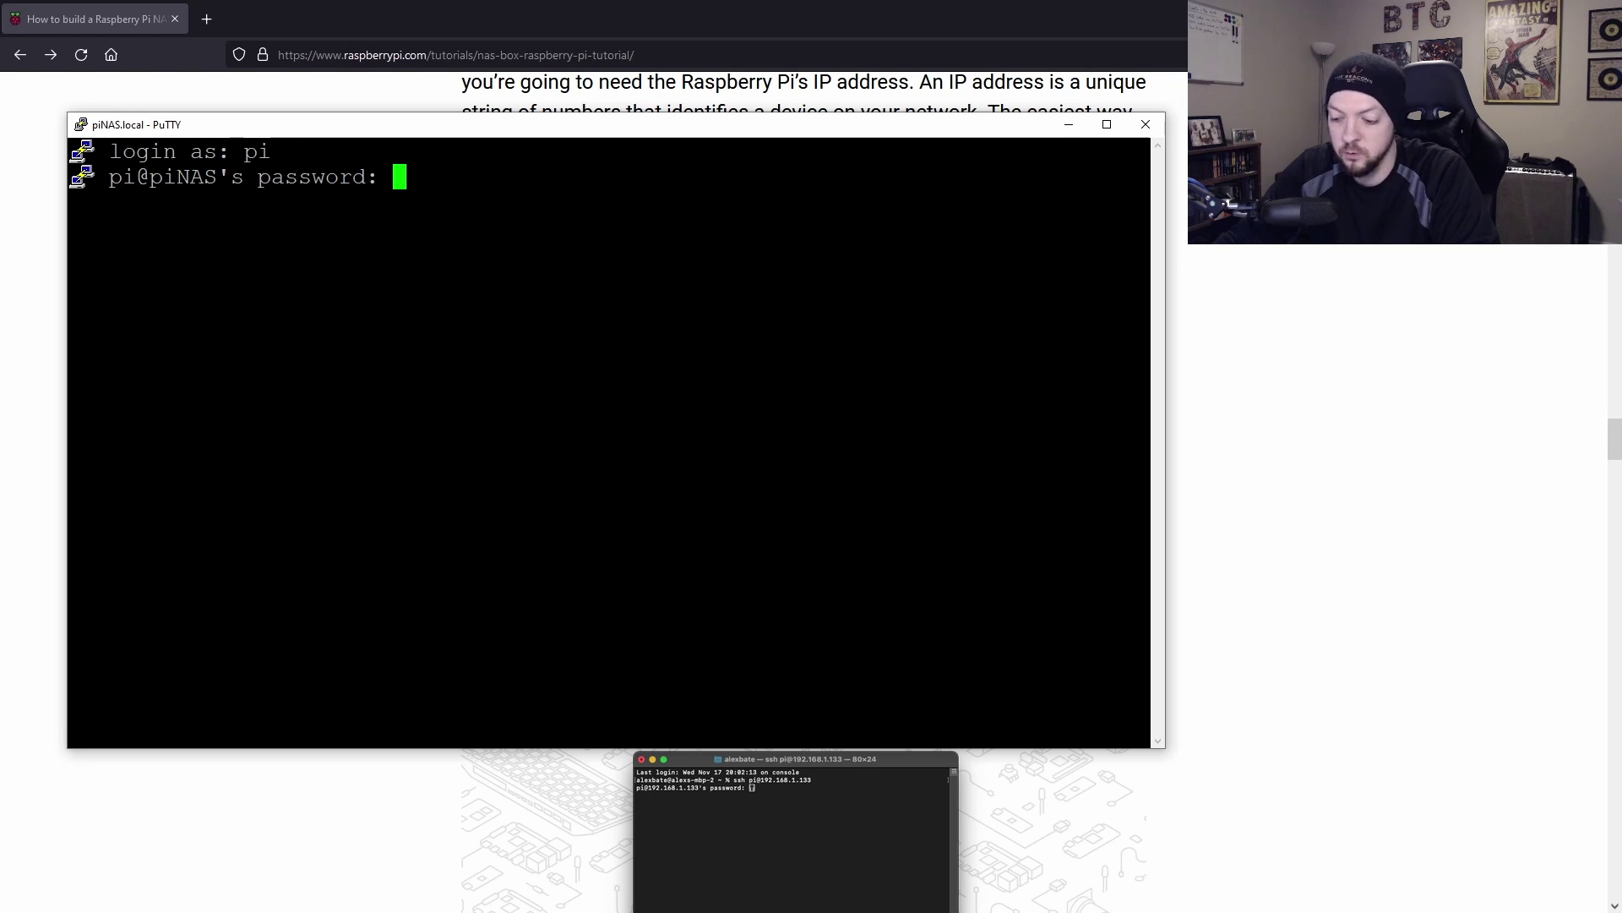
key("Return")
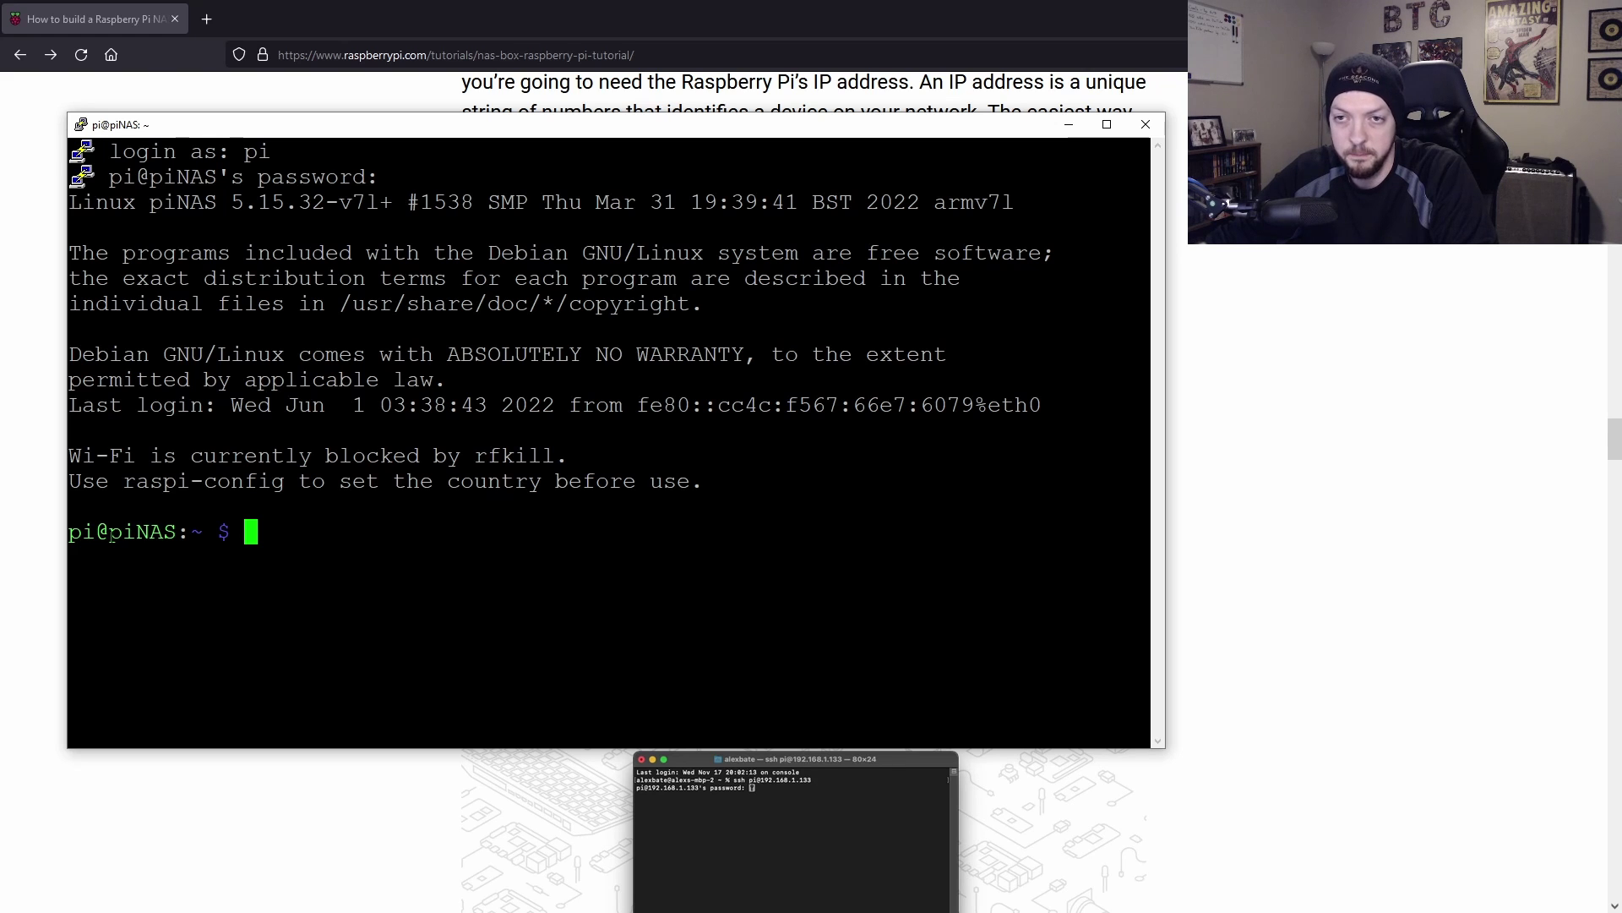
Select the piNAS host name in the prompt and scroll the tutorial to the networking commands
double_click(111, 534)
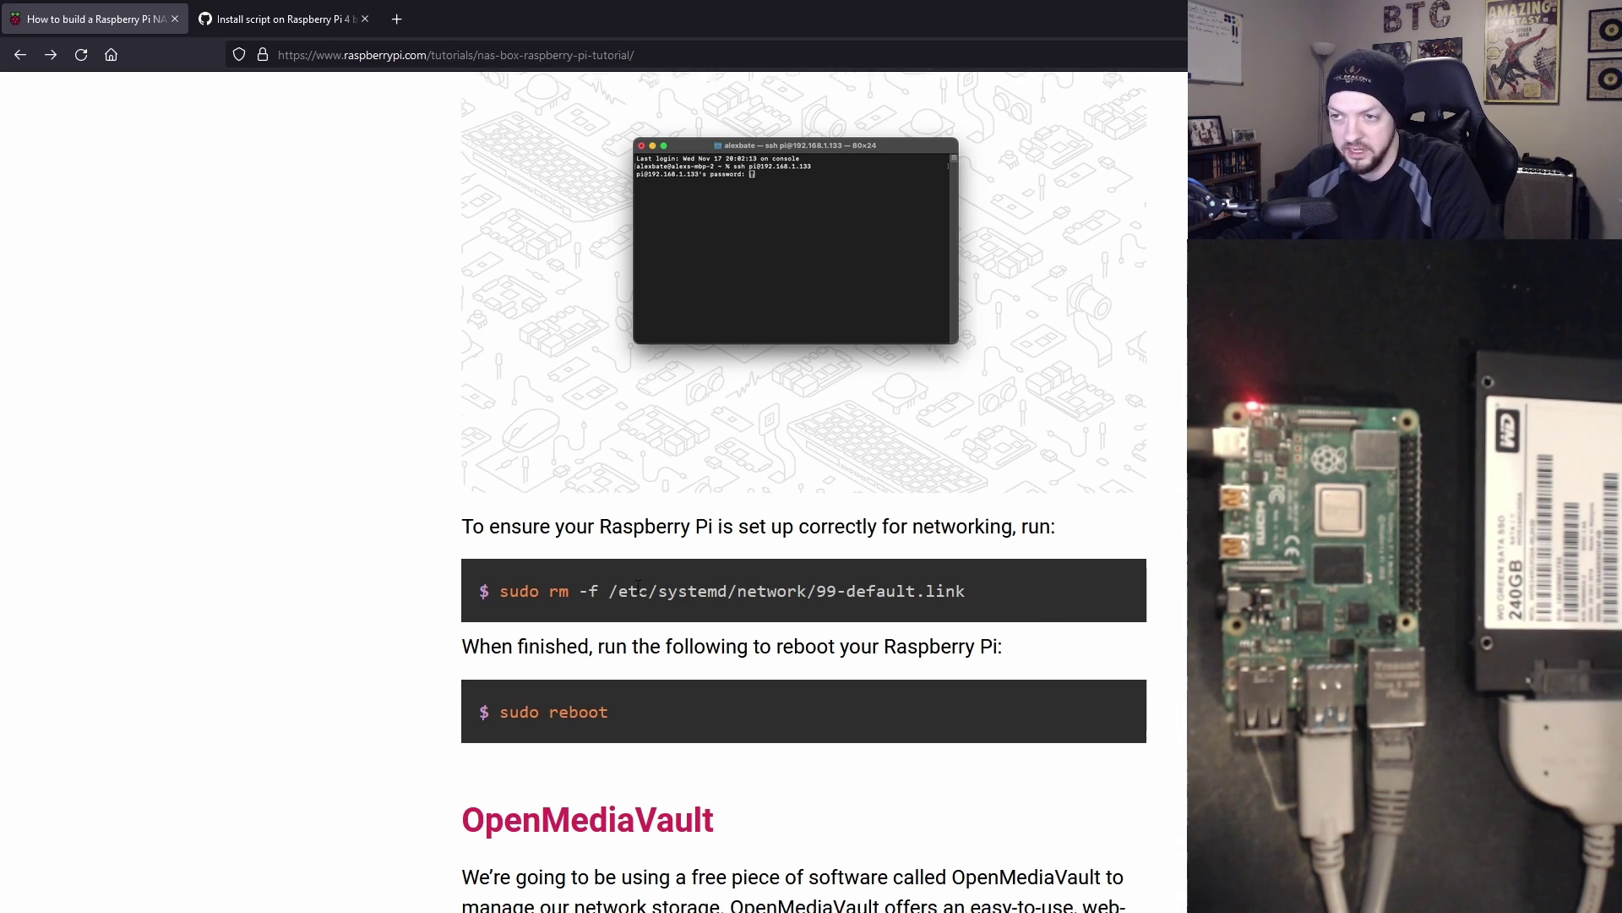
scroll(803, 473, "down", 3)
left_click_drag(499, 474, 987, 467)
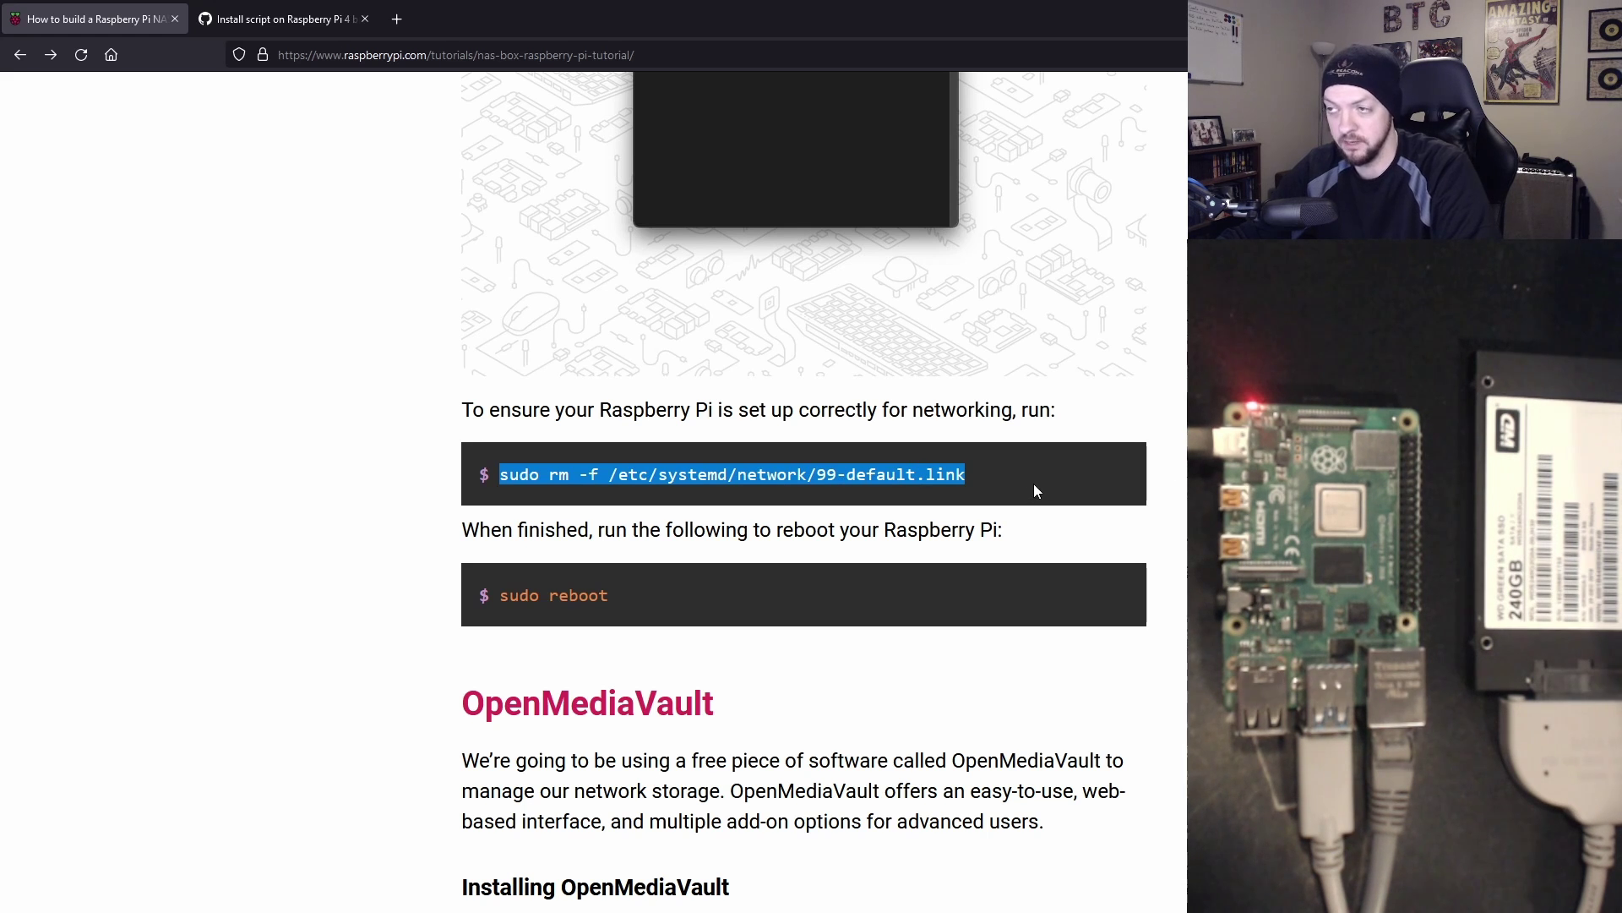
left_click(1052, 495)
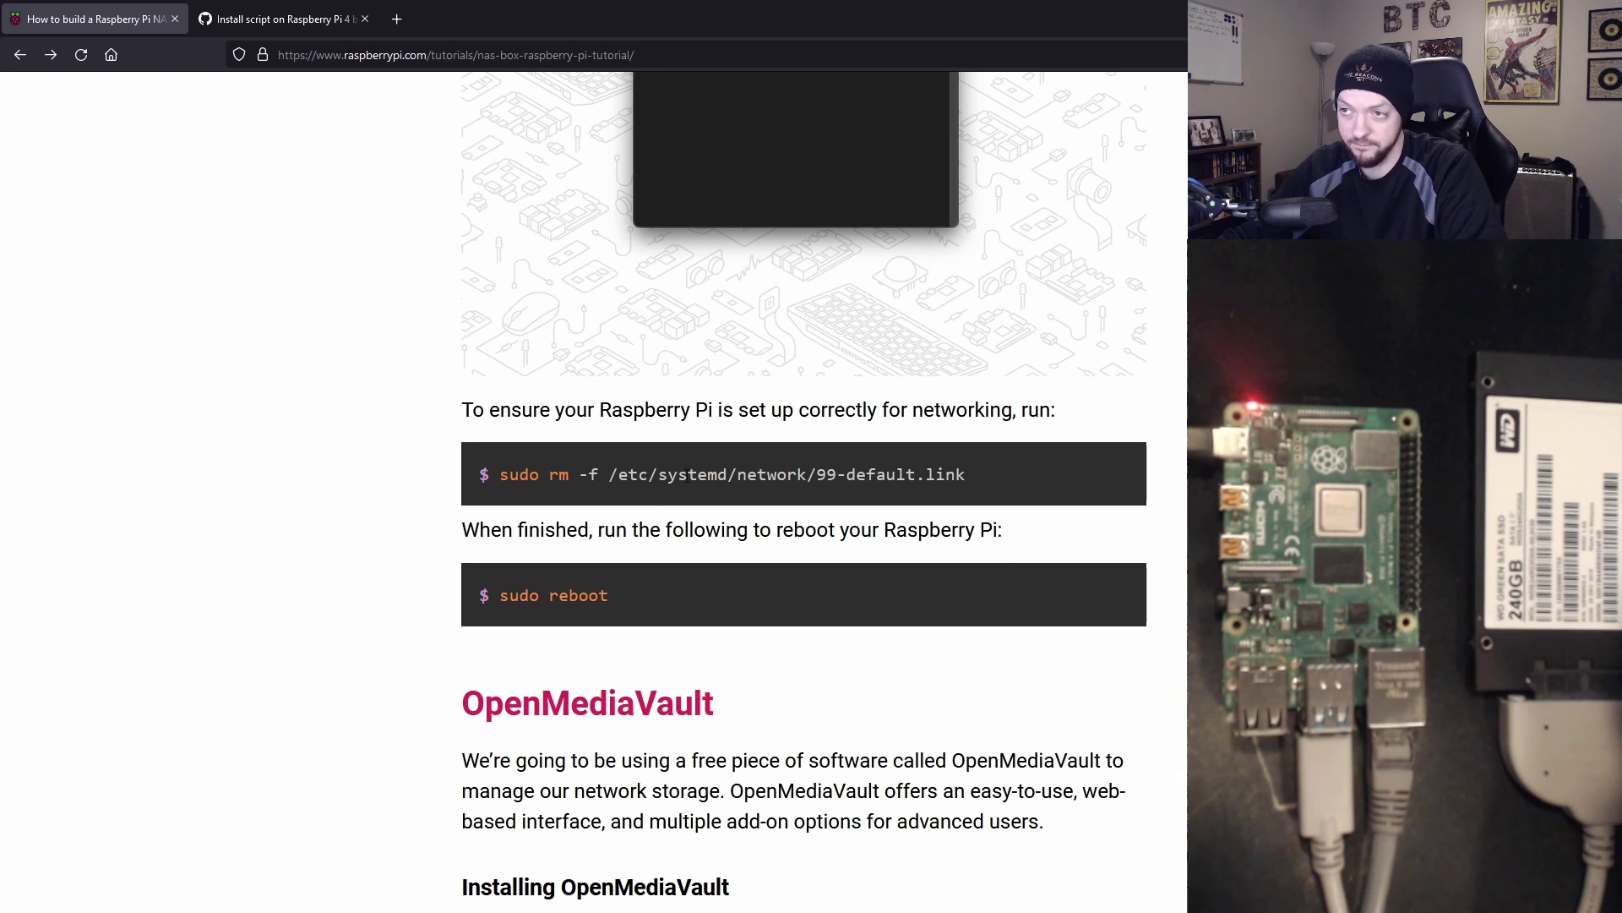
left_click_drag(828, 475, 975, 479)
left_click(976, 471)
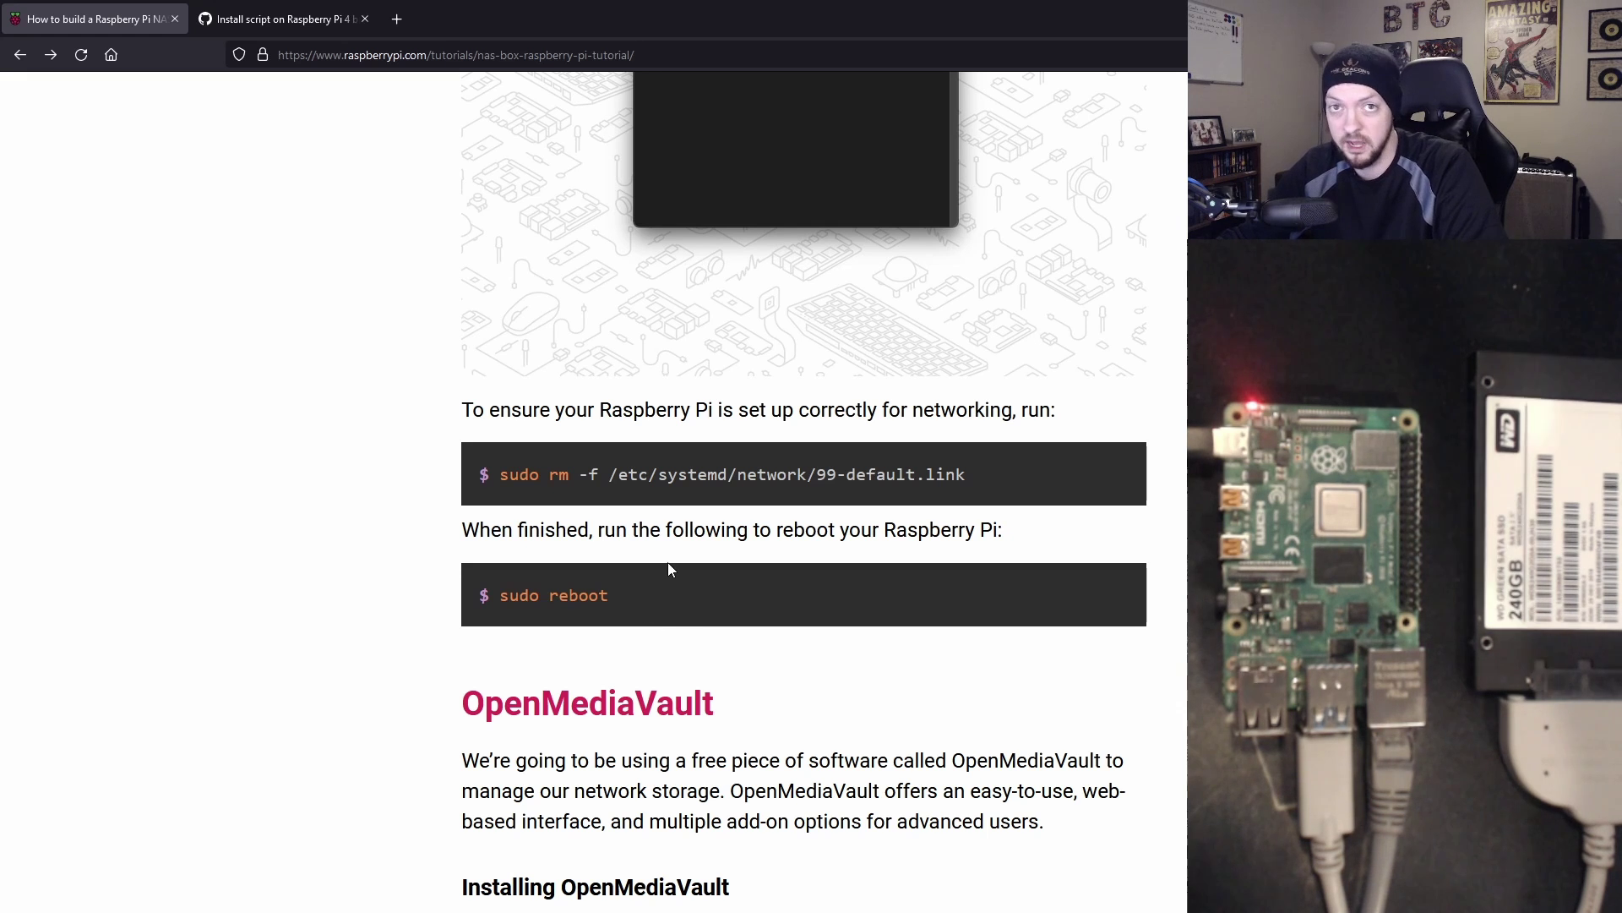
Run sudo rm -f /etc/systemd/network/99-default.link and sudo reboot, then dismiss the connection-closed error
key("alt+Tab")
type("sudo r")
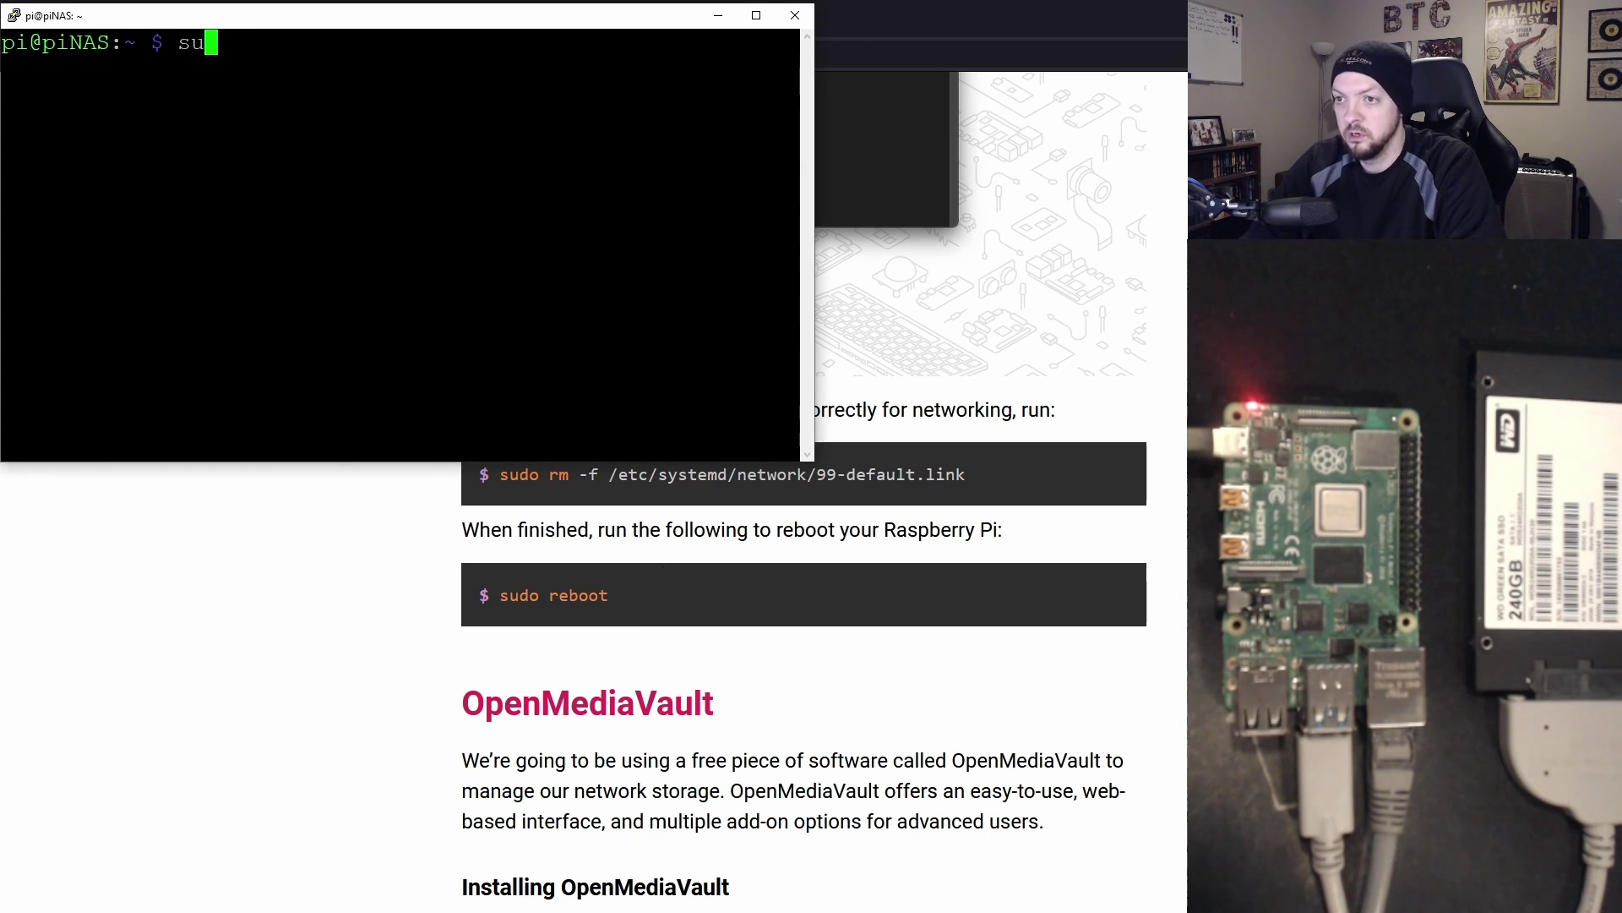
type("m")
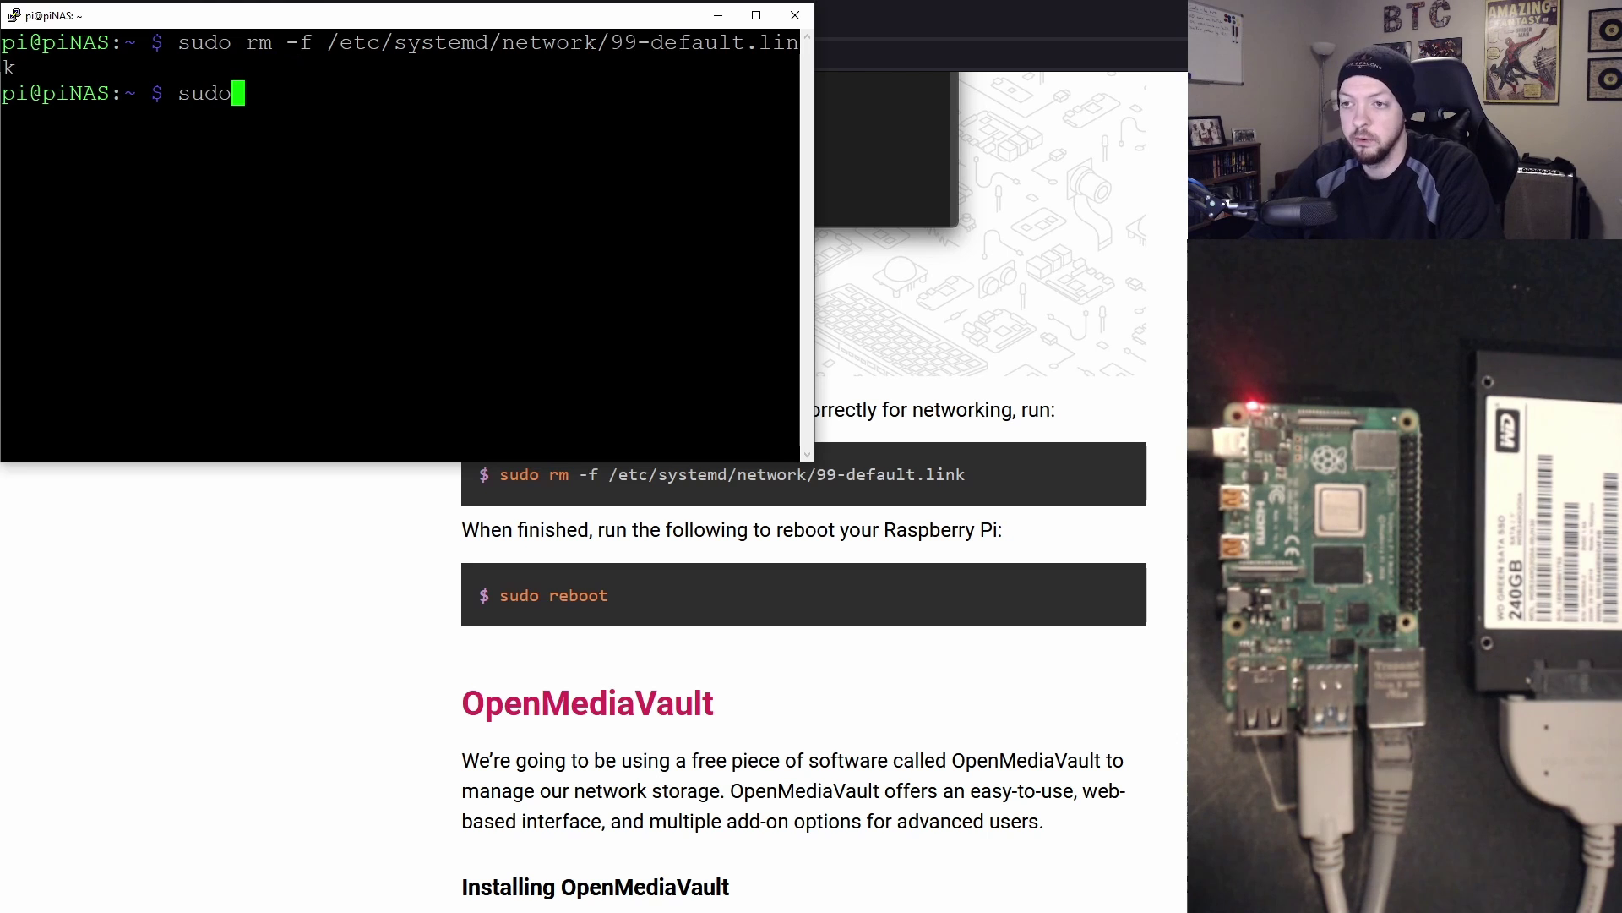
type("reboot")
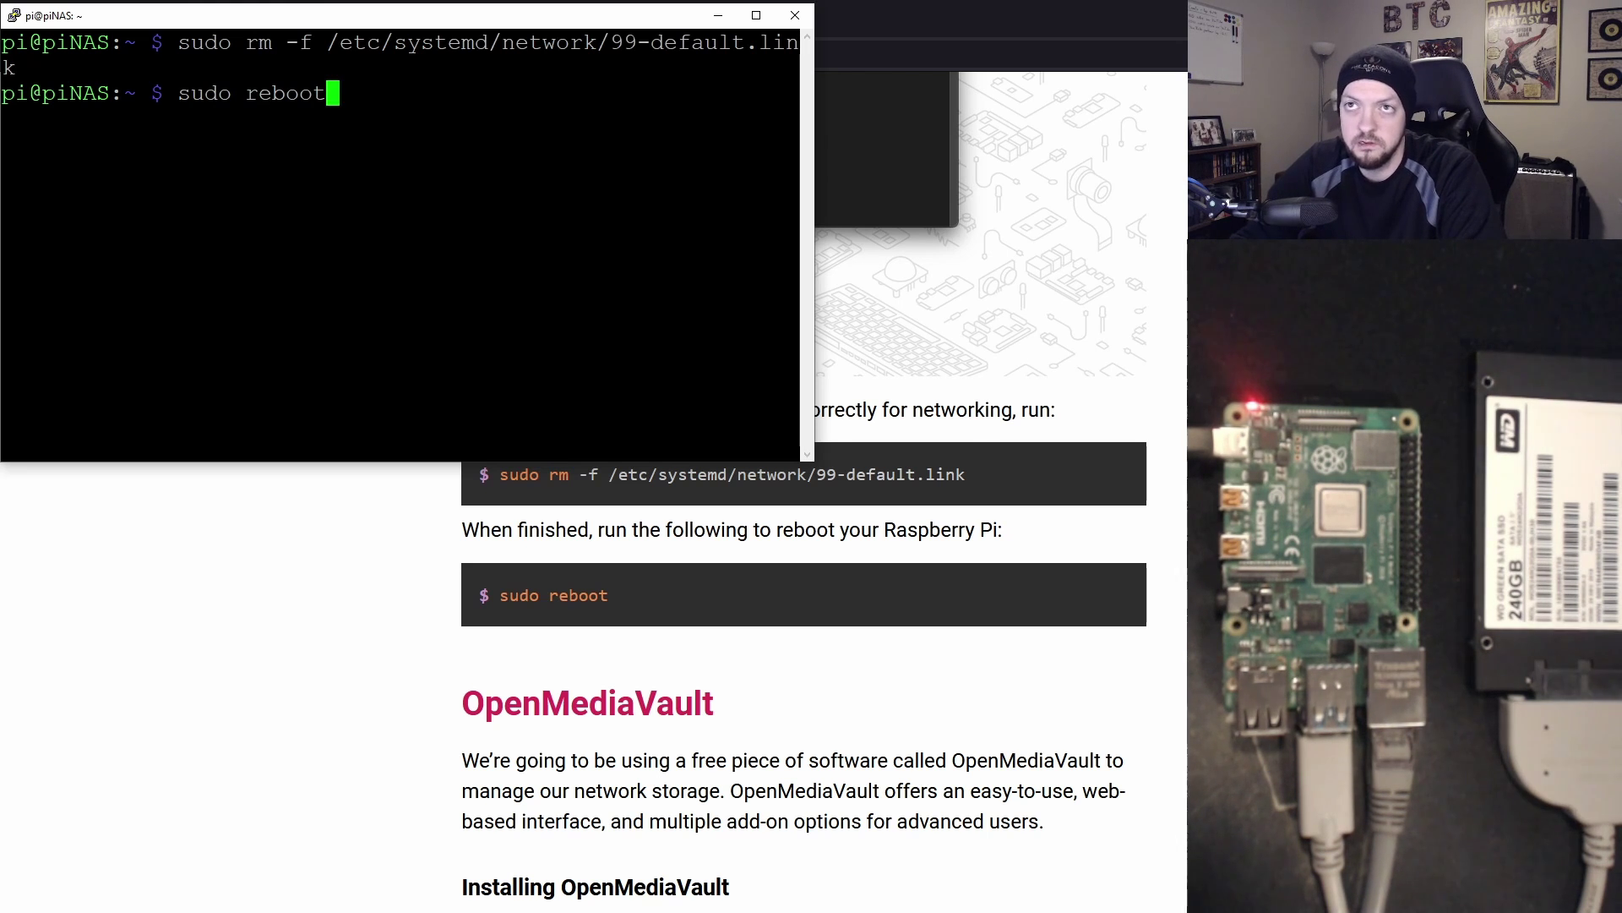
key("Return")
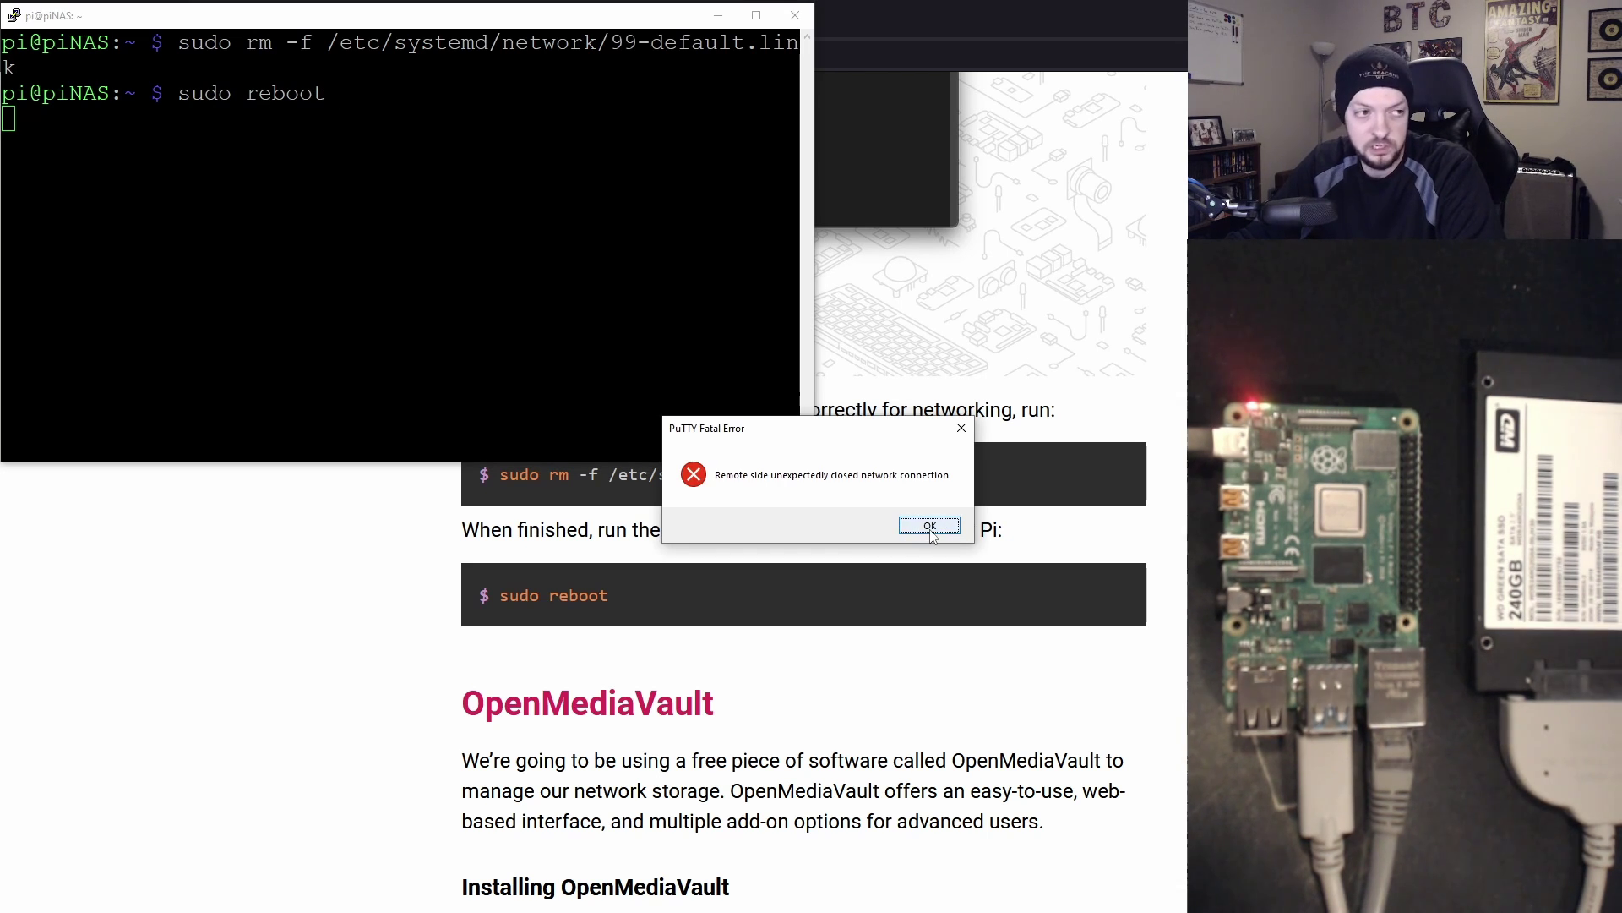
left_click(944, 530)
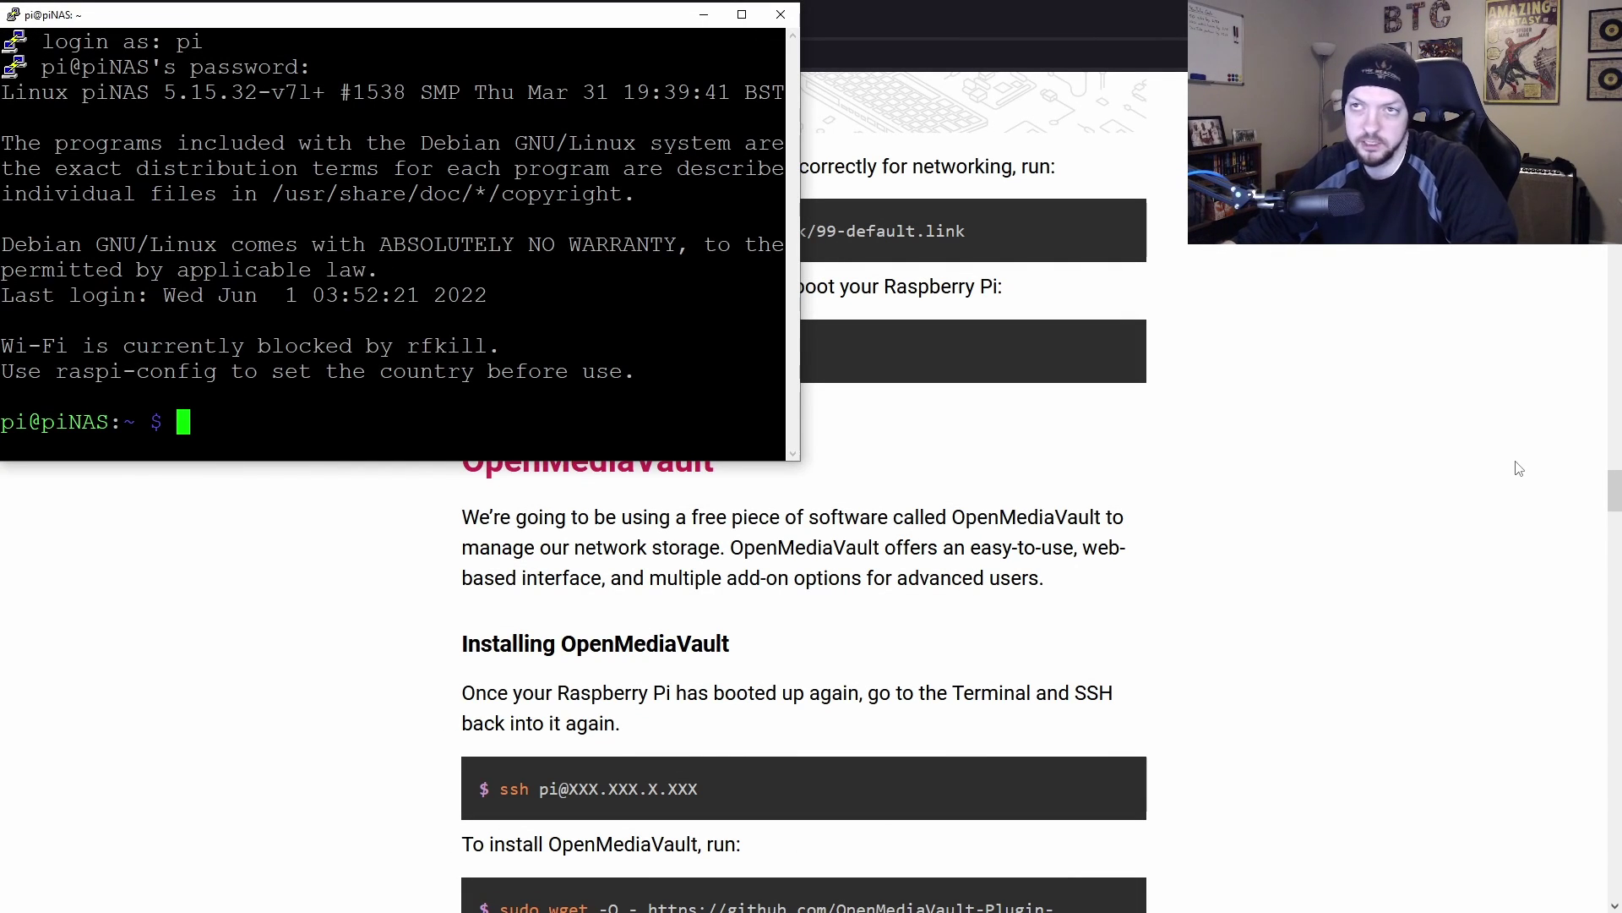
Follow the OpenMediaVault install output until the Pi reboots, then close the inactive terminal window
scroll(1519, 468, "up", 1)
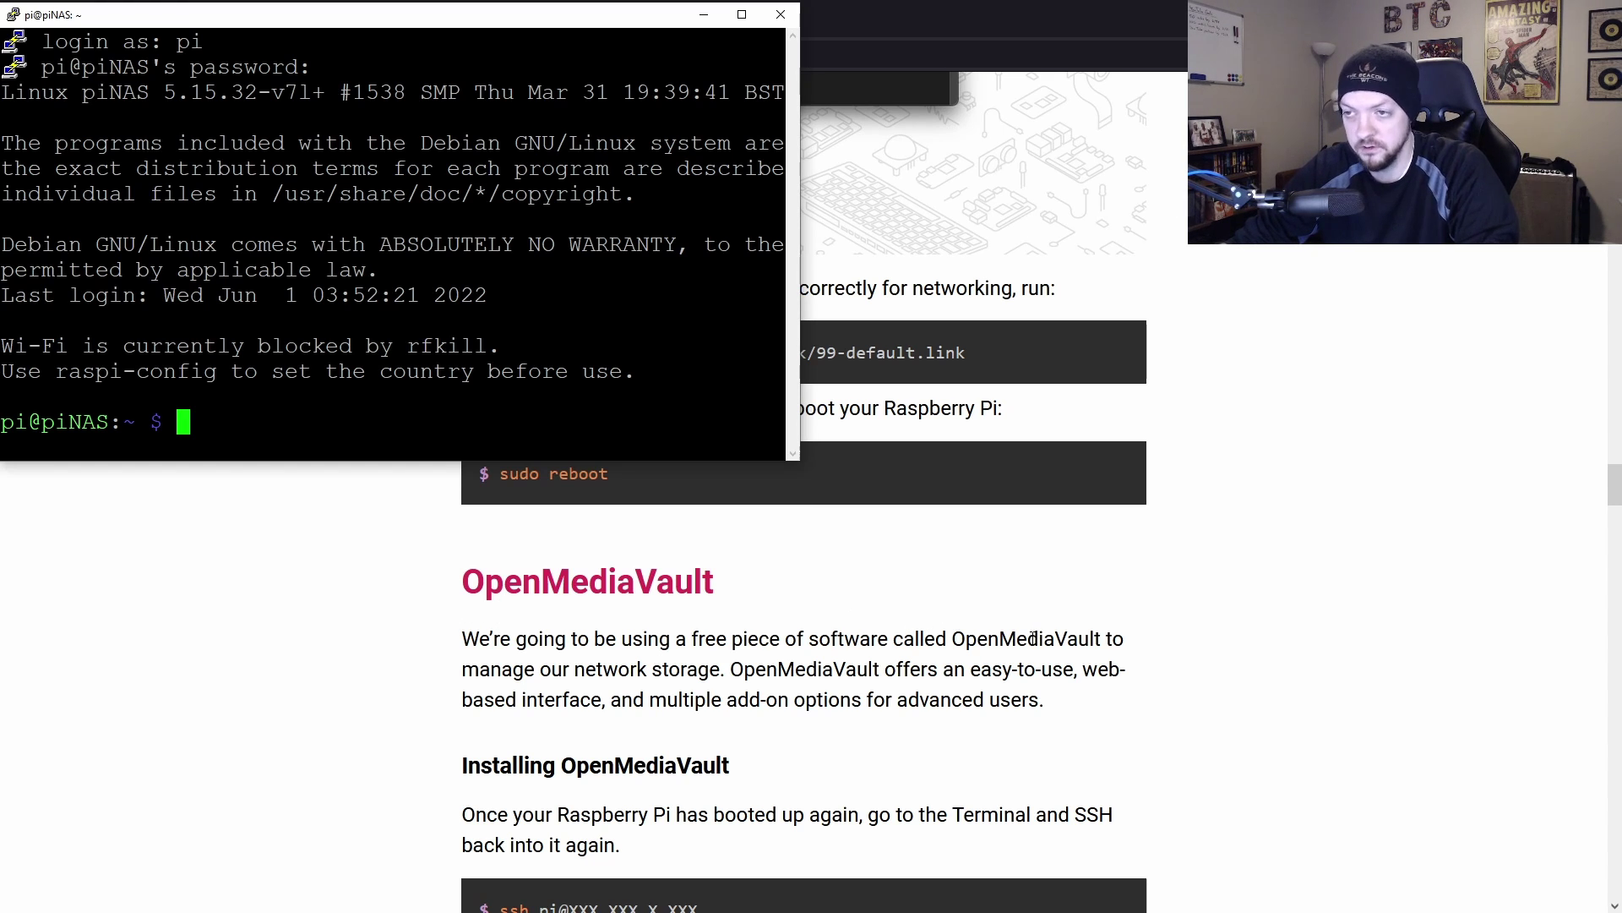
scroll(930, 656, "down", 2)
scroll(890, 658, "down", 3)
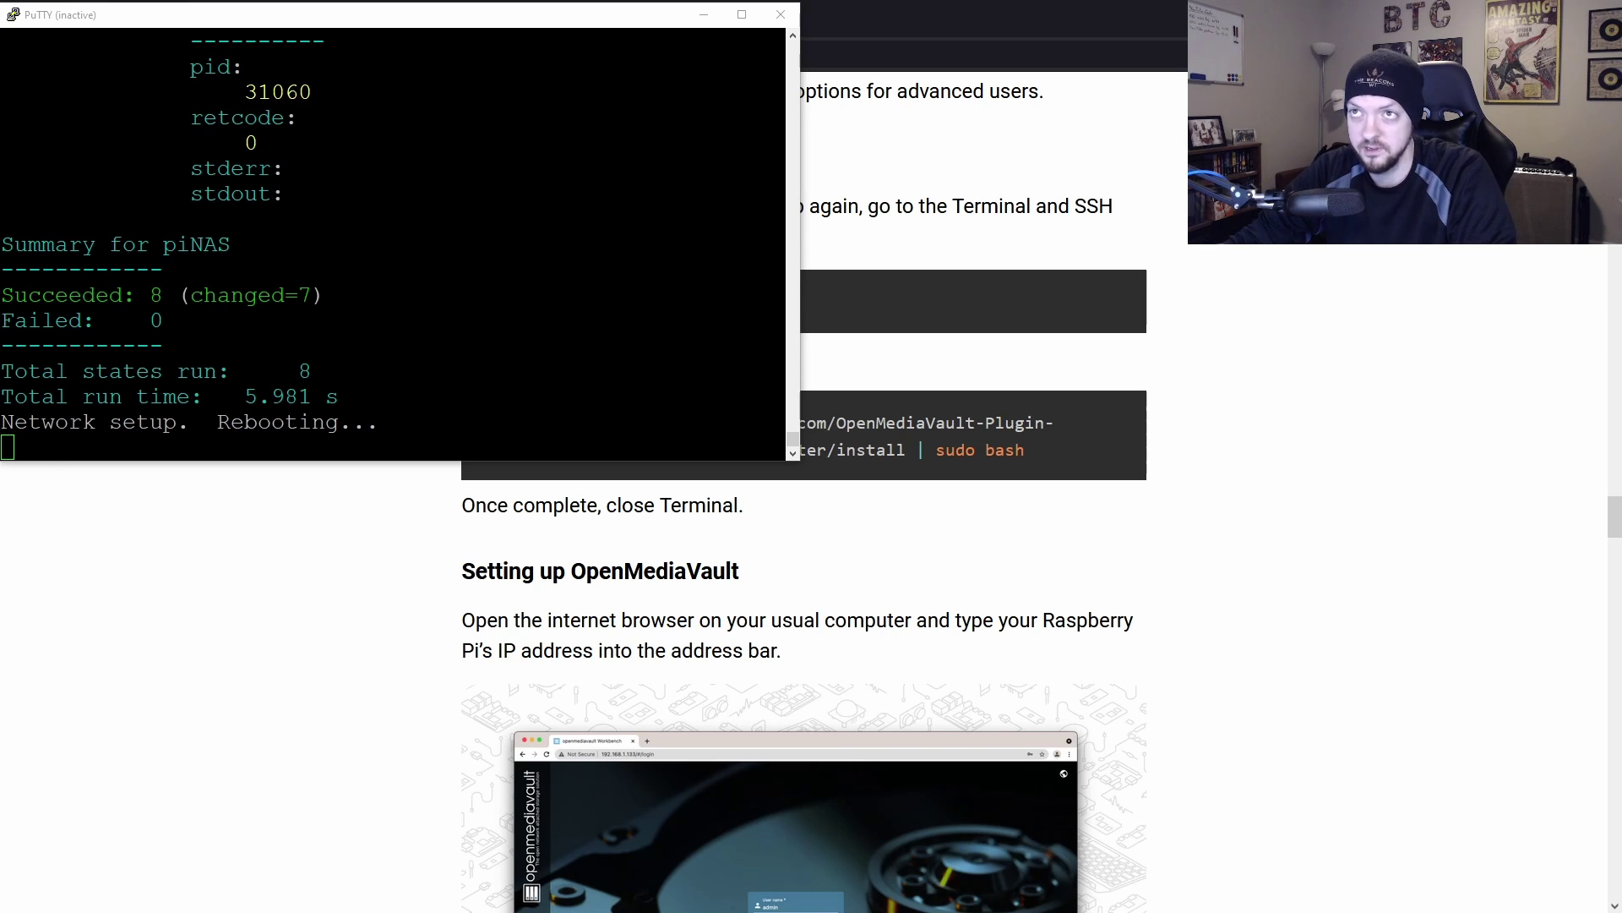
left_click(783, 15)
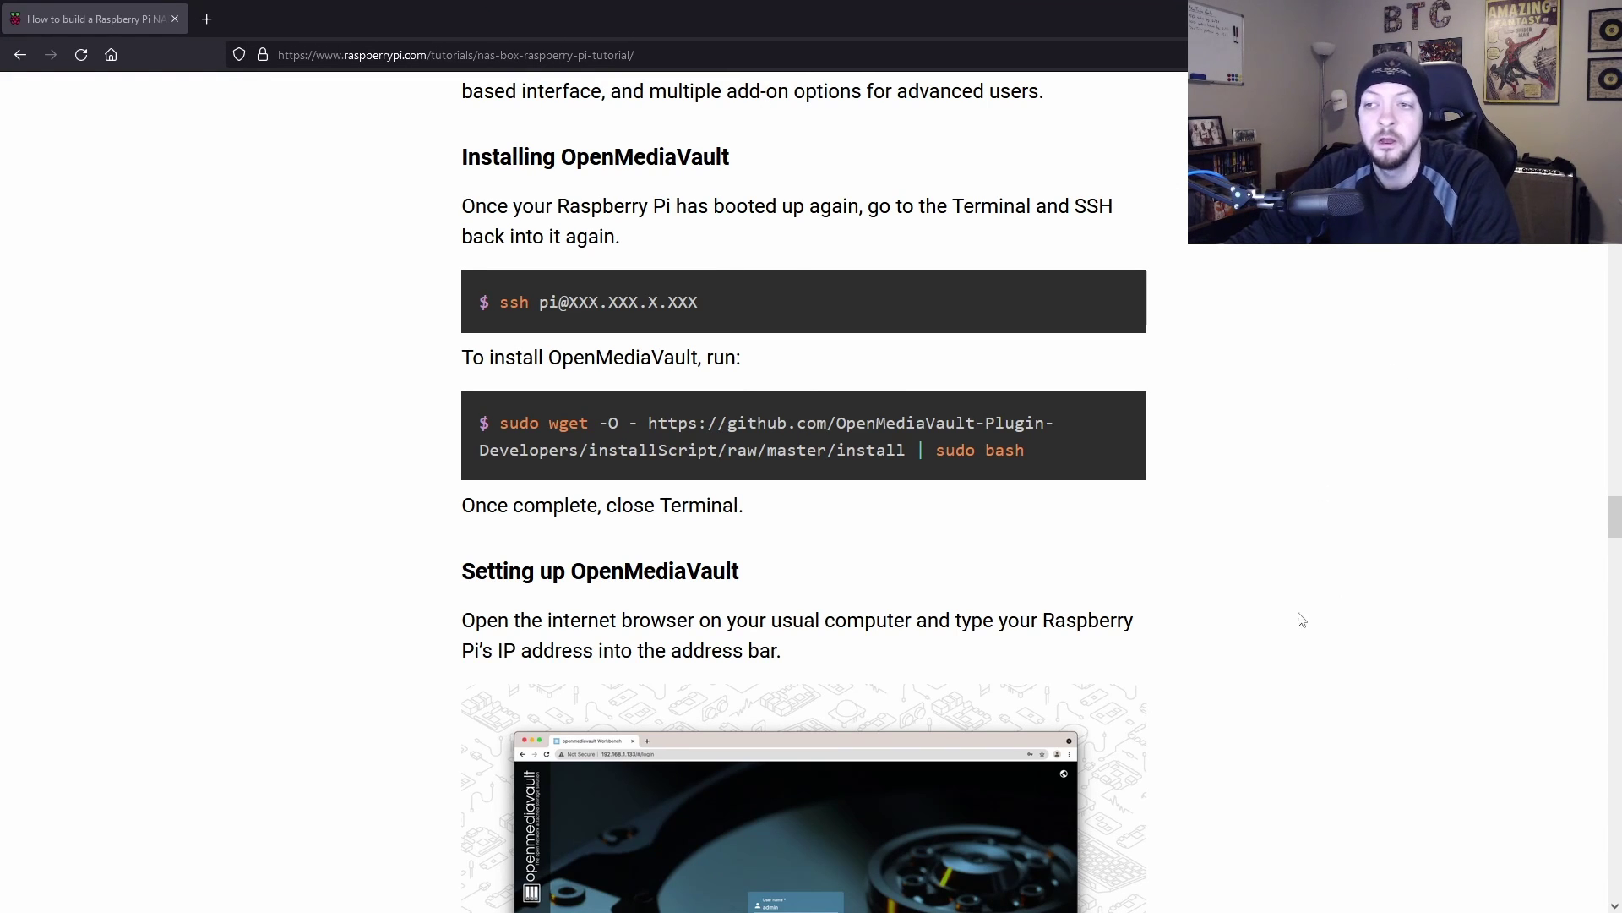
scroll(1276, 583, "down", 3)
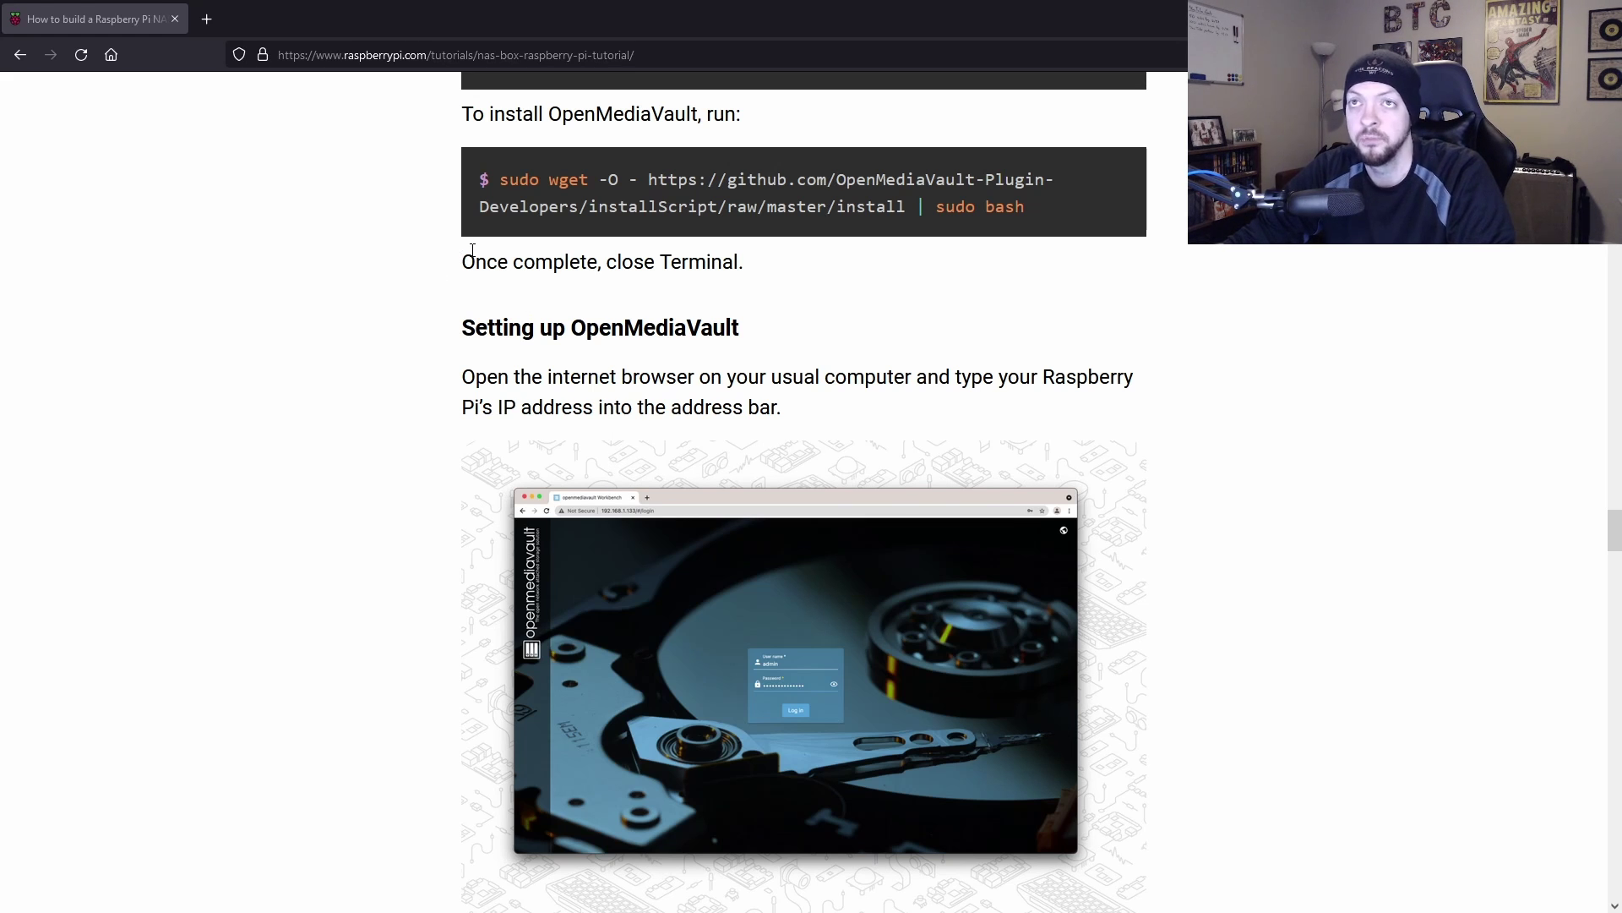
left_click(206, 18)
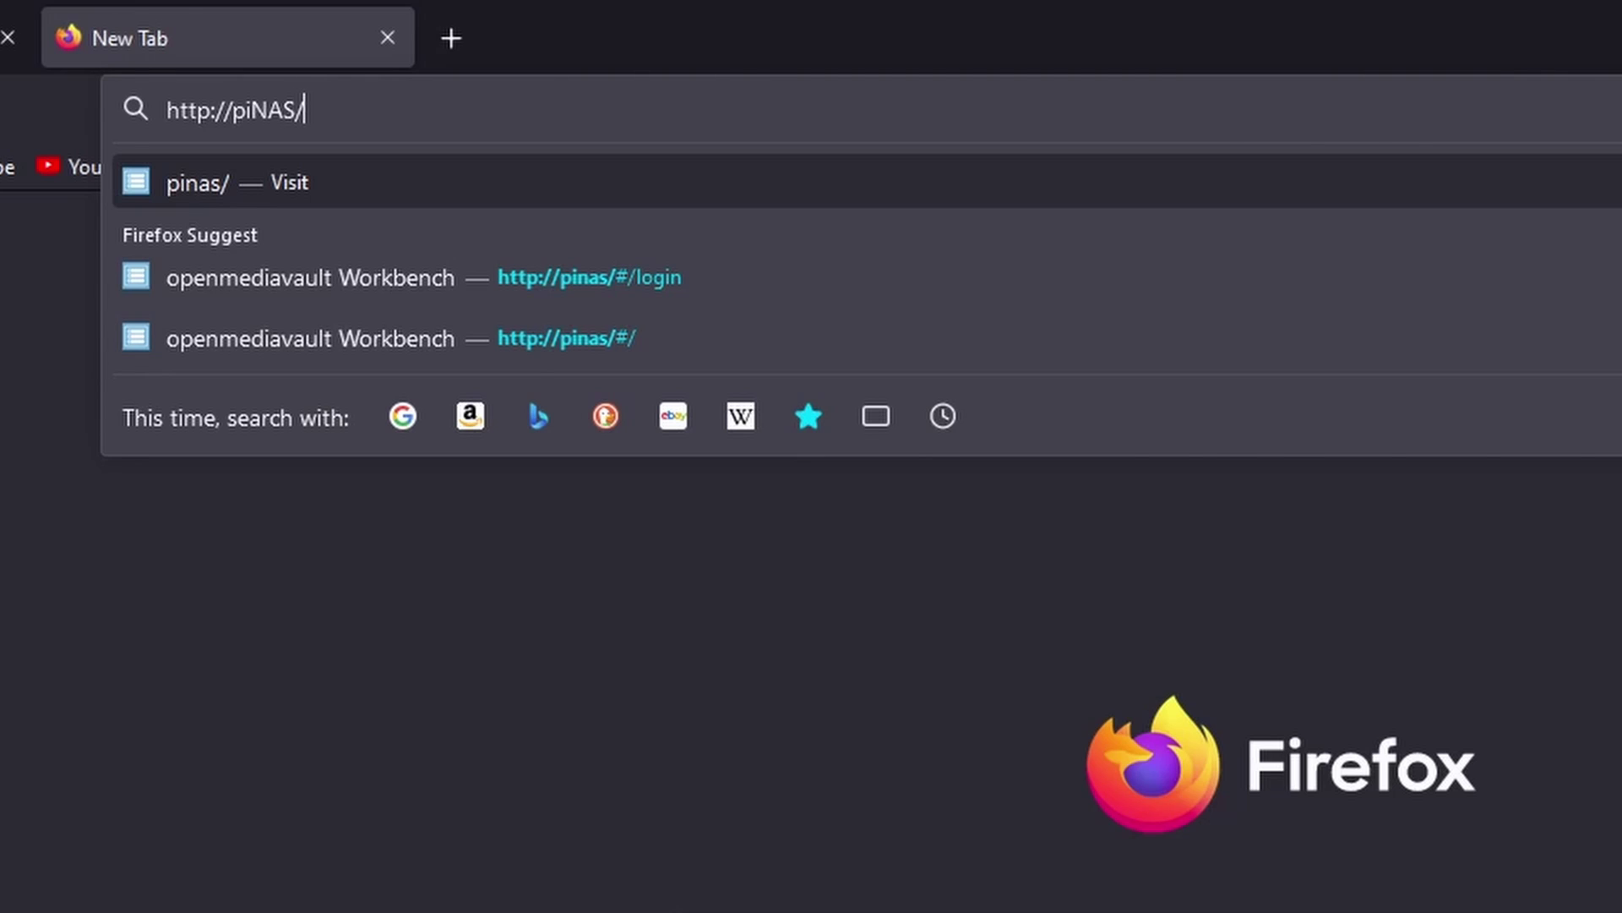
key("Return")
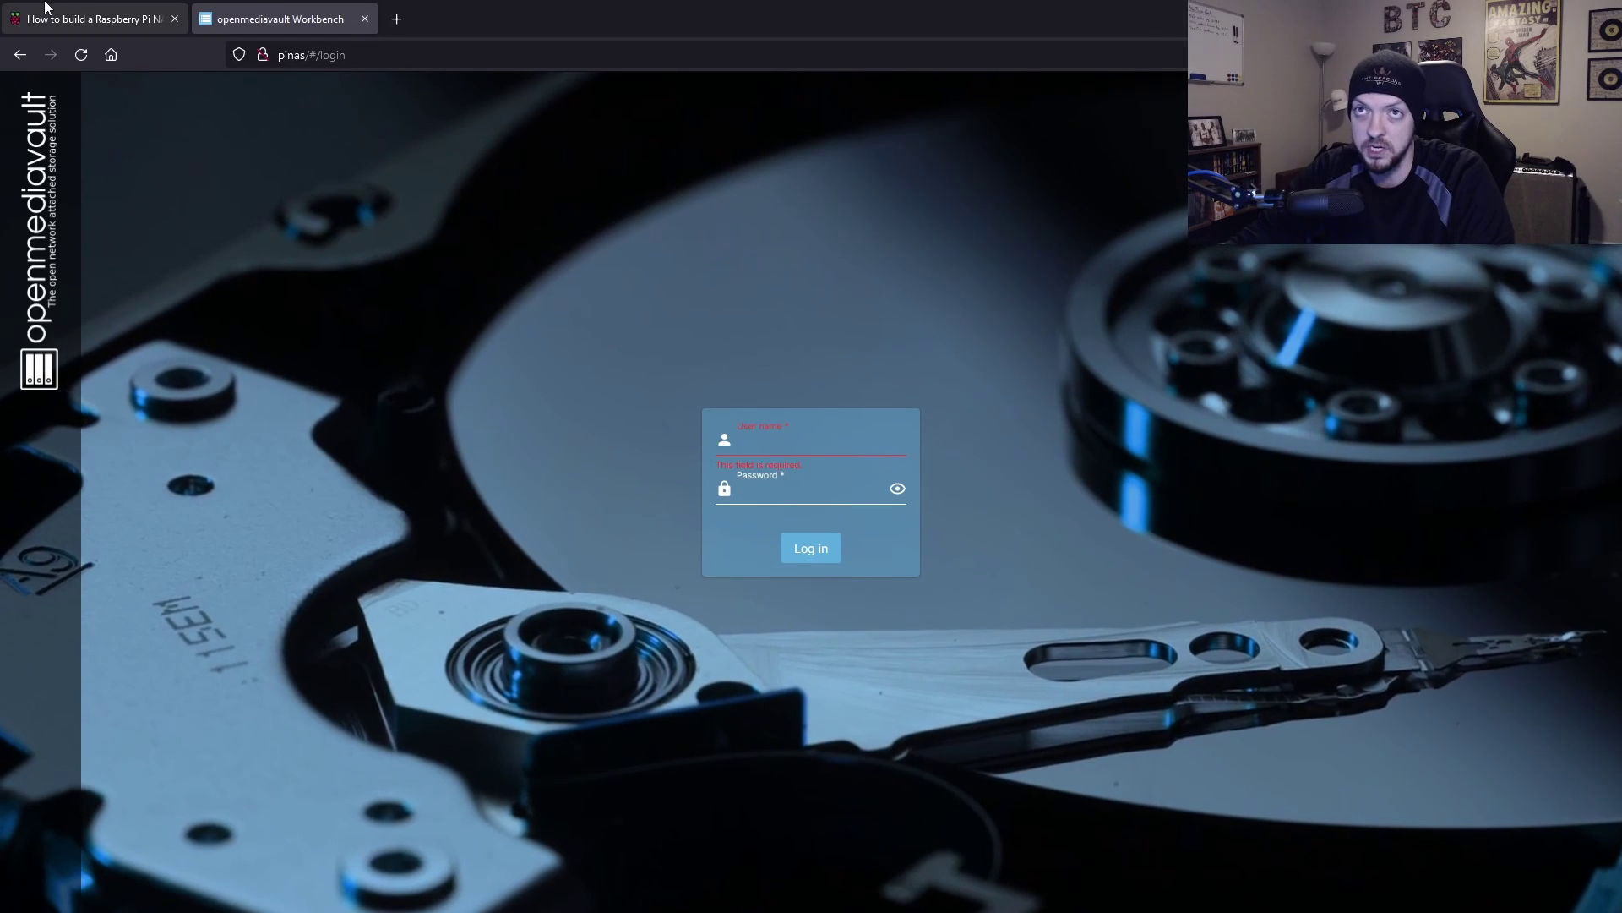
left_click(59, 7)
scroll(568, 512, "down", 5)
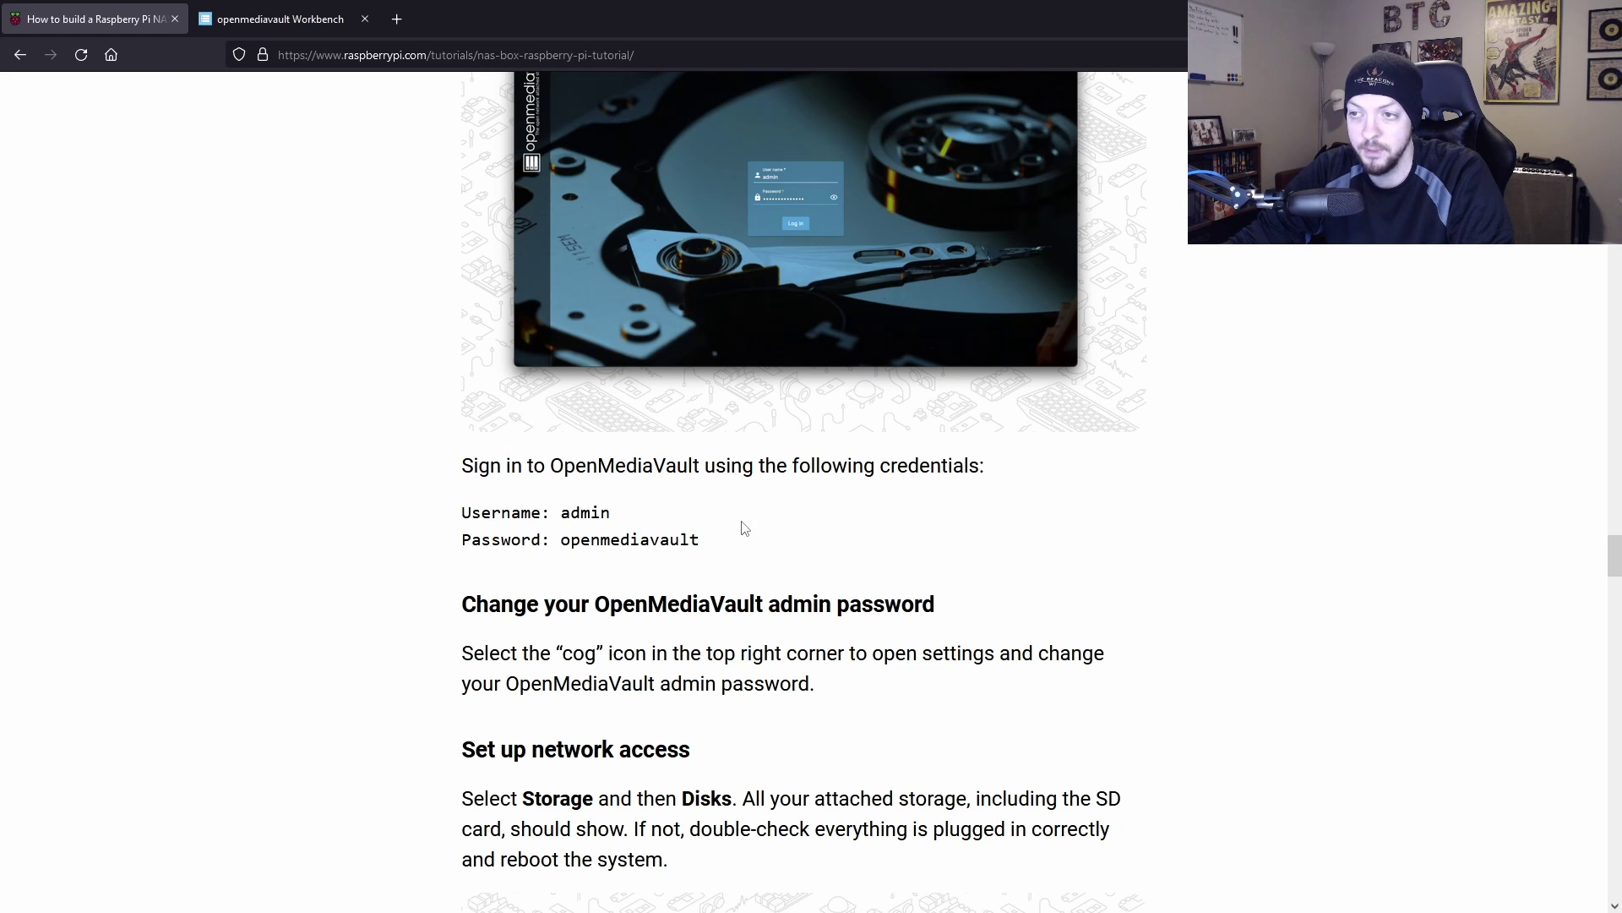
left_click(278, 18)
left_click(807, 554)
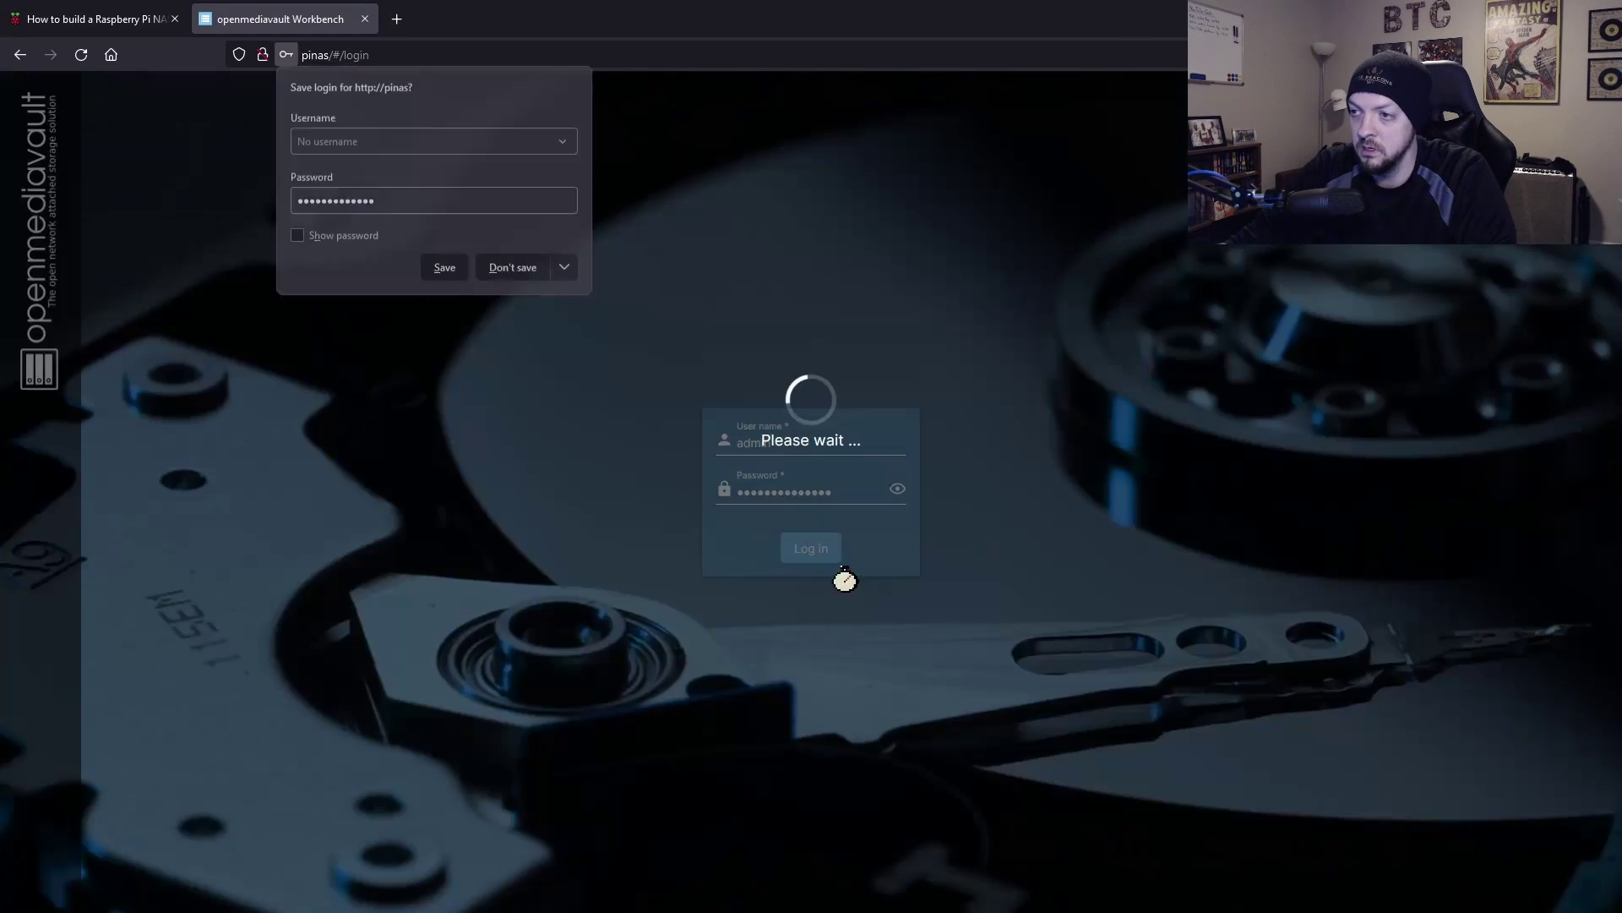
Open Change Password from the OpenMediaVault settings menu, then return to the tutorial
key("ctrl+Tab")
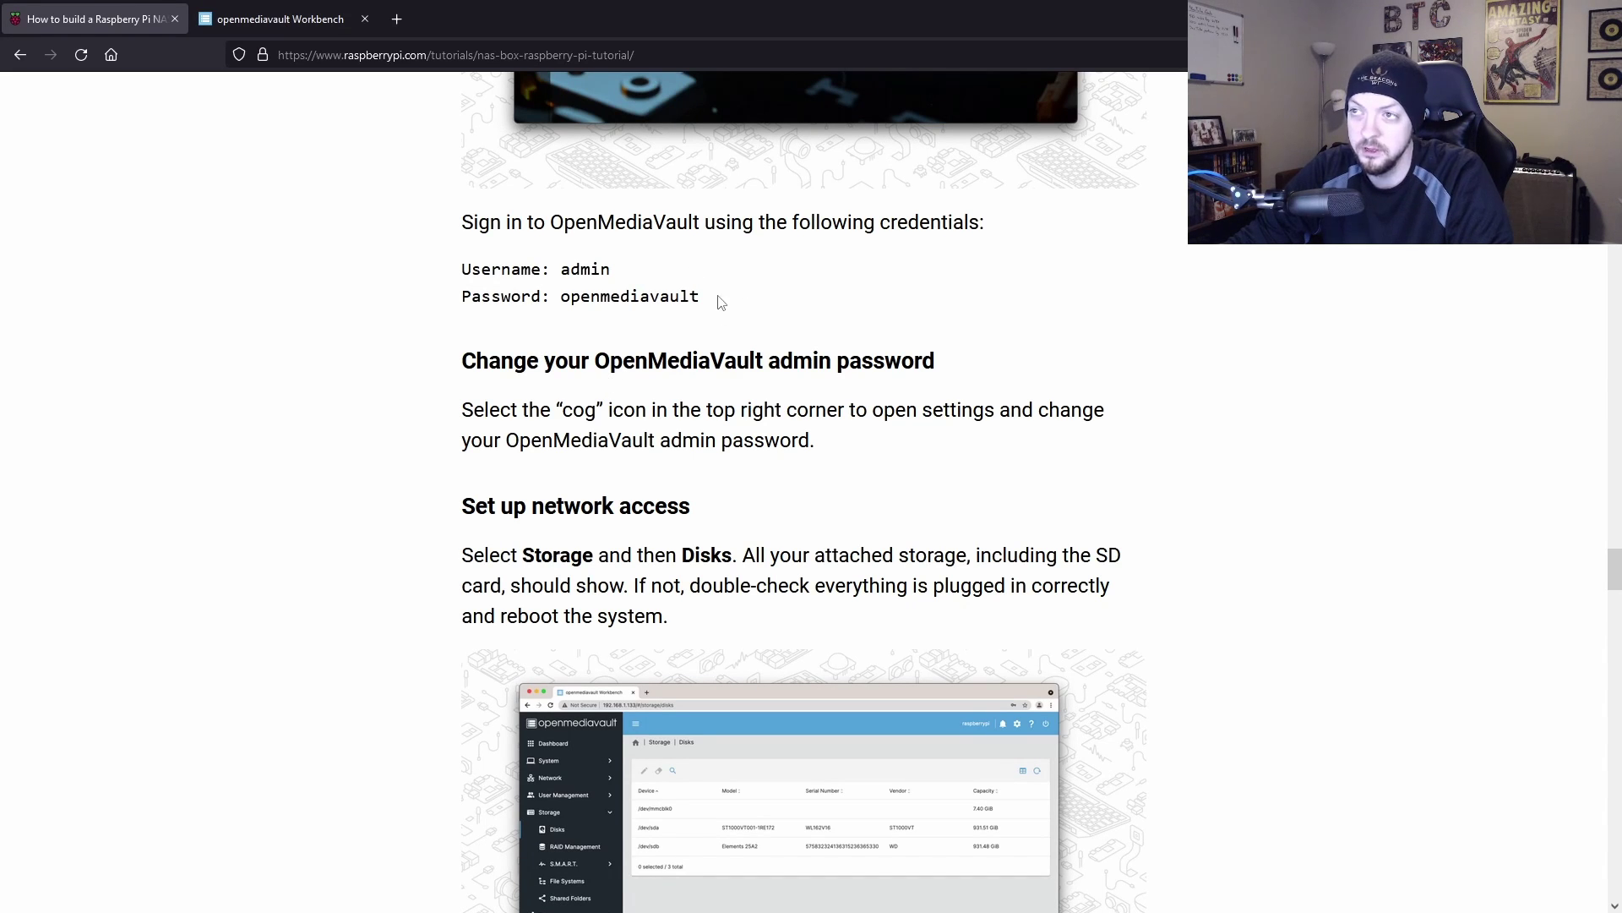
key("ctrl+Tab")
left_click(1521, 99)
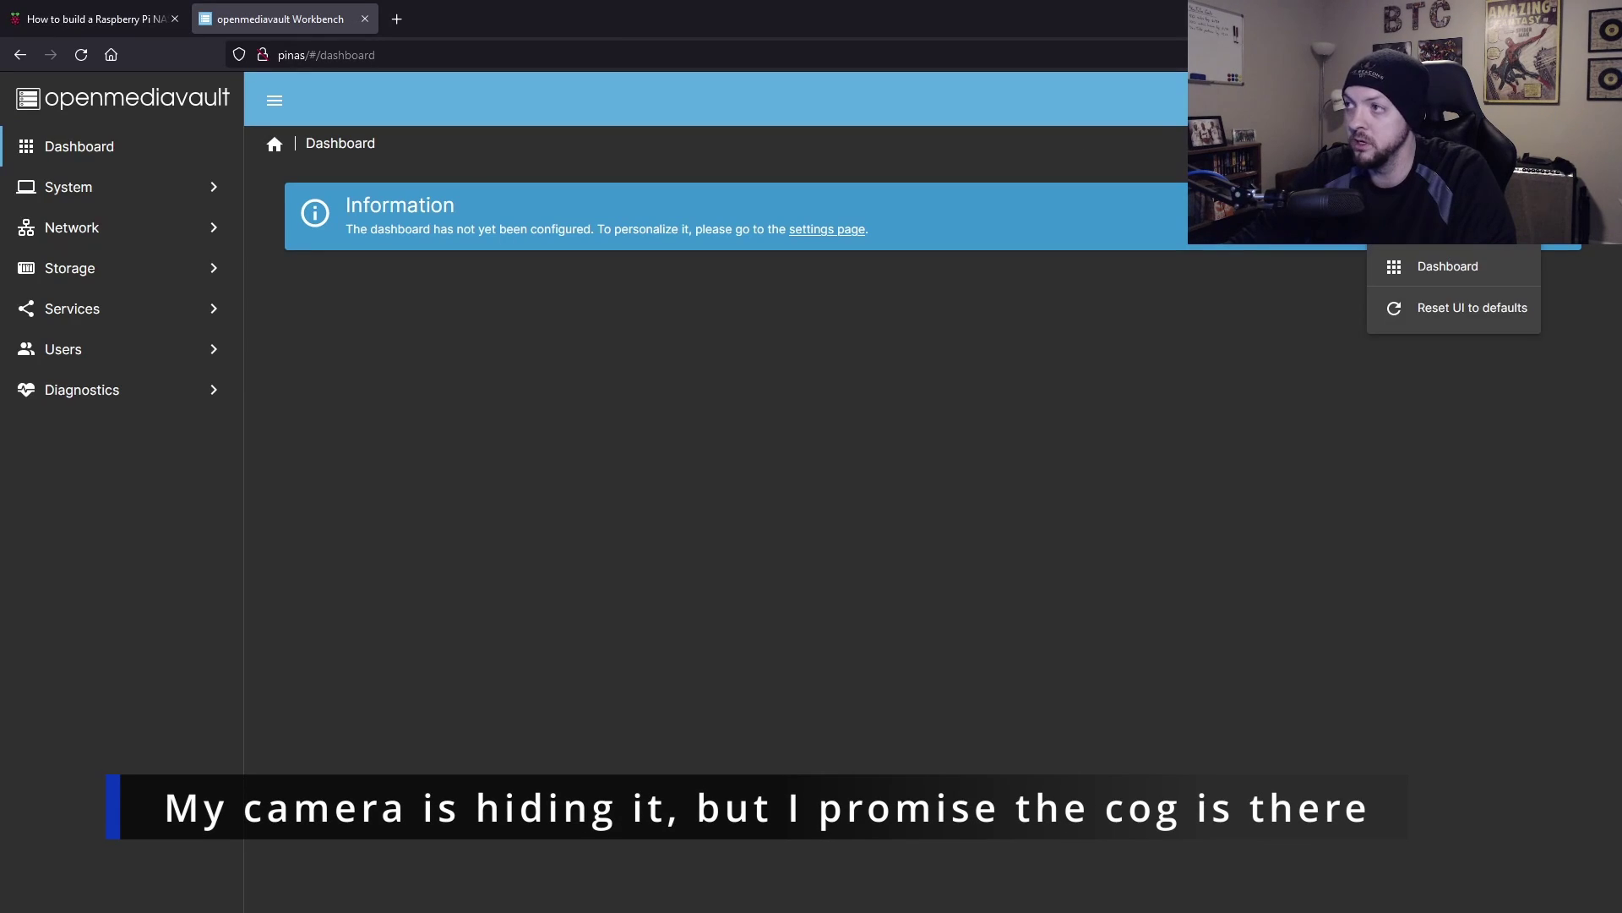
left_click(1453, 183)
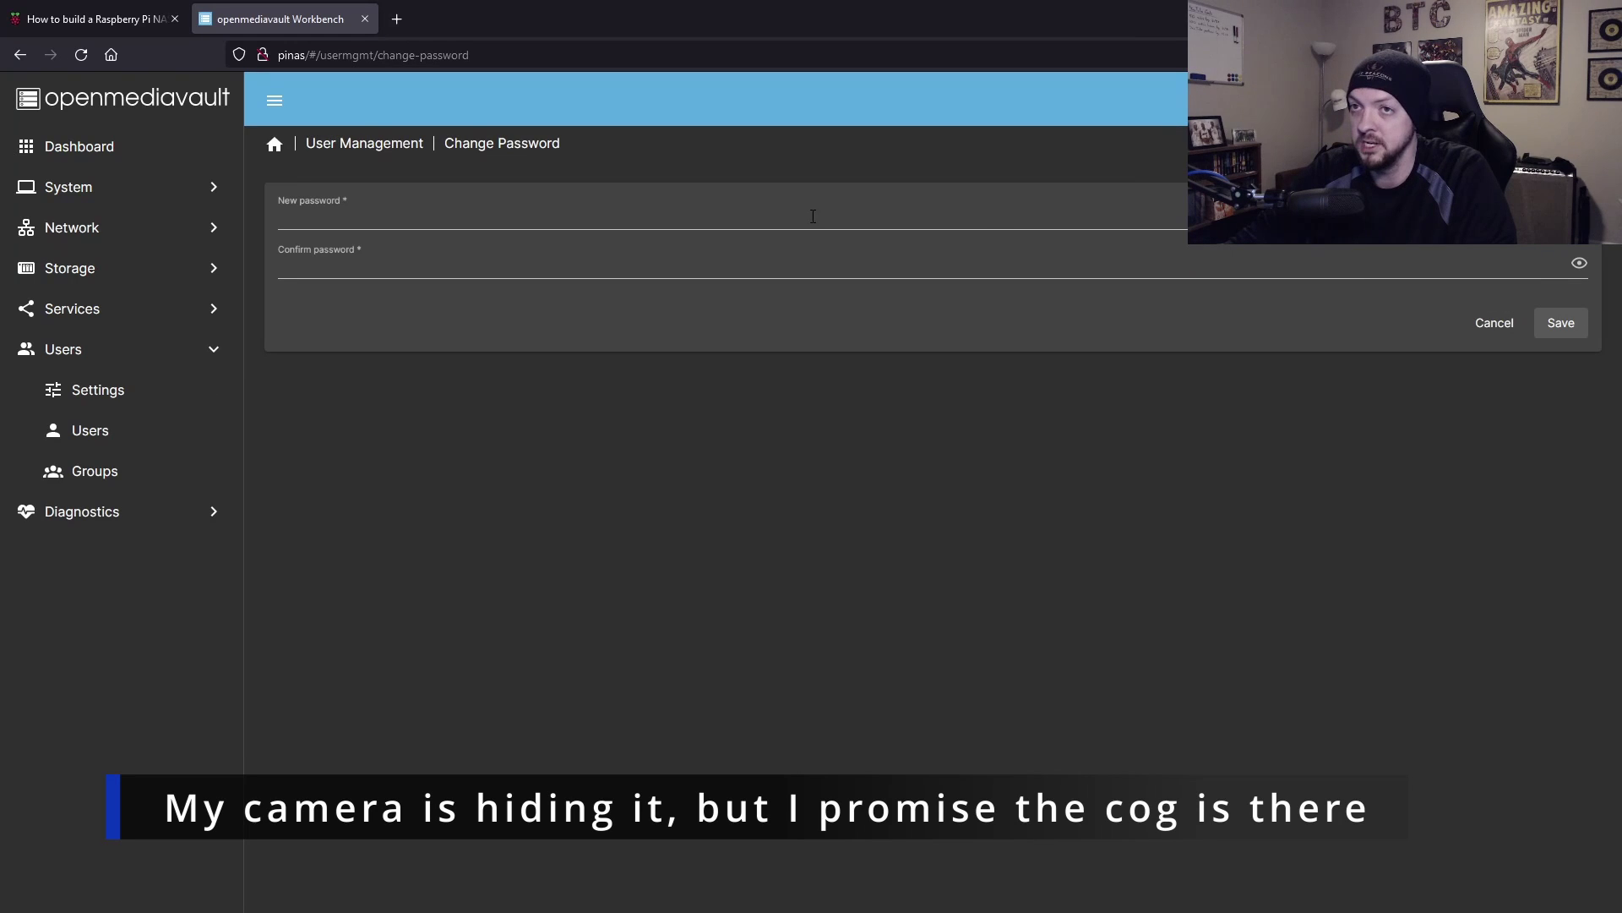
left_click(391, 306)
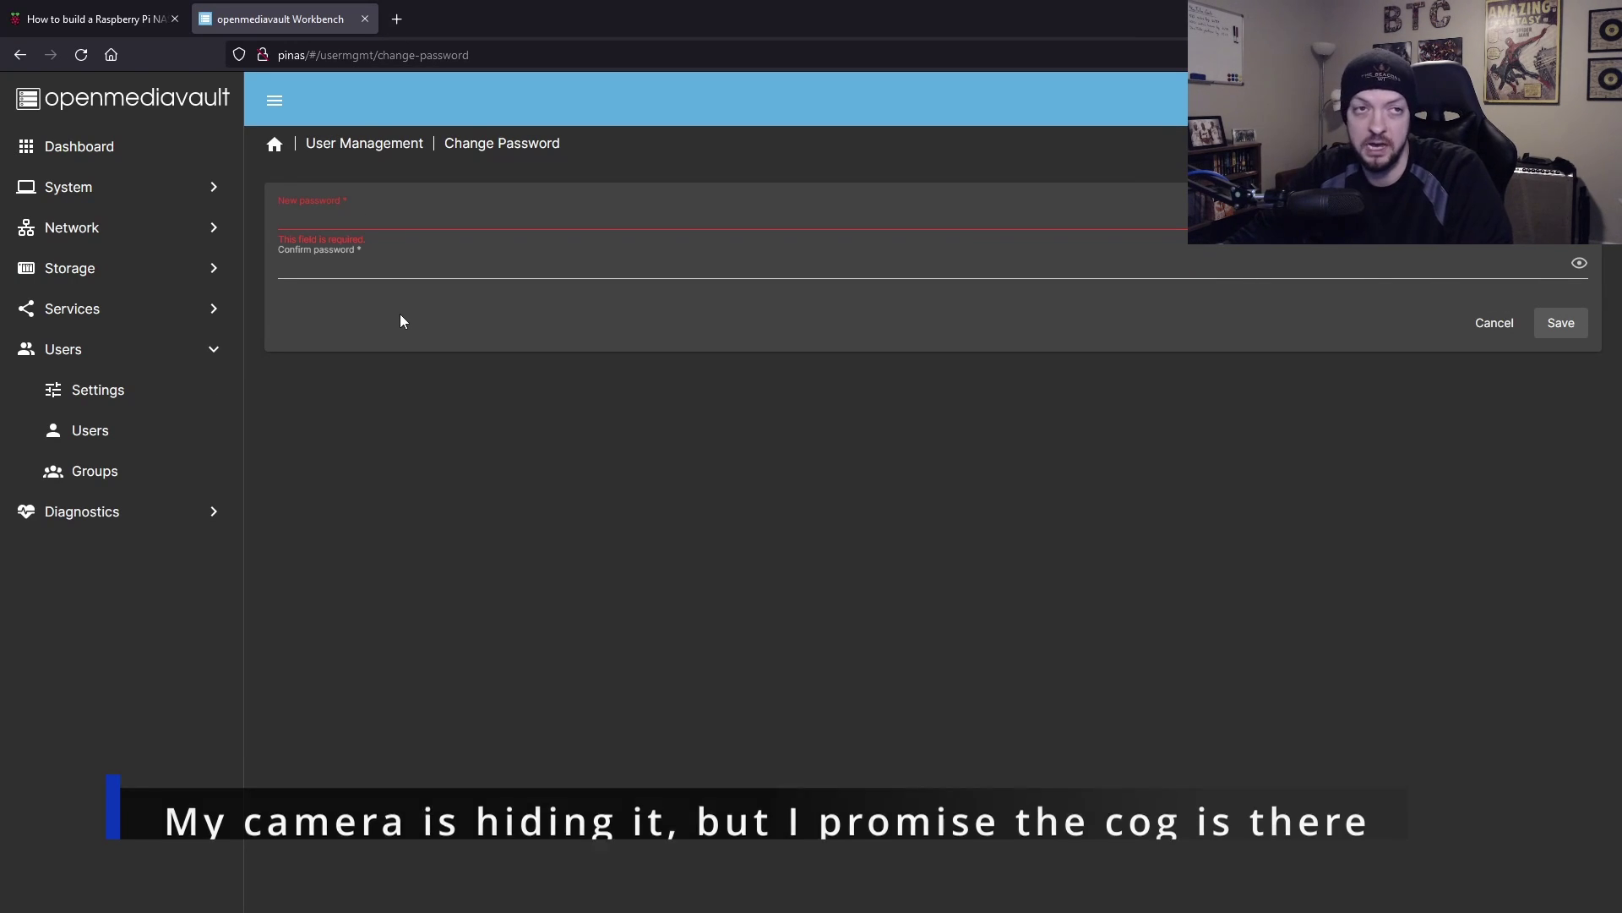
key("ctrl+Tab")
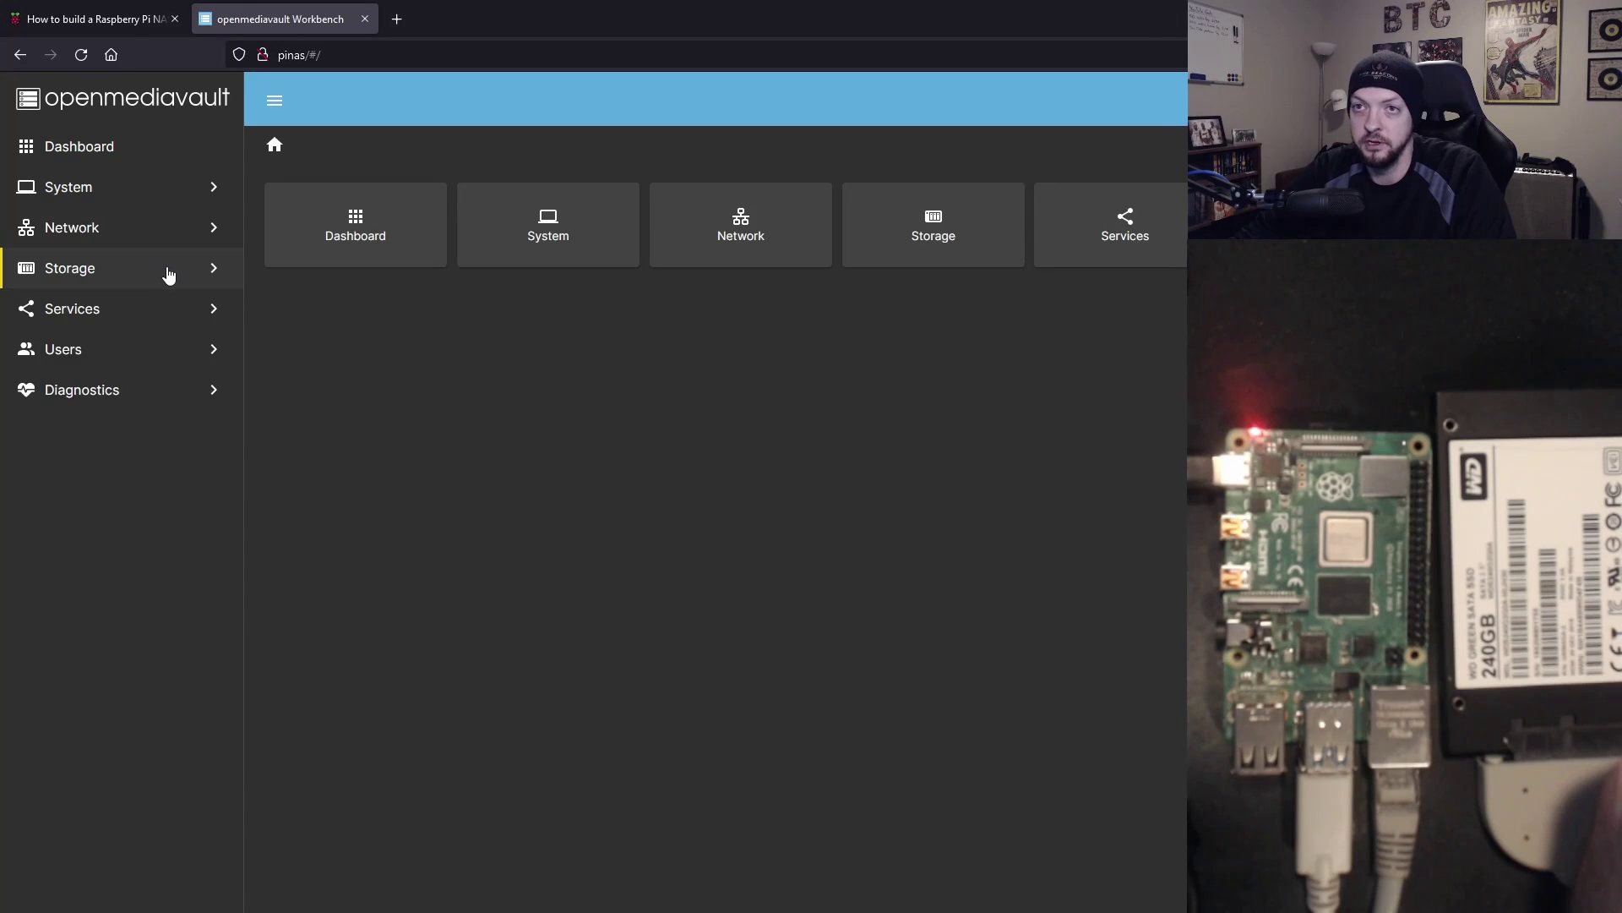
Show the Storage > Disks list with /dev/mmcblk0 and the WDC SSD /dev/sda
left_click(166, 271)
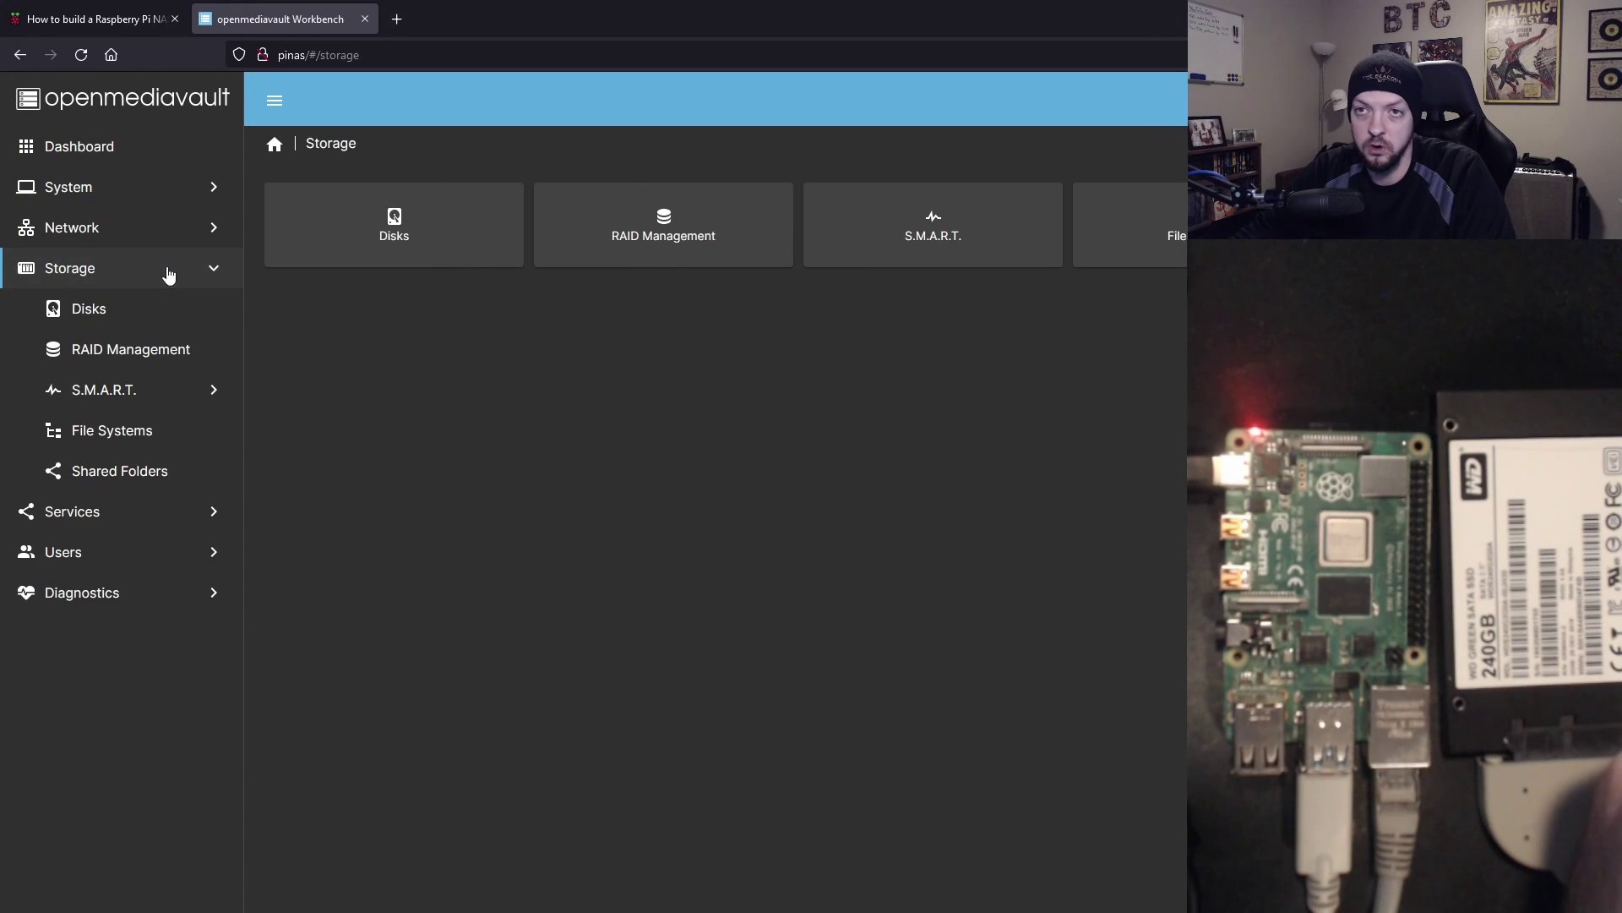
left_click(95, 315)
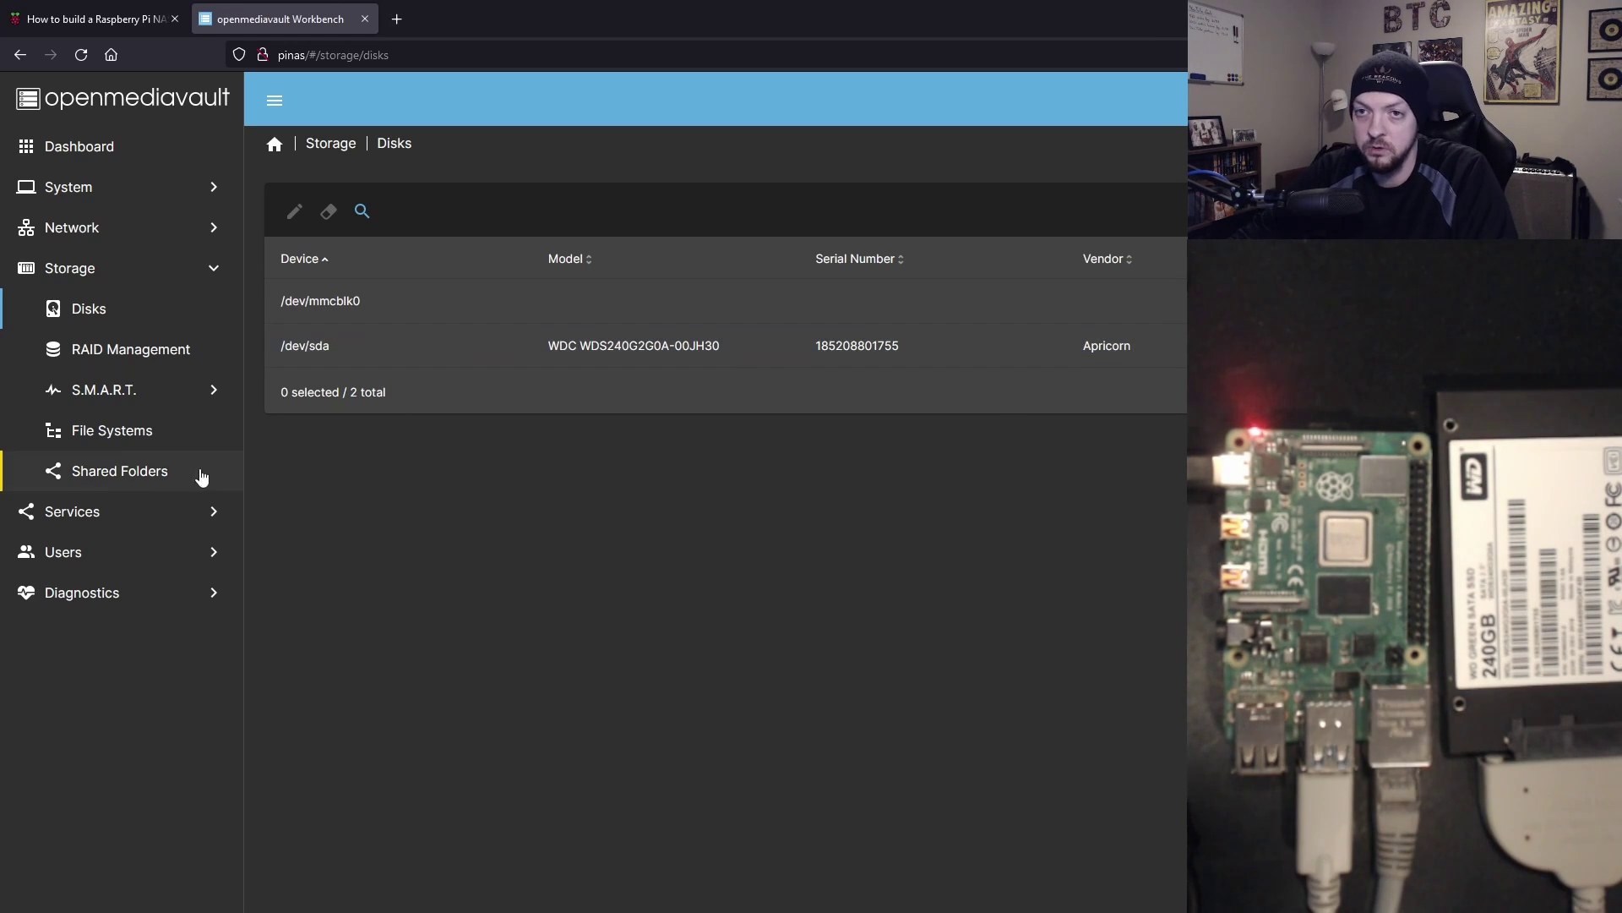
Create an EXT4 file system on the 240 GB SSD
left_click(135, 434)
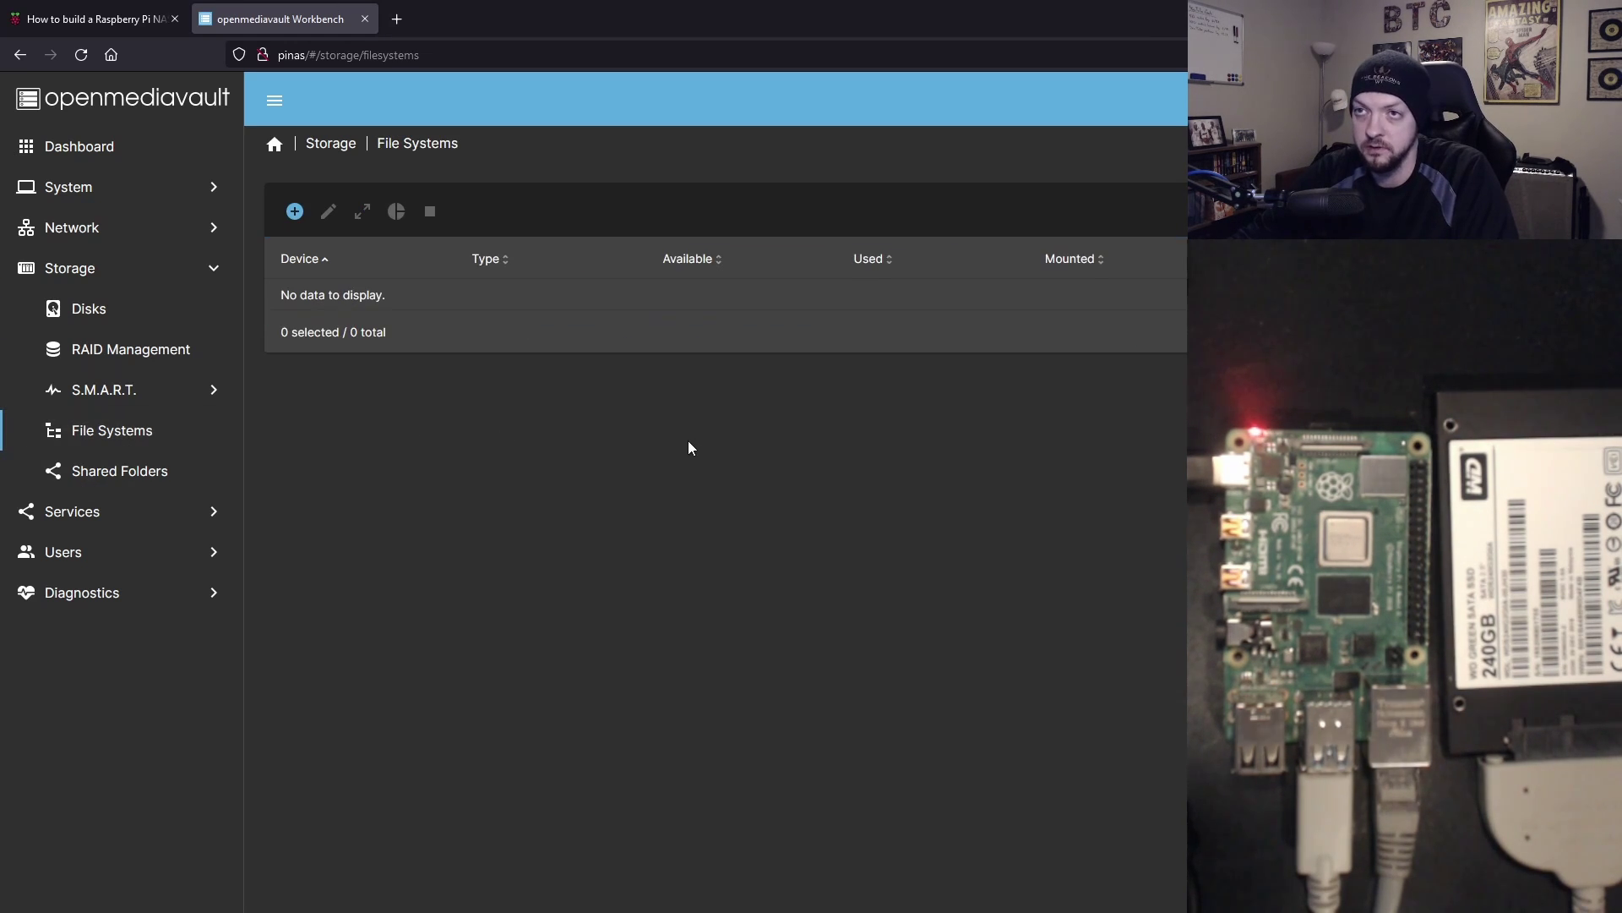
left_click(295, 212)
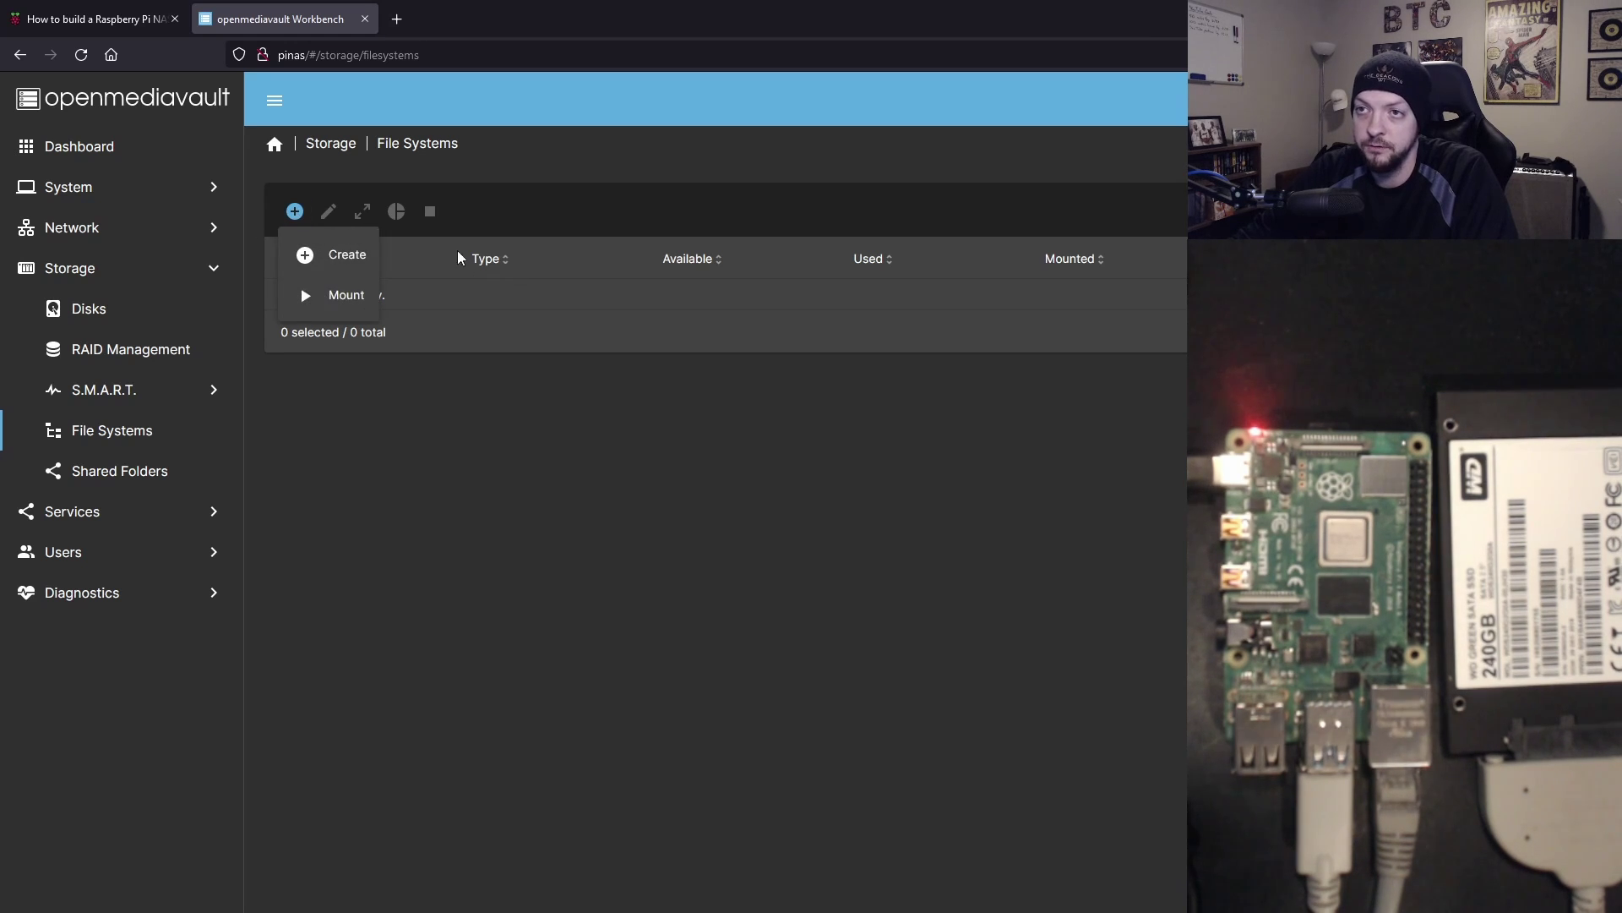
left_click(347, 254)
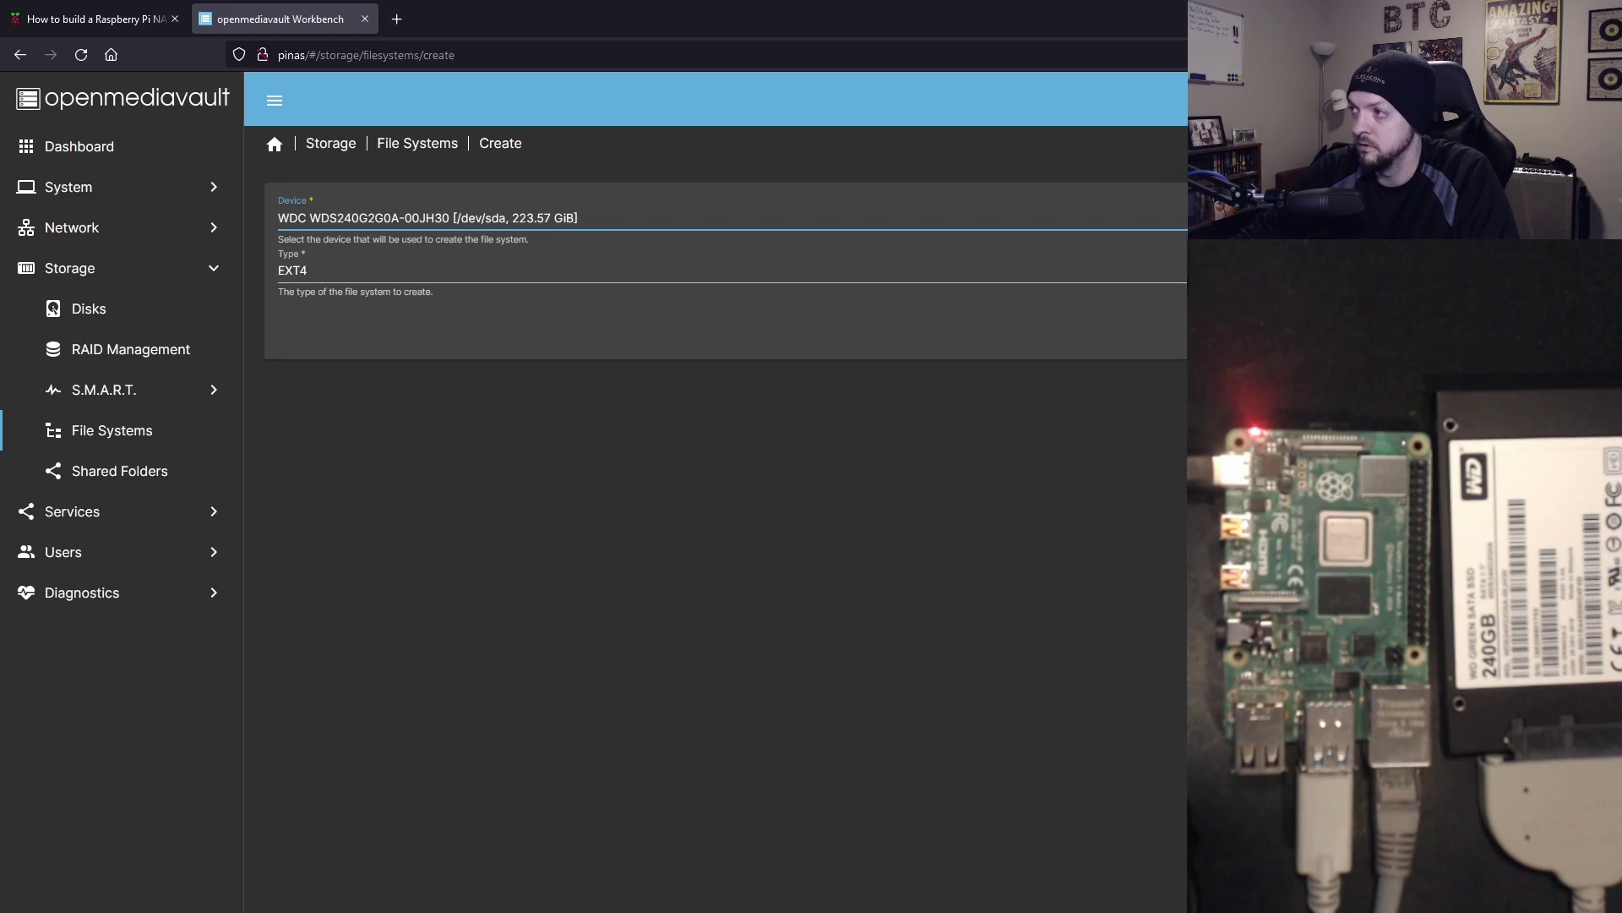
left_click(1267, 334)
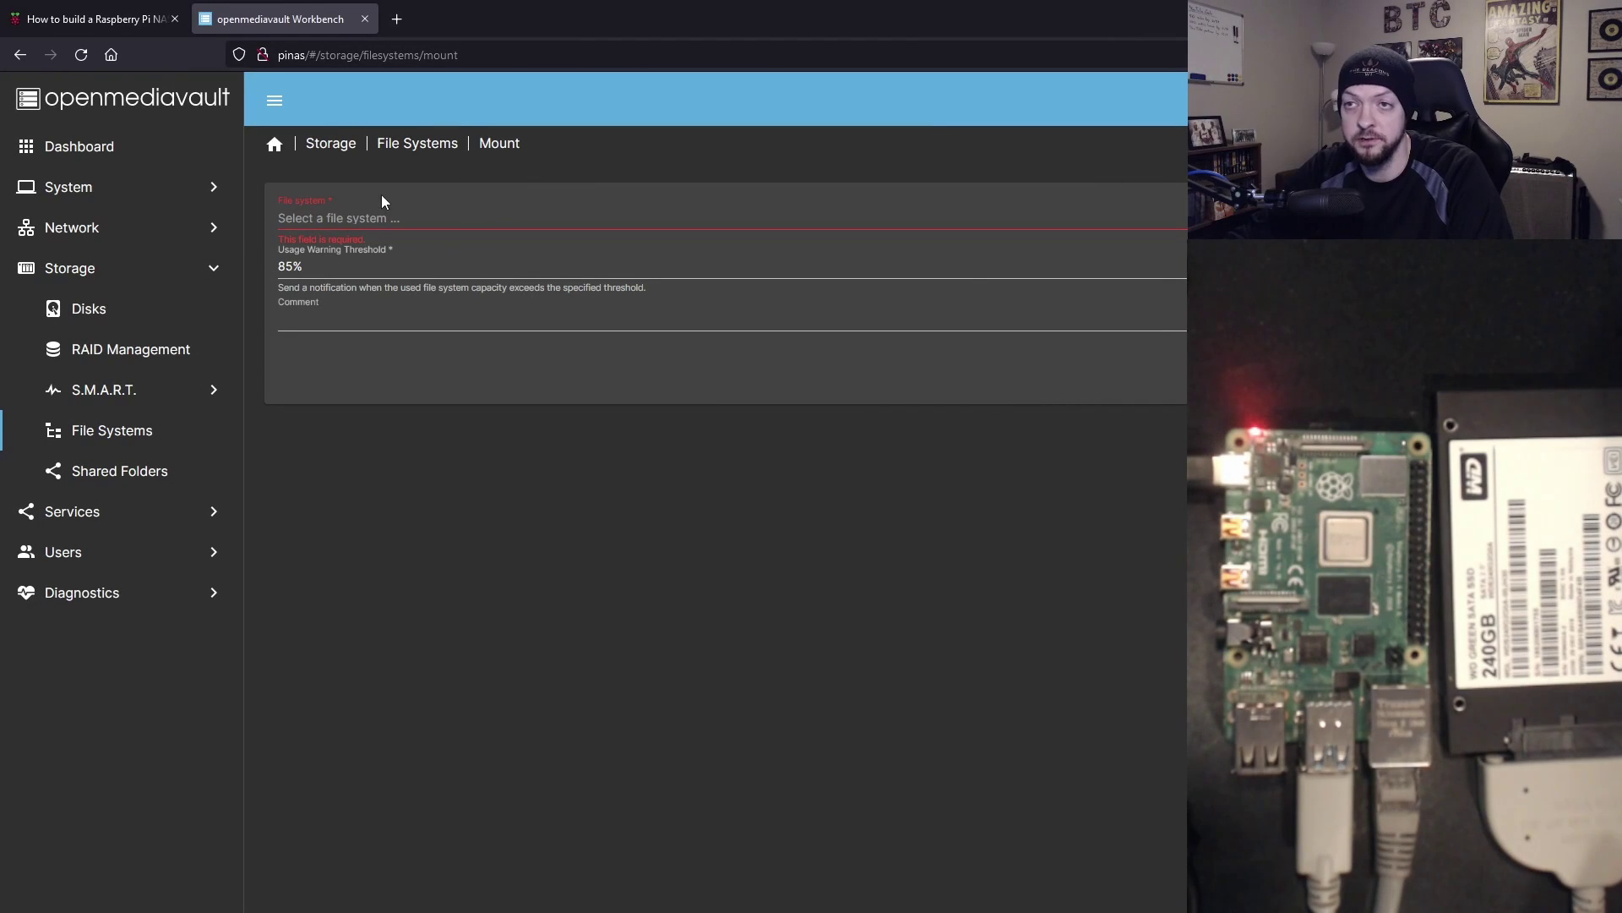
Mount the new /dev/sda1 file system and confirm it
left_click(387, 226)
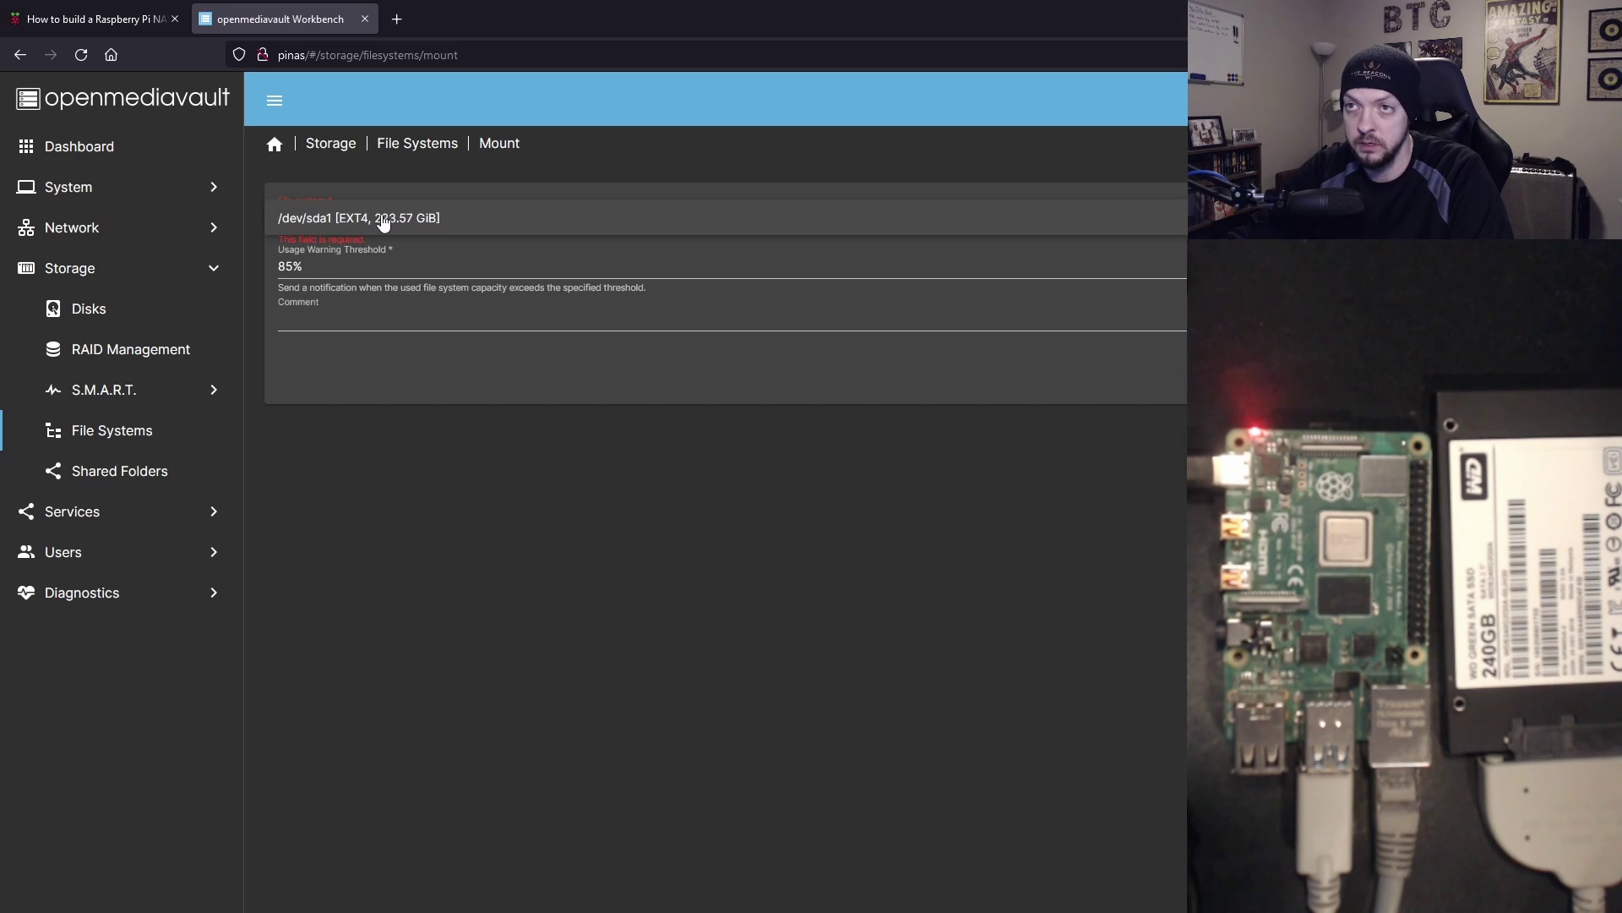
left_click(385, 221)
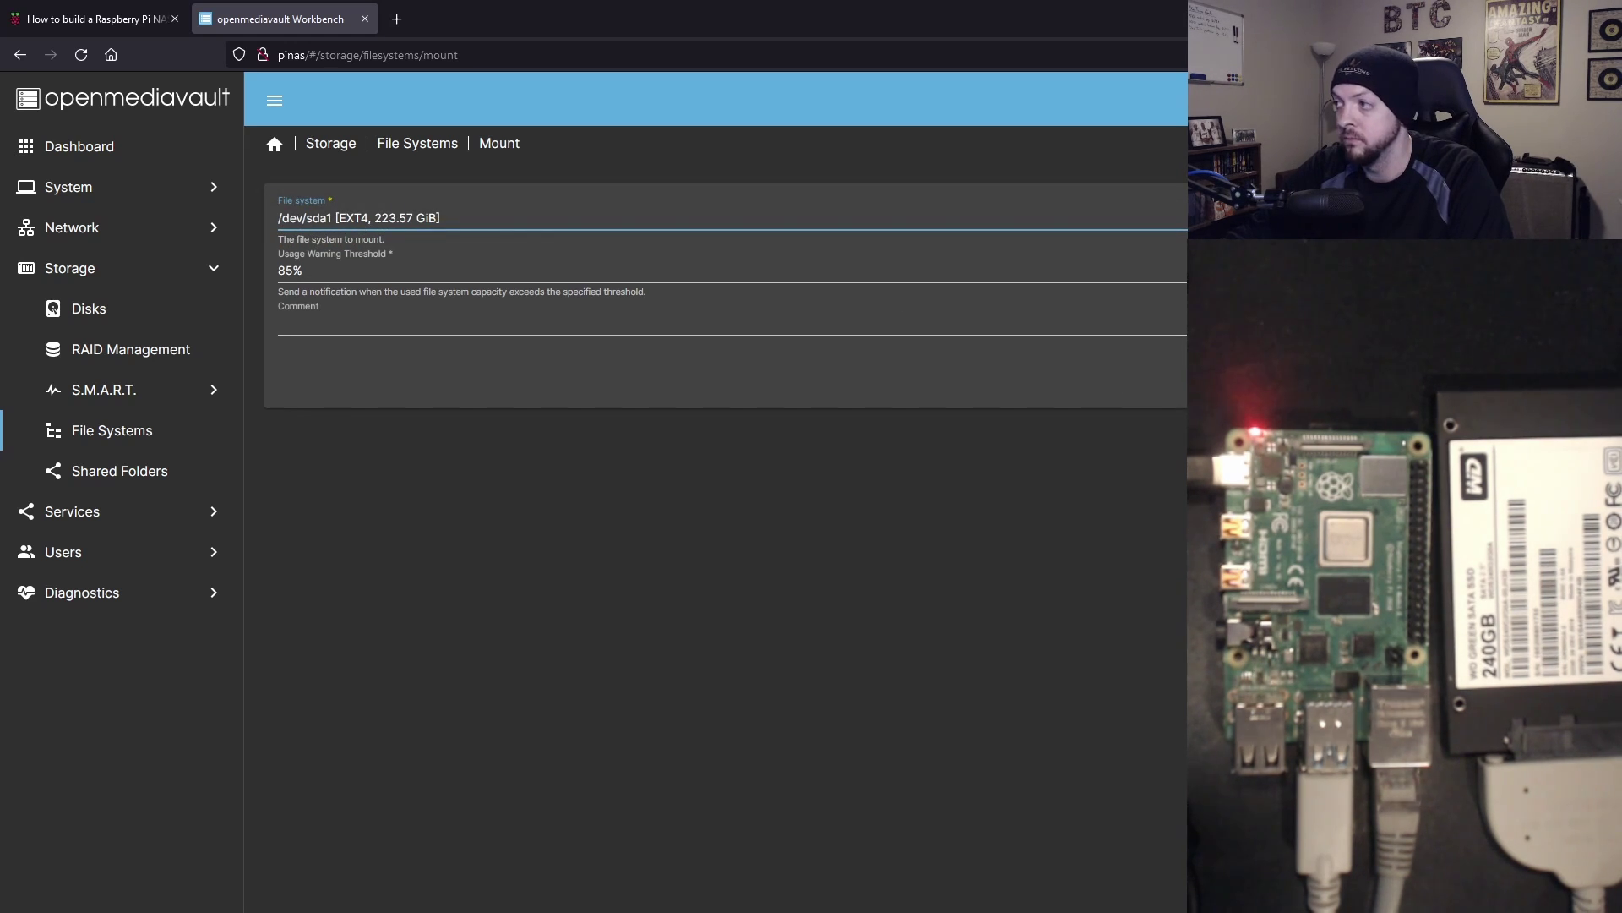
key("Return")
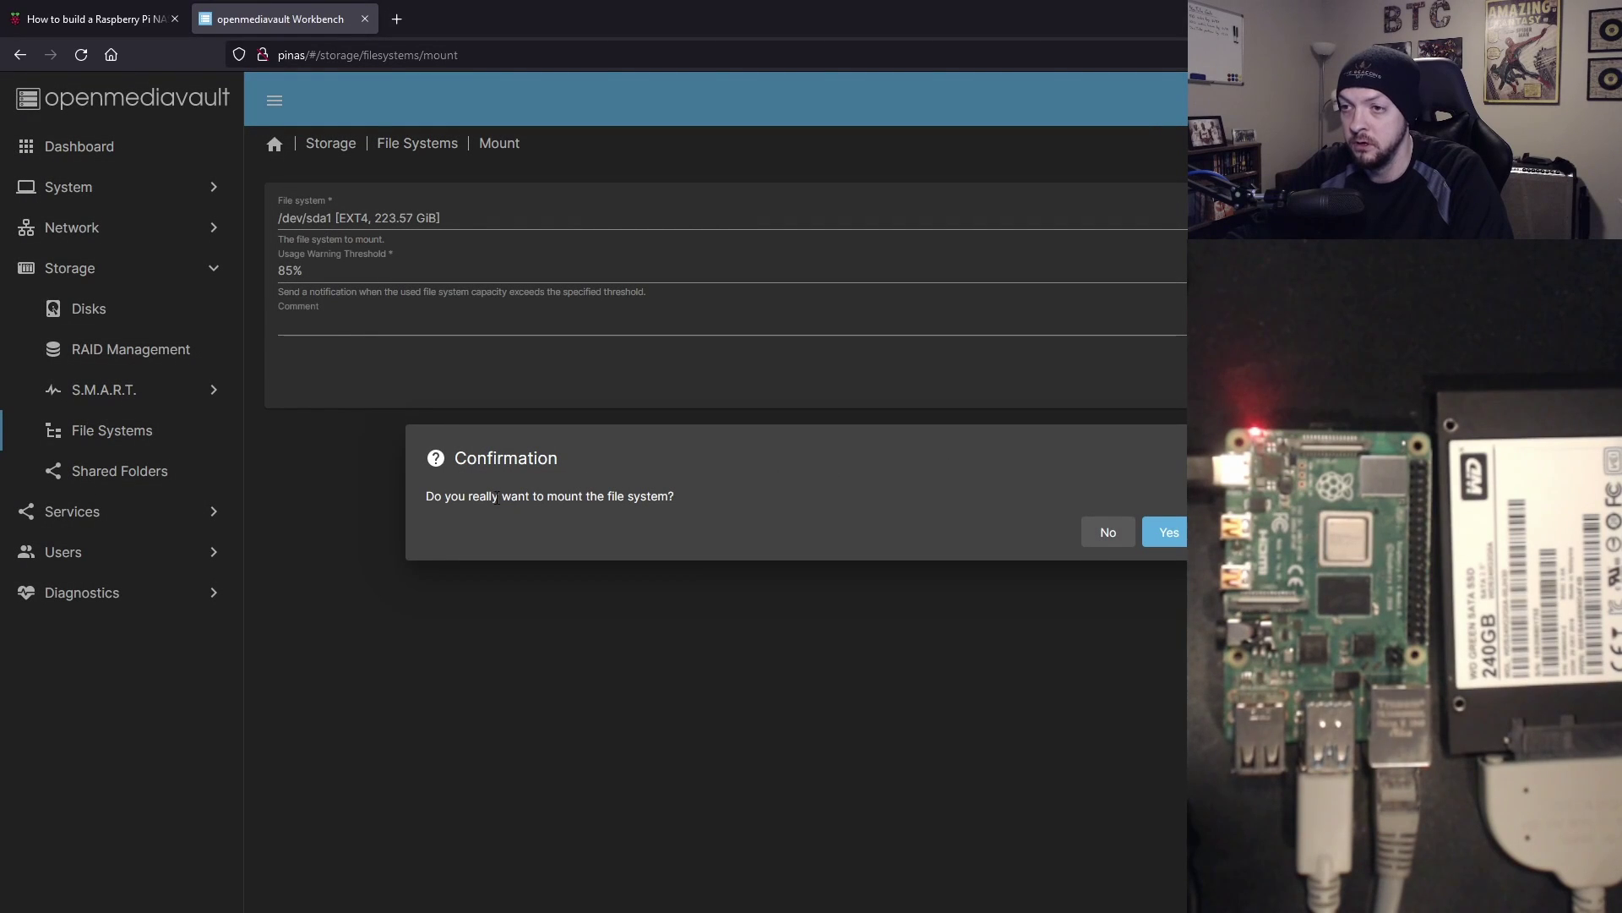
left_click(1171, 537)
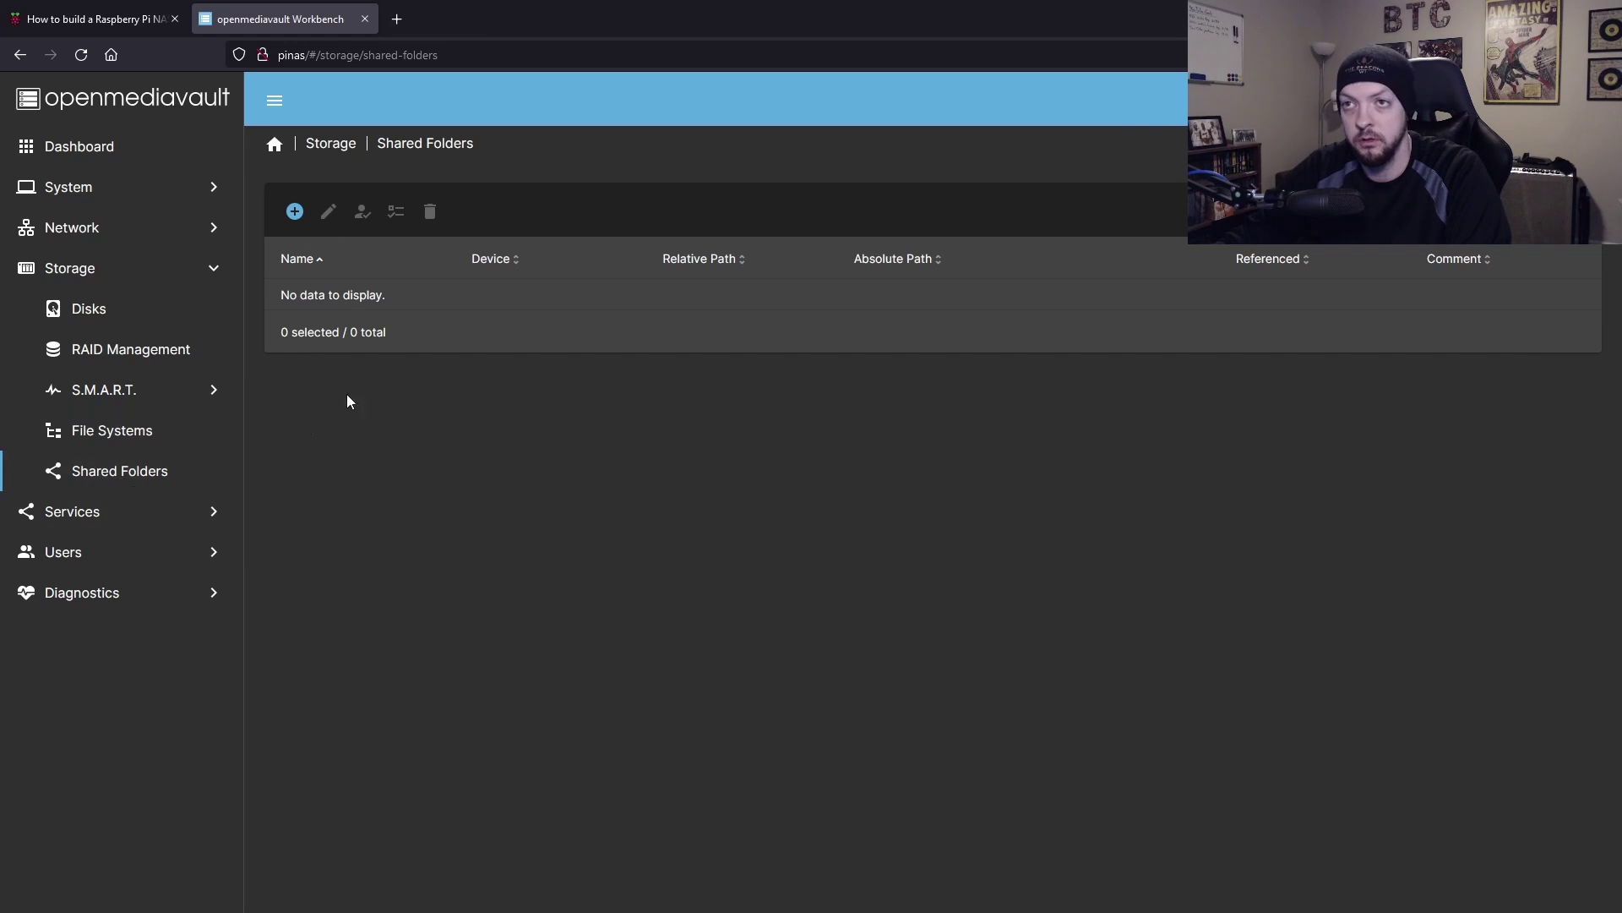
Add a shared folder named PiNAS on /dev/sda1 with relative path PiNAS/ and save it
left_click(294, 211)
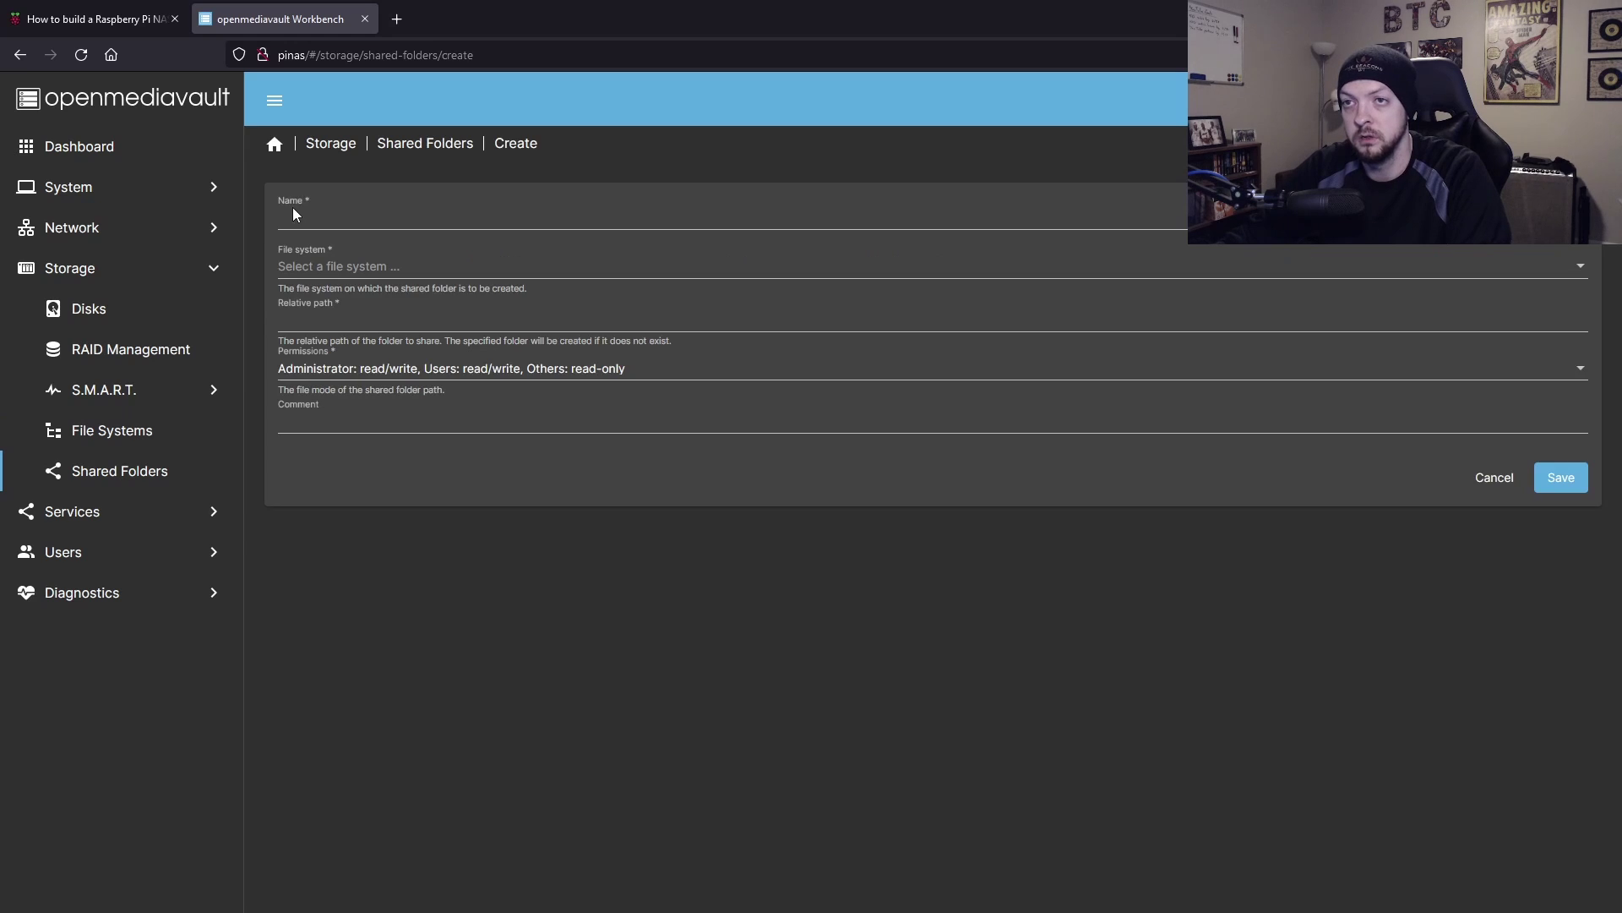
left_click(376, 224)
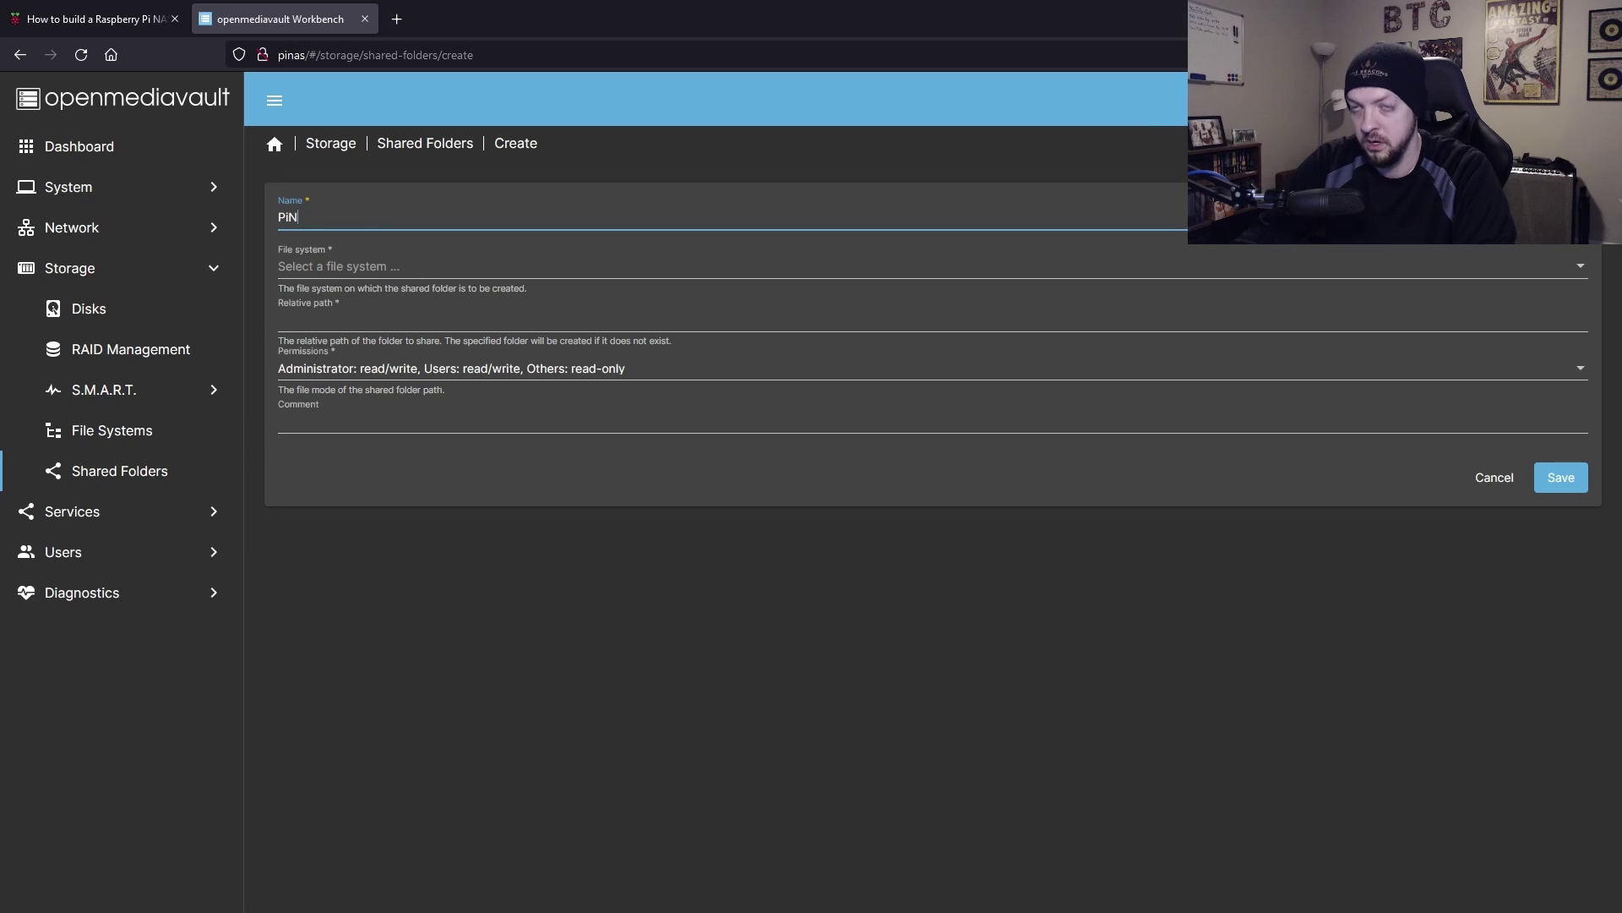
left_click(469, 272)
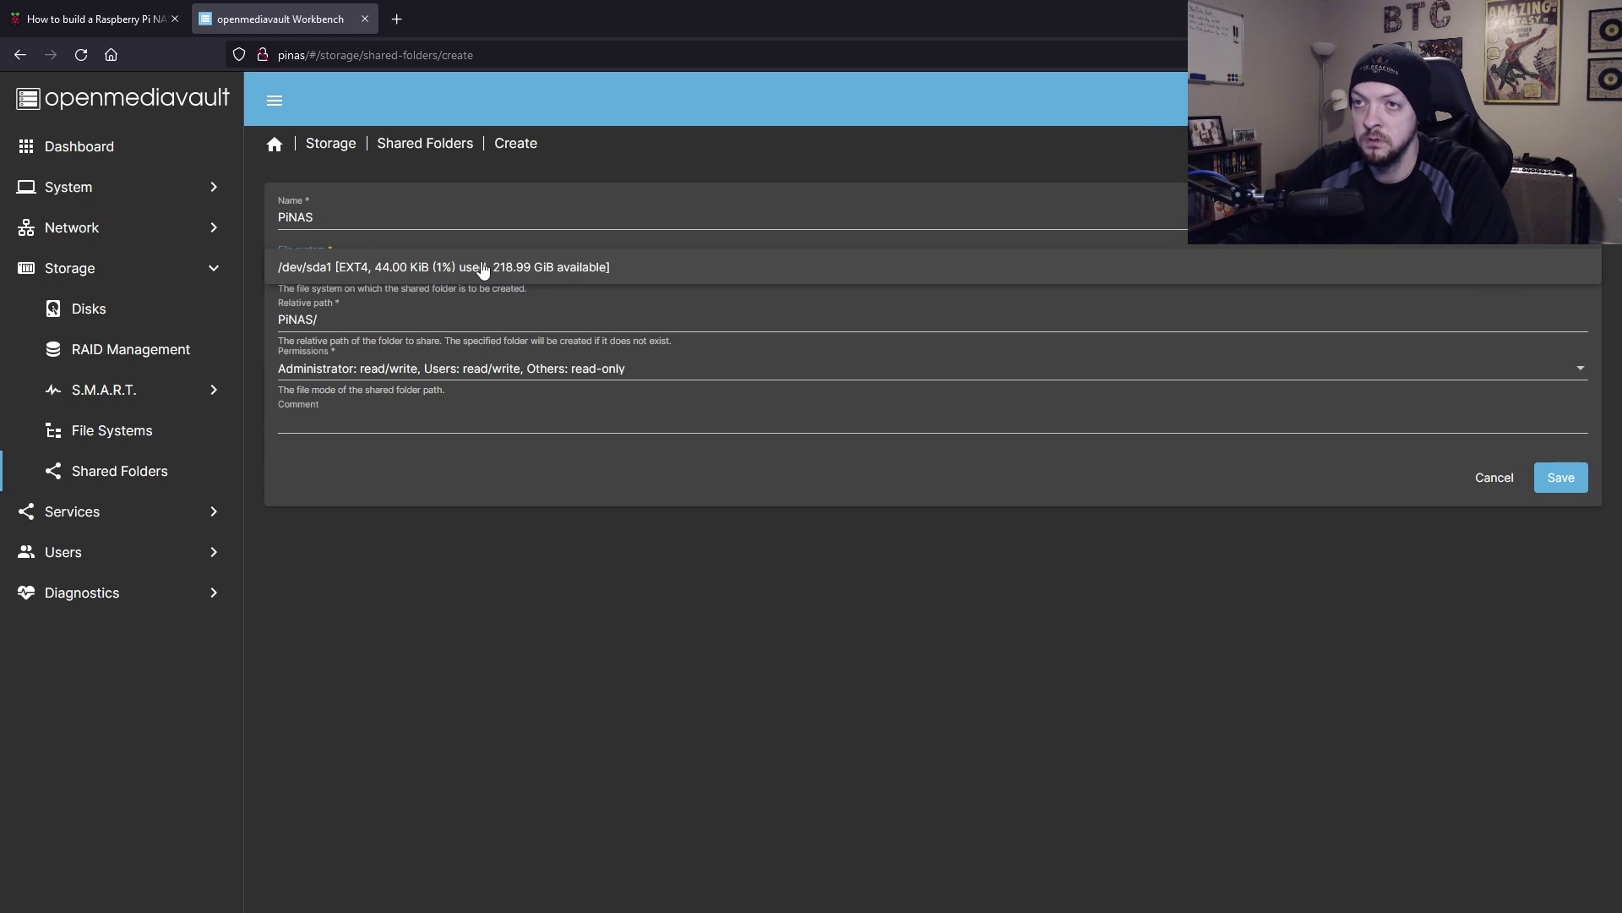
left_click(484, 269)
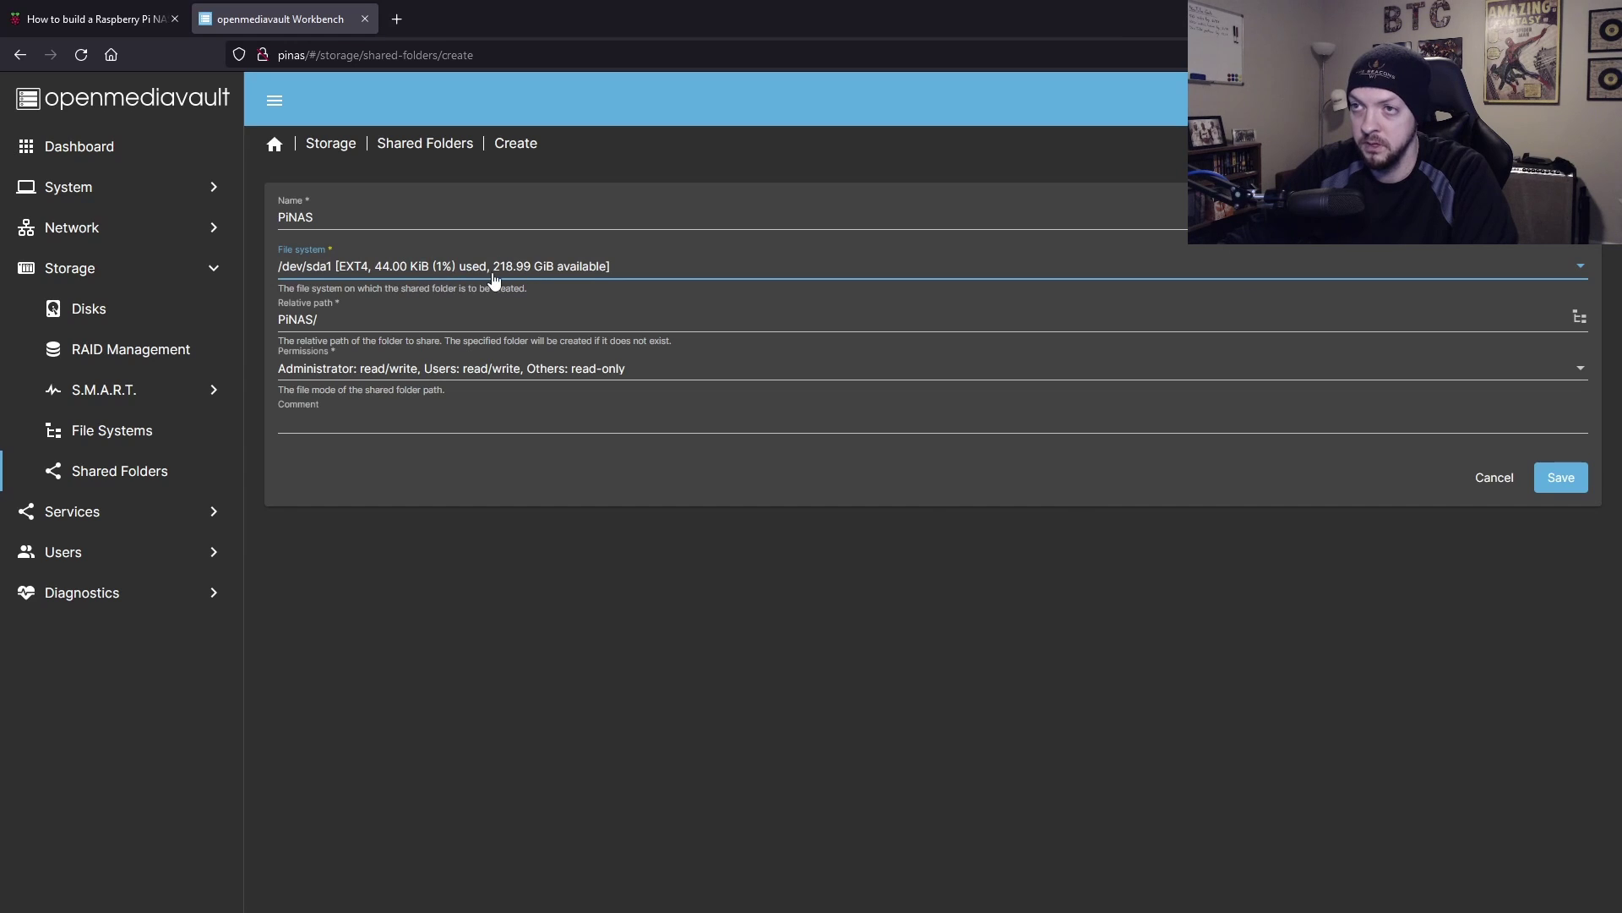
left_click(1564, 486)
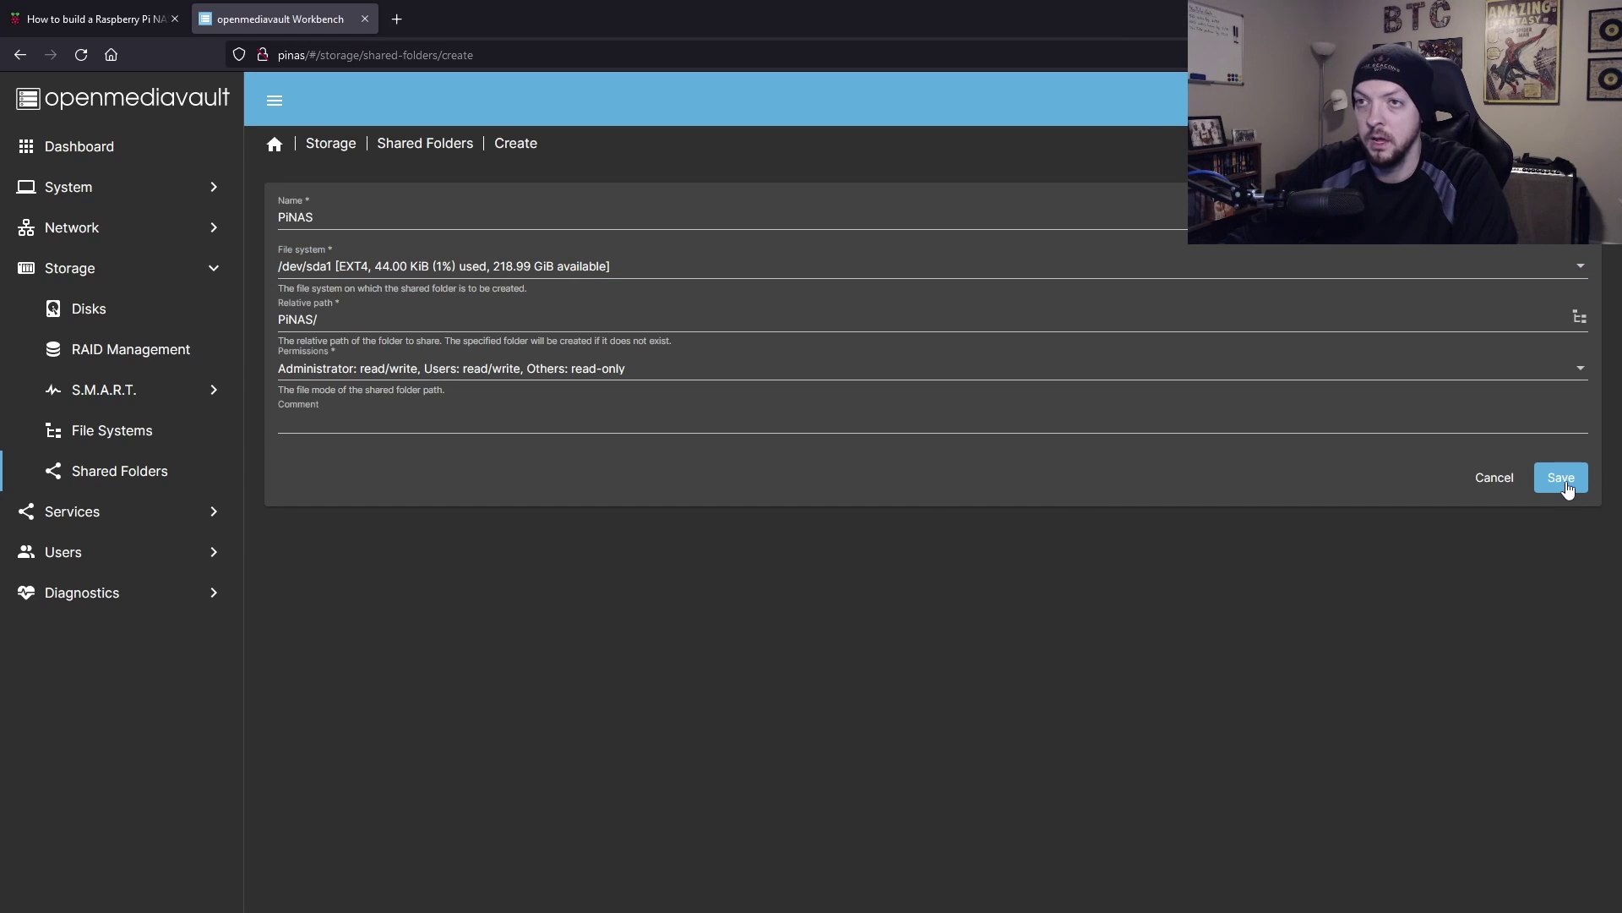
left_click(1561, 479)
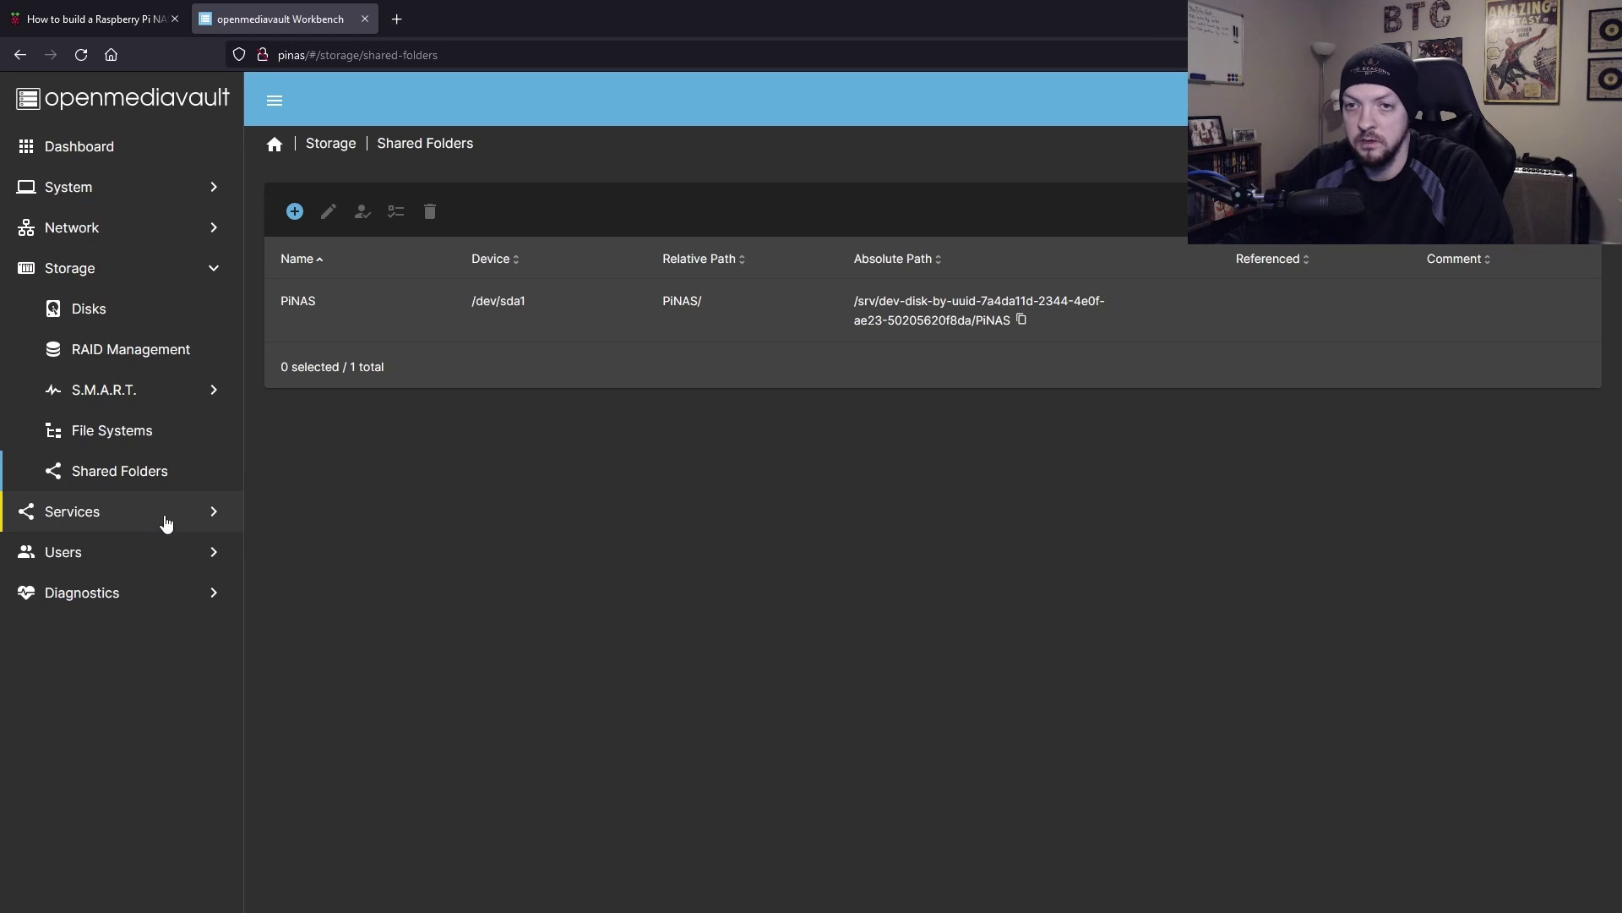
Enable the SMB/CIFS service in its settings and save
left_click(216, 526)
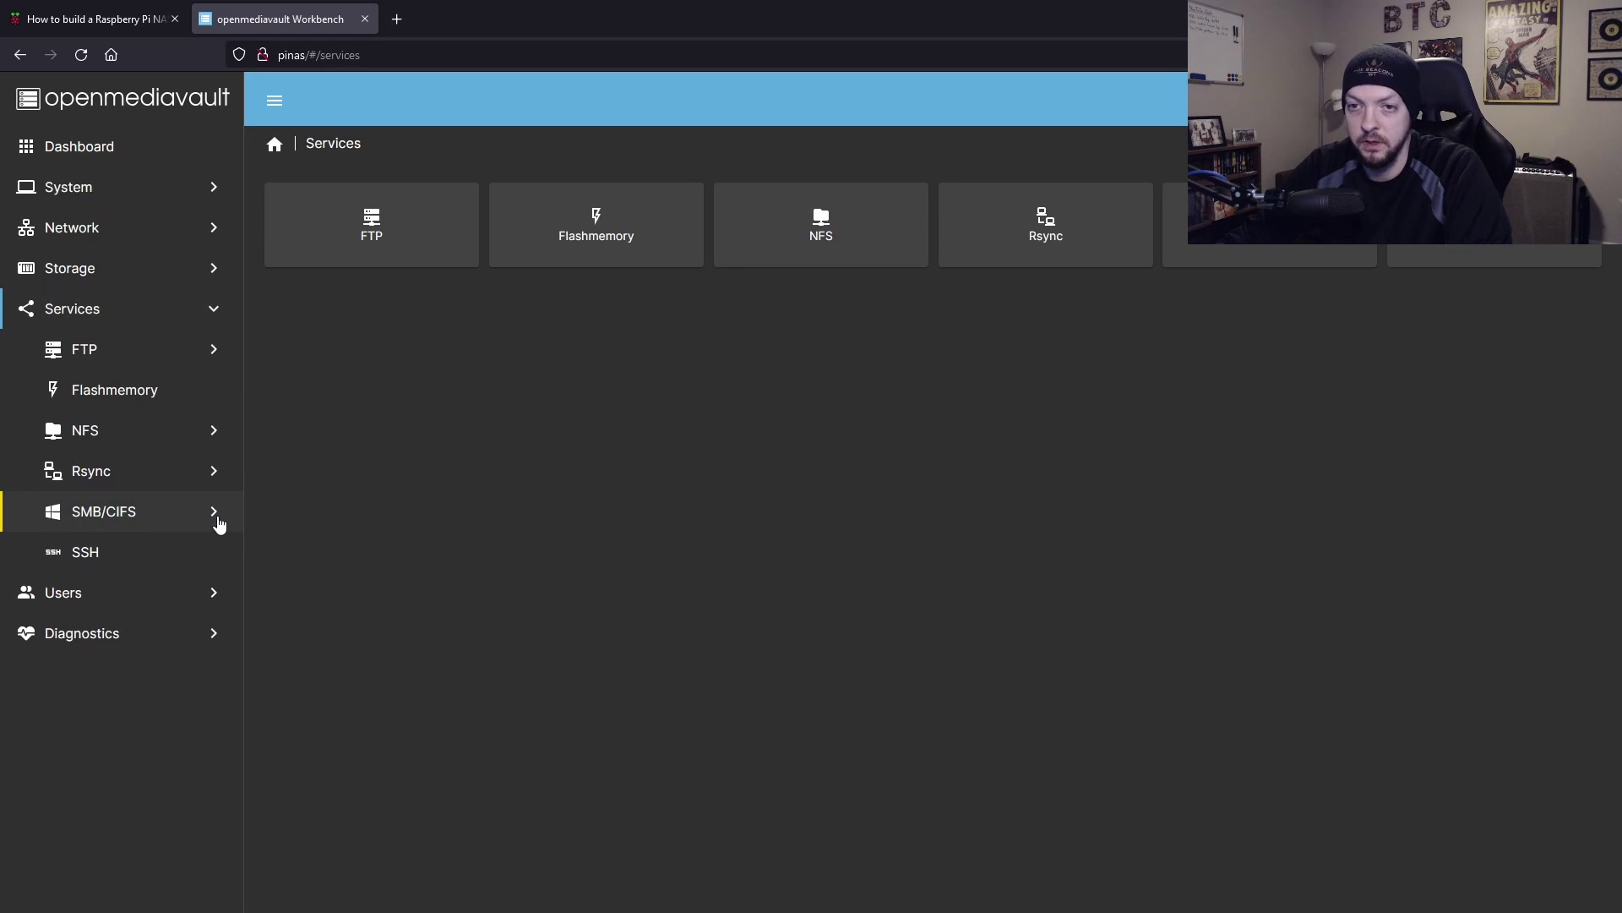
left_click(214, 524)
left_click(178, 539)
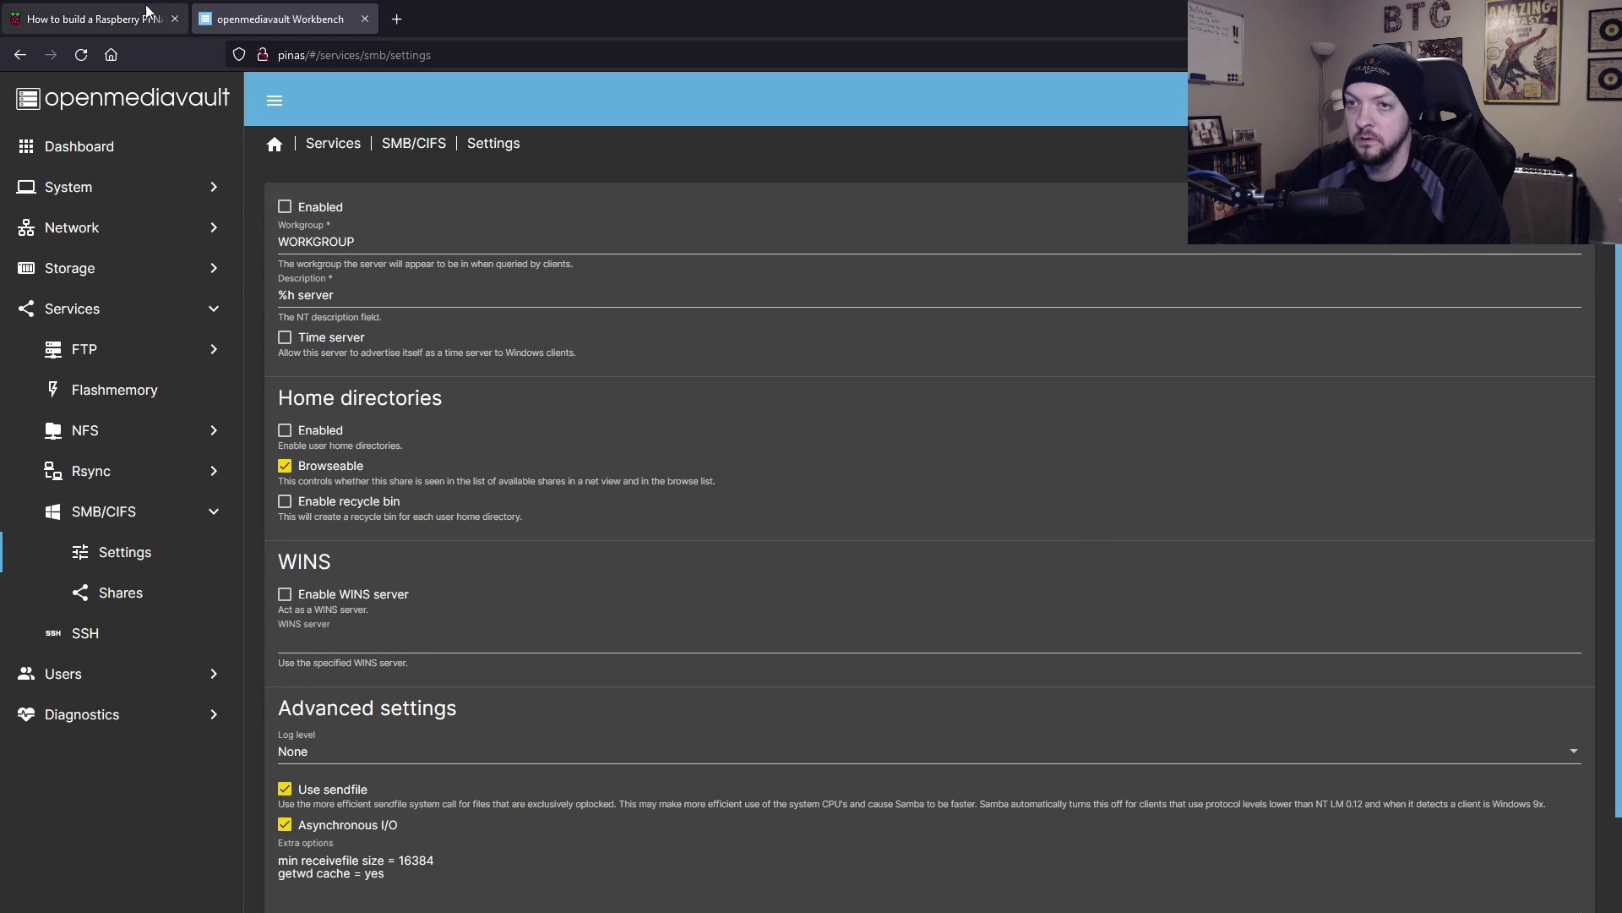
left_click(285, 207)
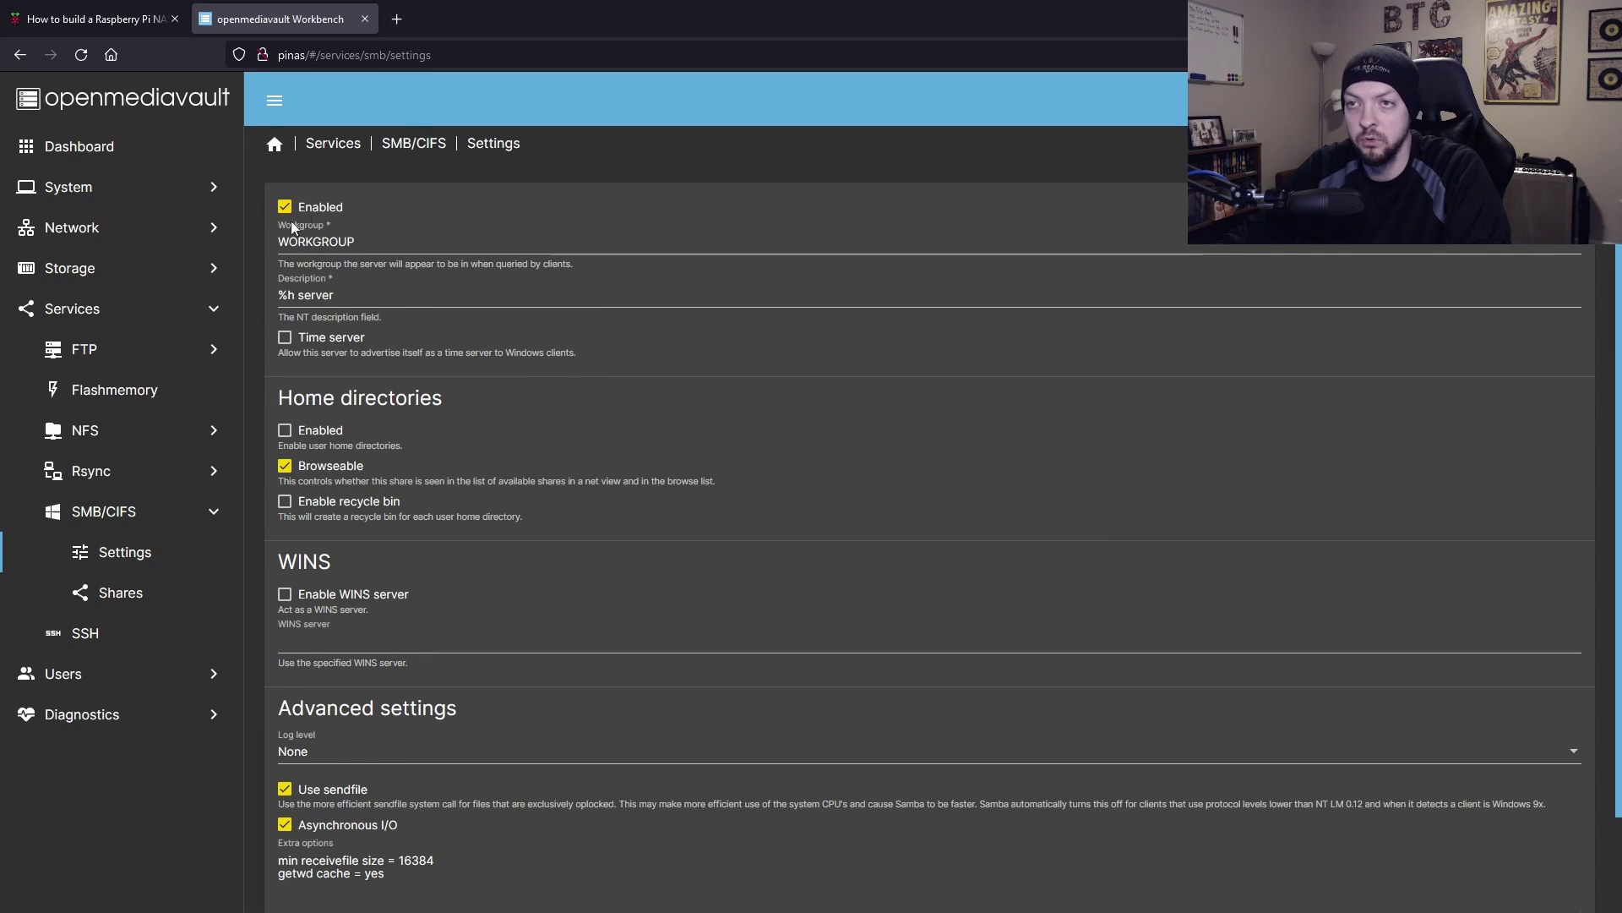
scroll(287, 221, "down", 3)
left_click(1552, 863)
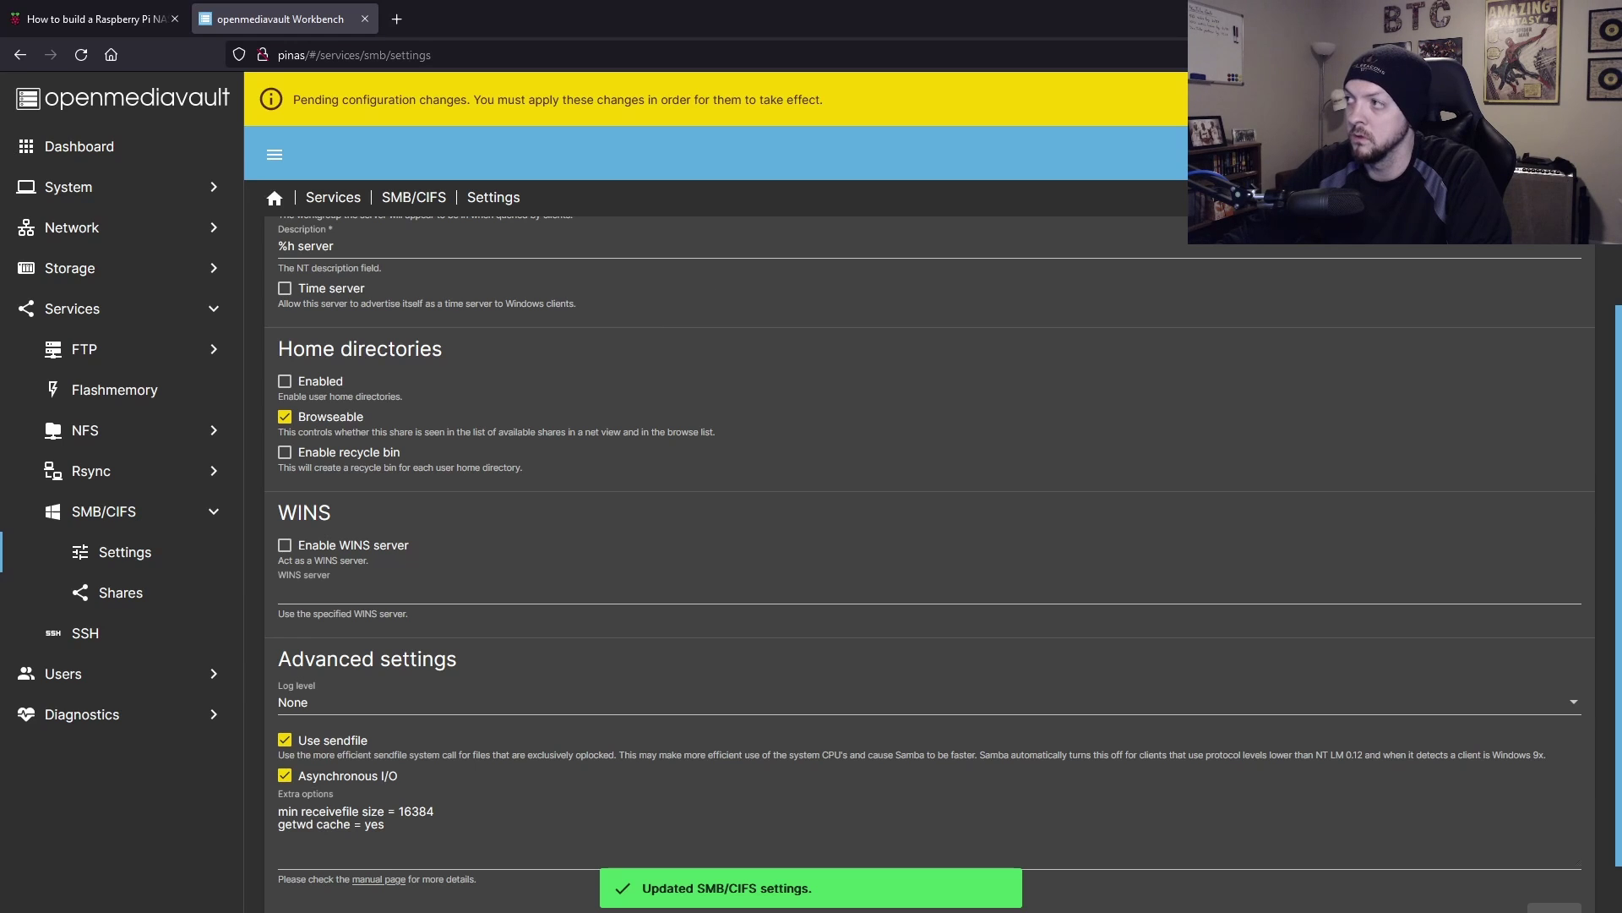
Apply the pending configuration changes and view the empty SMB/CIFS Shares list
left_click(1548, 99)
left_click(433, 532)
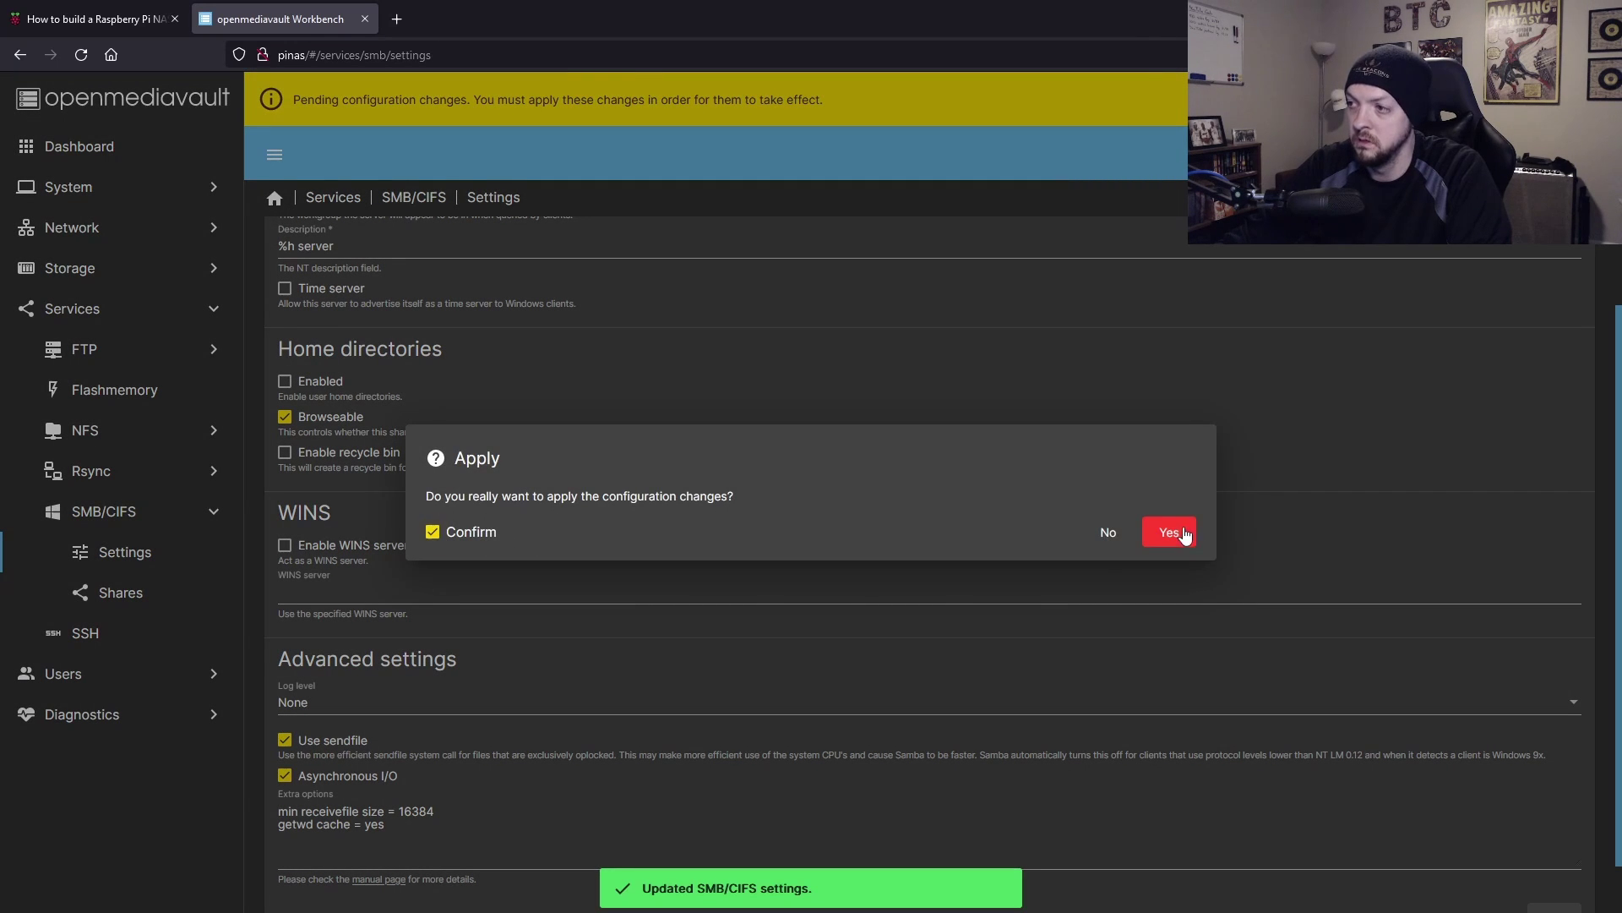
left_click(1184, 533)
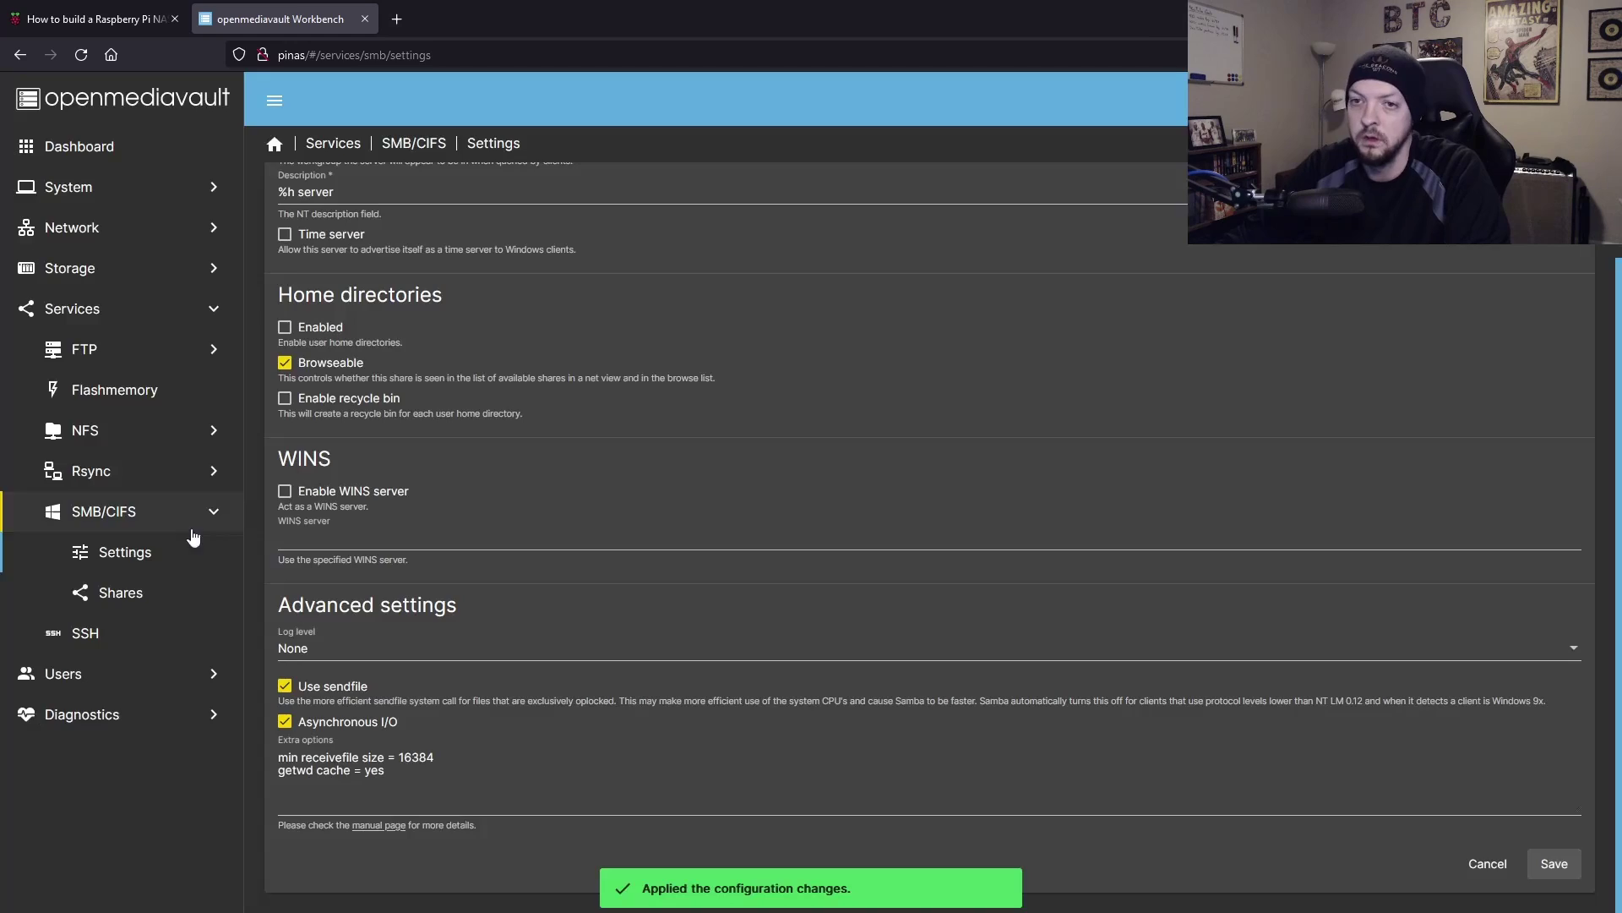
left_click(116, 603)
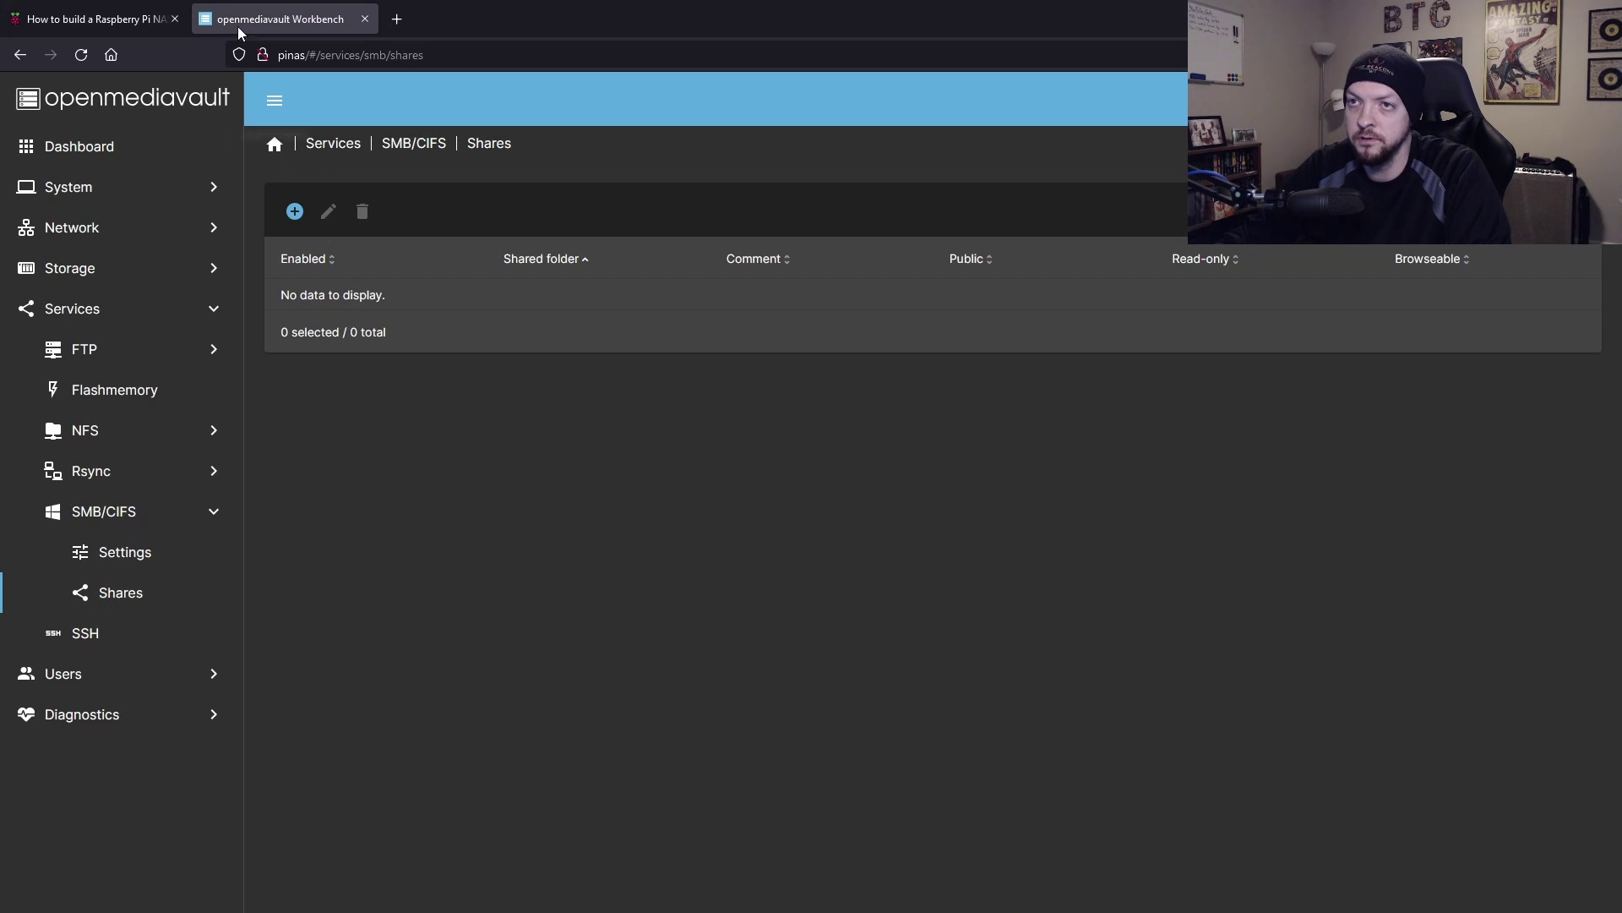
Add an SMB share for the PiNAS shared folder and save it
left_click(295, 212)
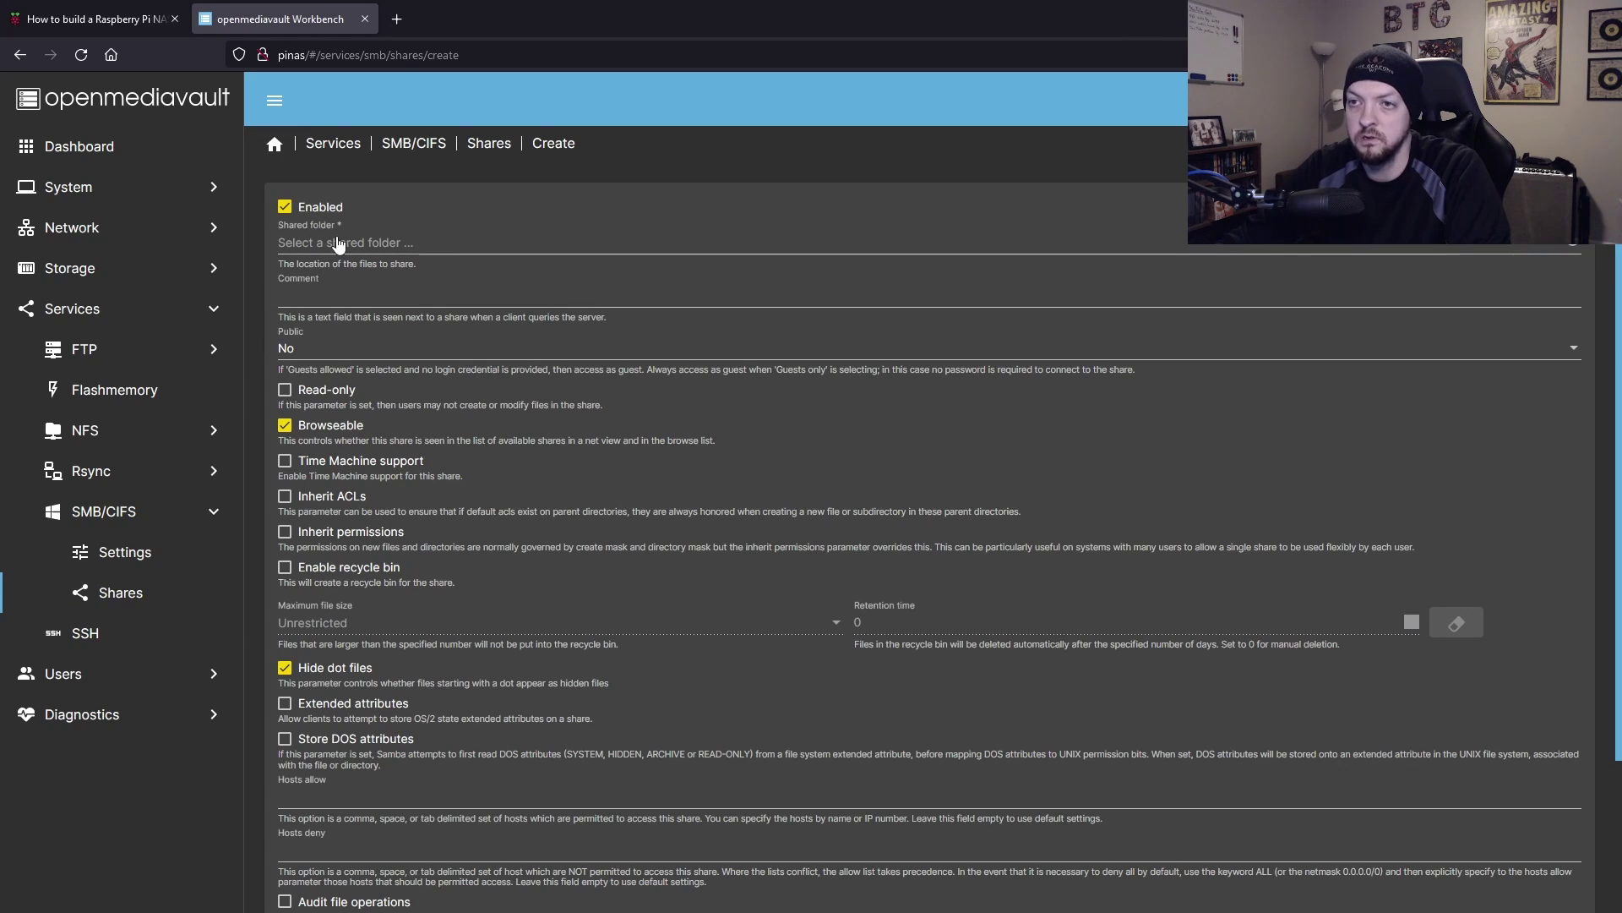
left_click(358, 245)
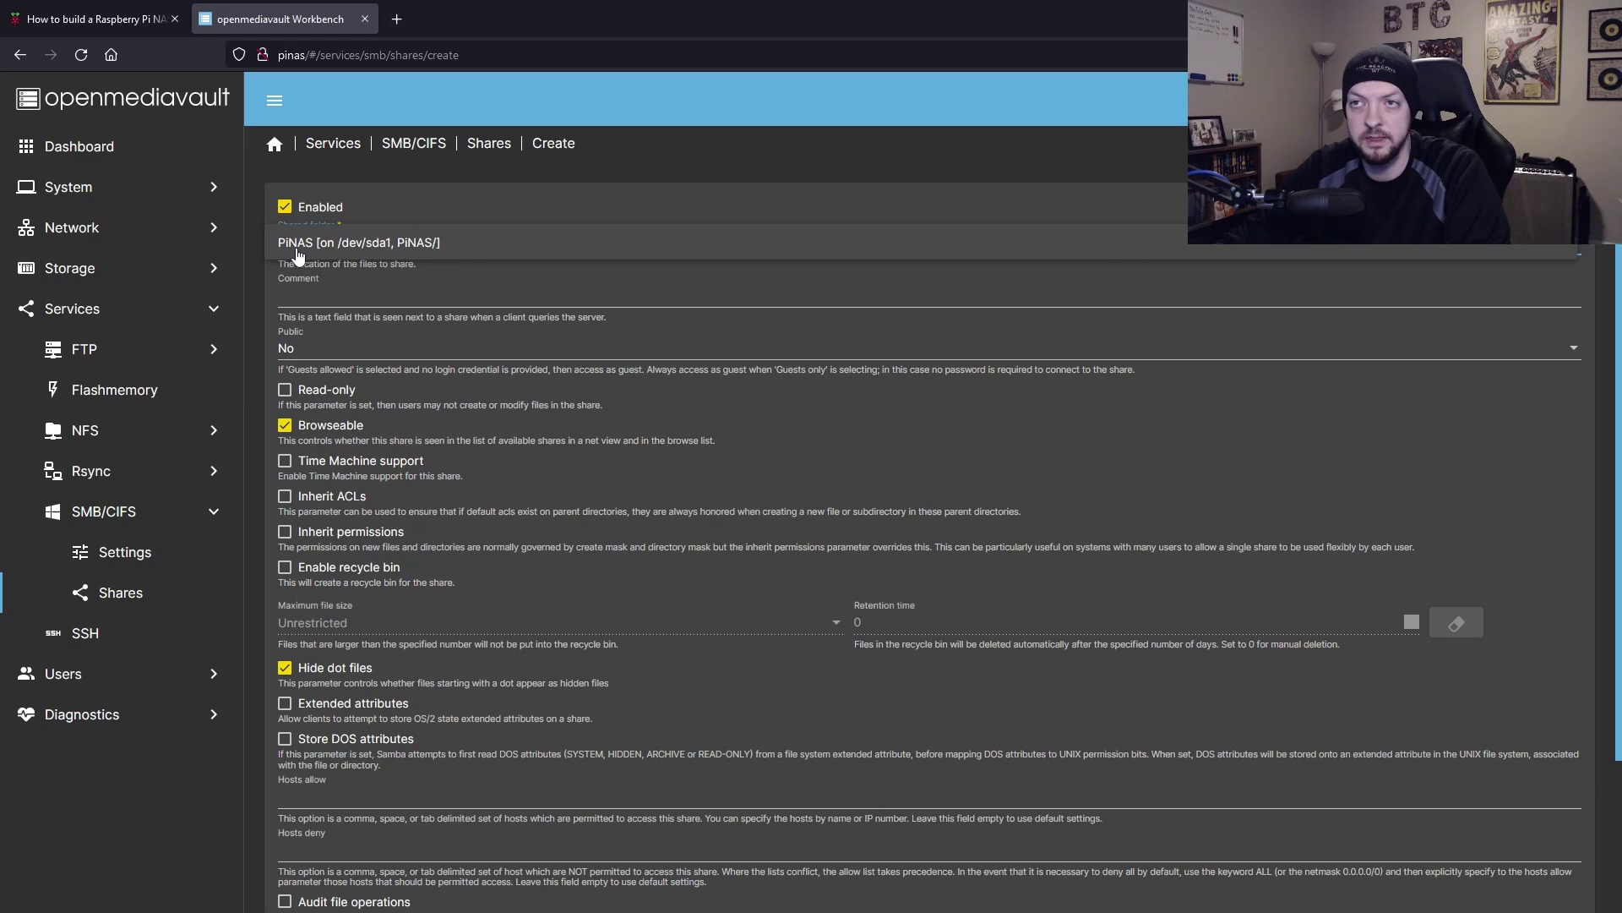
left_click(361, 249)
scroll(1550, 894, "down", 3)
left_click(1556, 871)
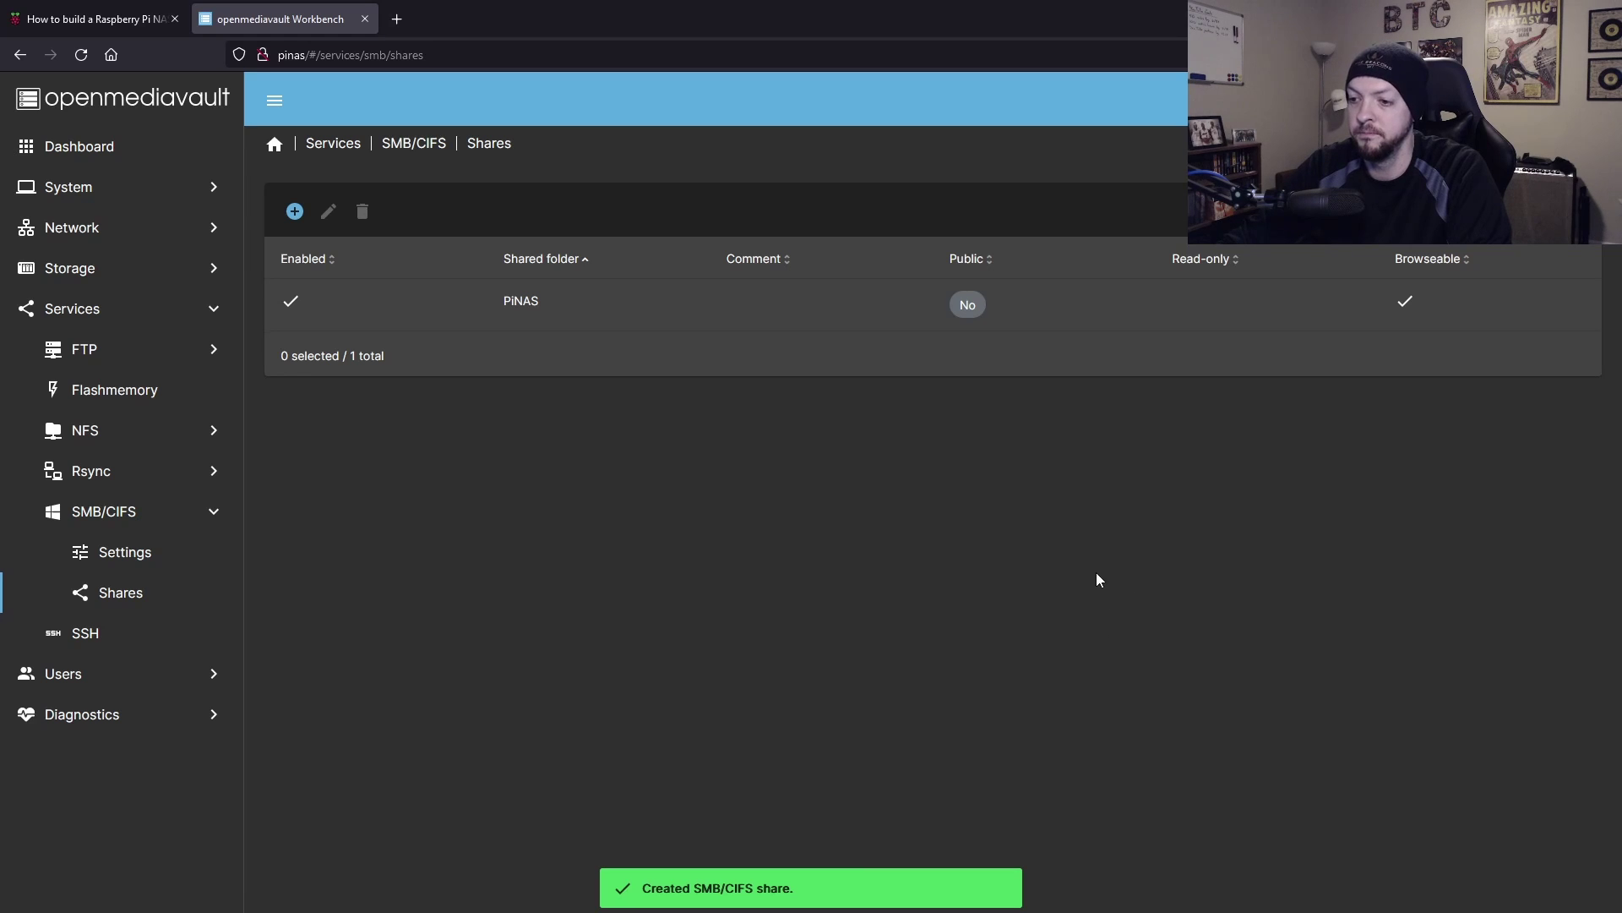
Confirm and apply the pending configuration changes
left_click(1559, 99)
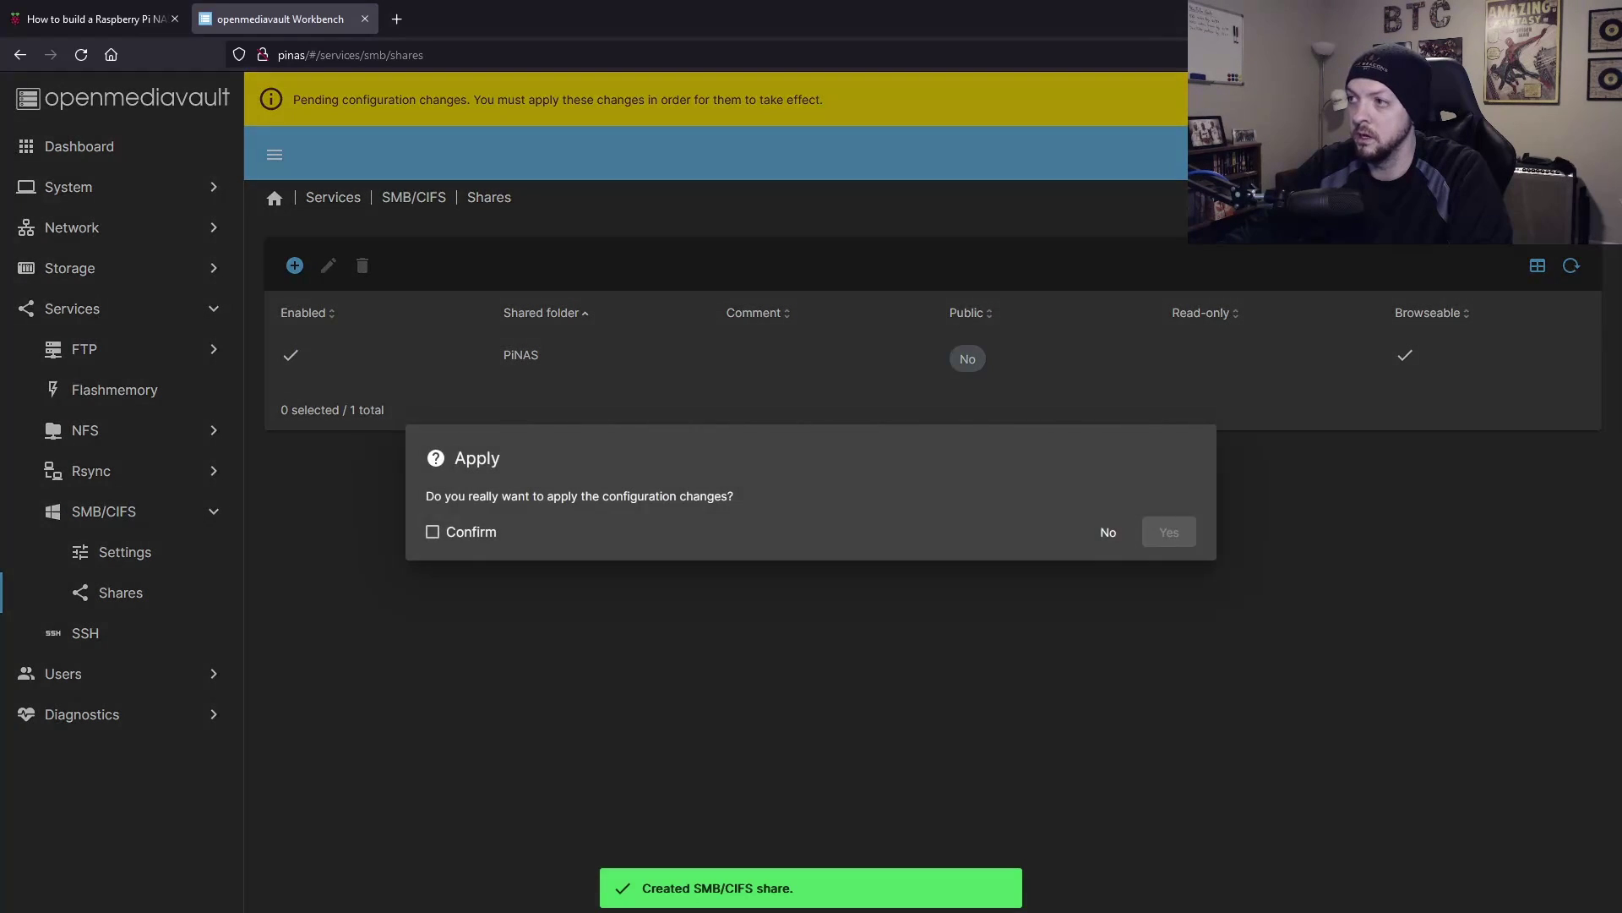
left_click(453, 532)
left_click(1163, 544)
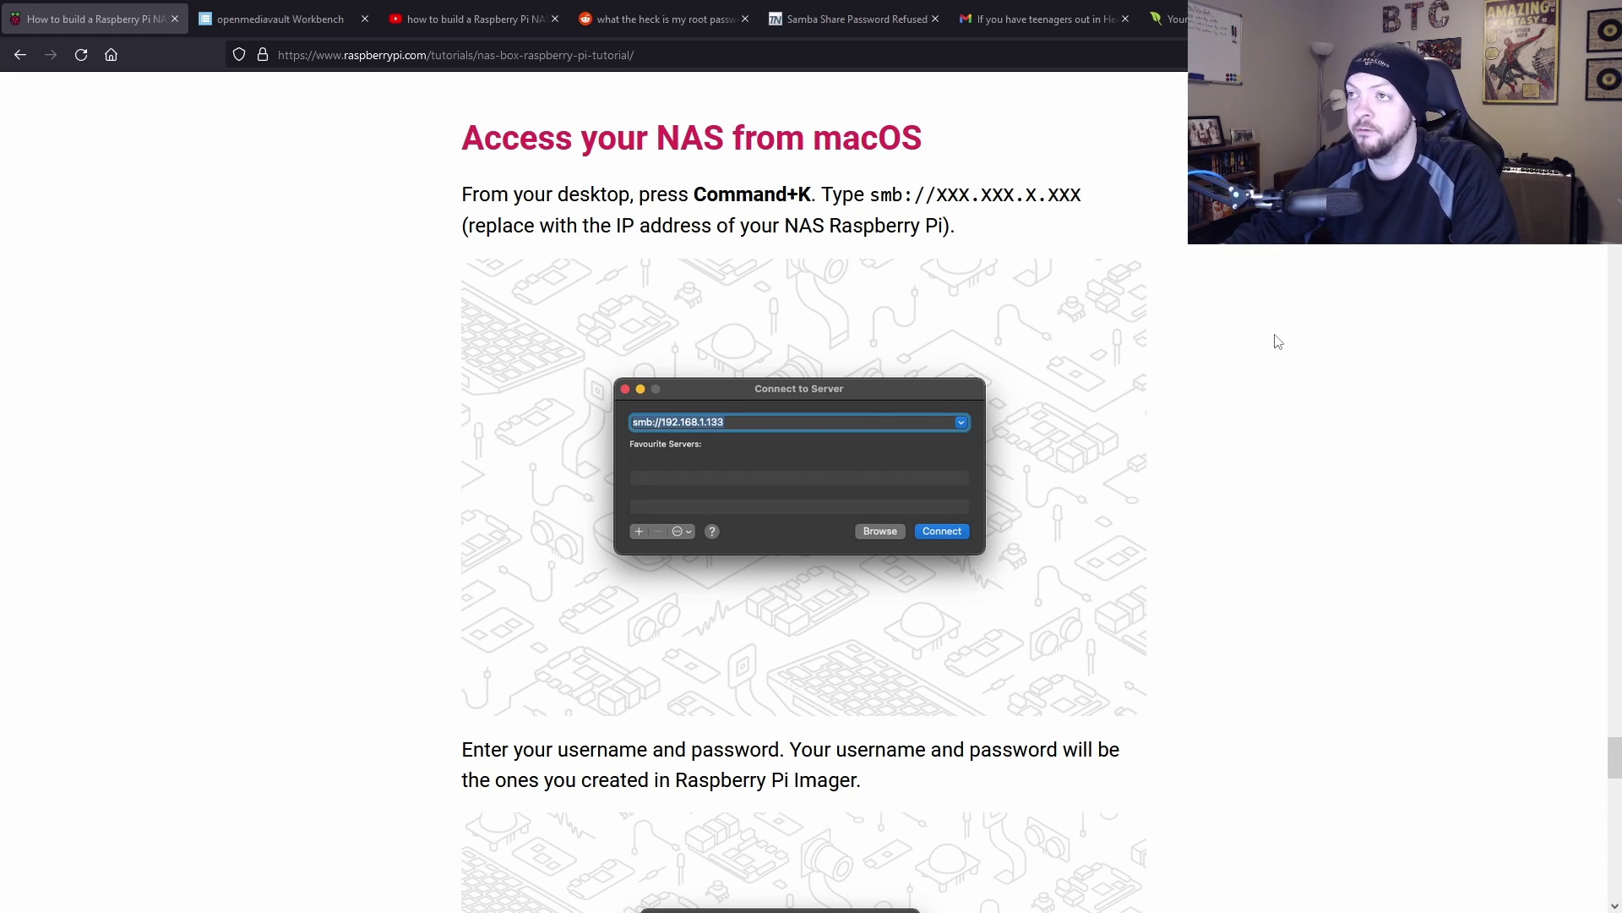
Read through the Raspberry Pi NAS tutorial, then switch to the OpenMediaVault Users tab
scroll(1082, 409, "up", 2)
scroll(1090, 389, "down", 10)
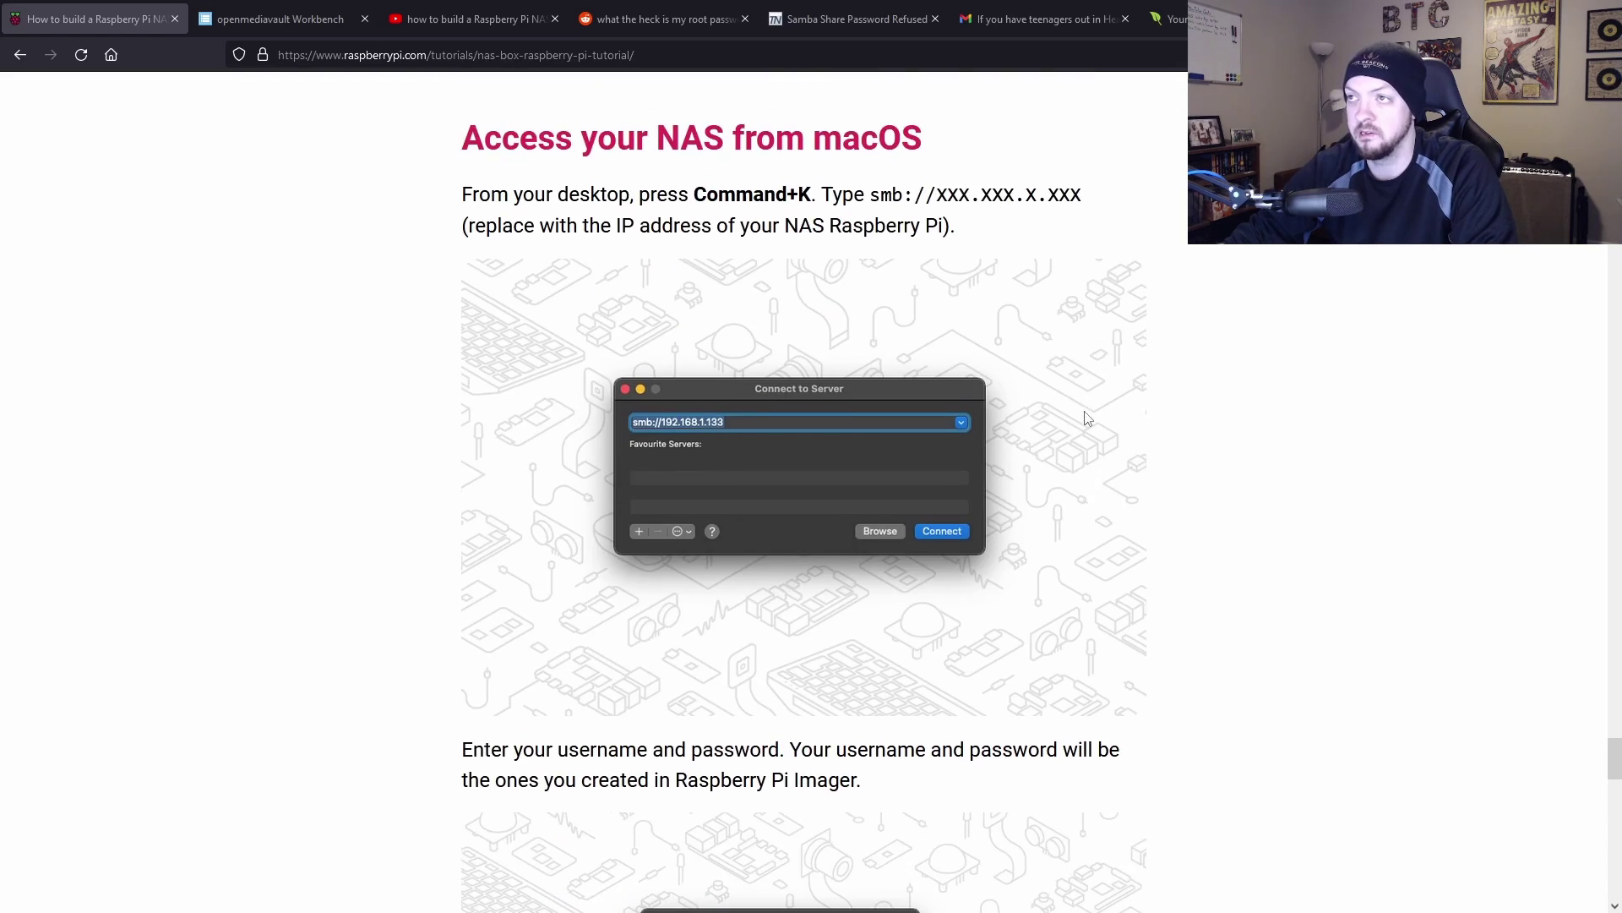
scroll(1101, 363, "down", 3)
scroll(1107, 380, "down", 4)
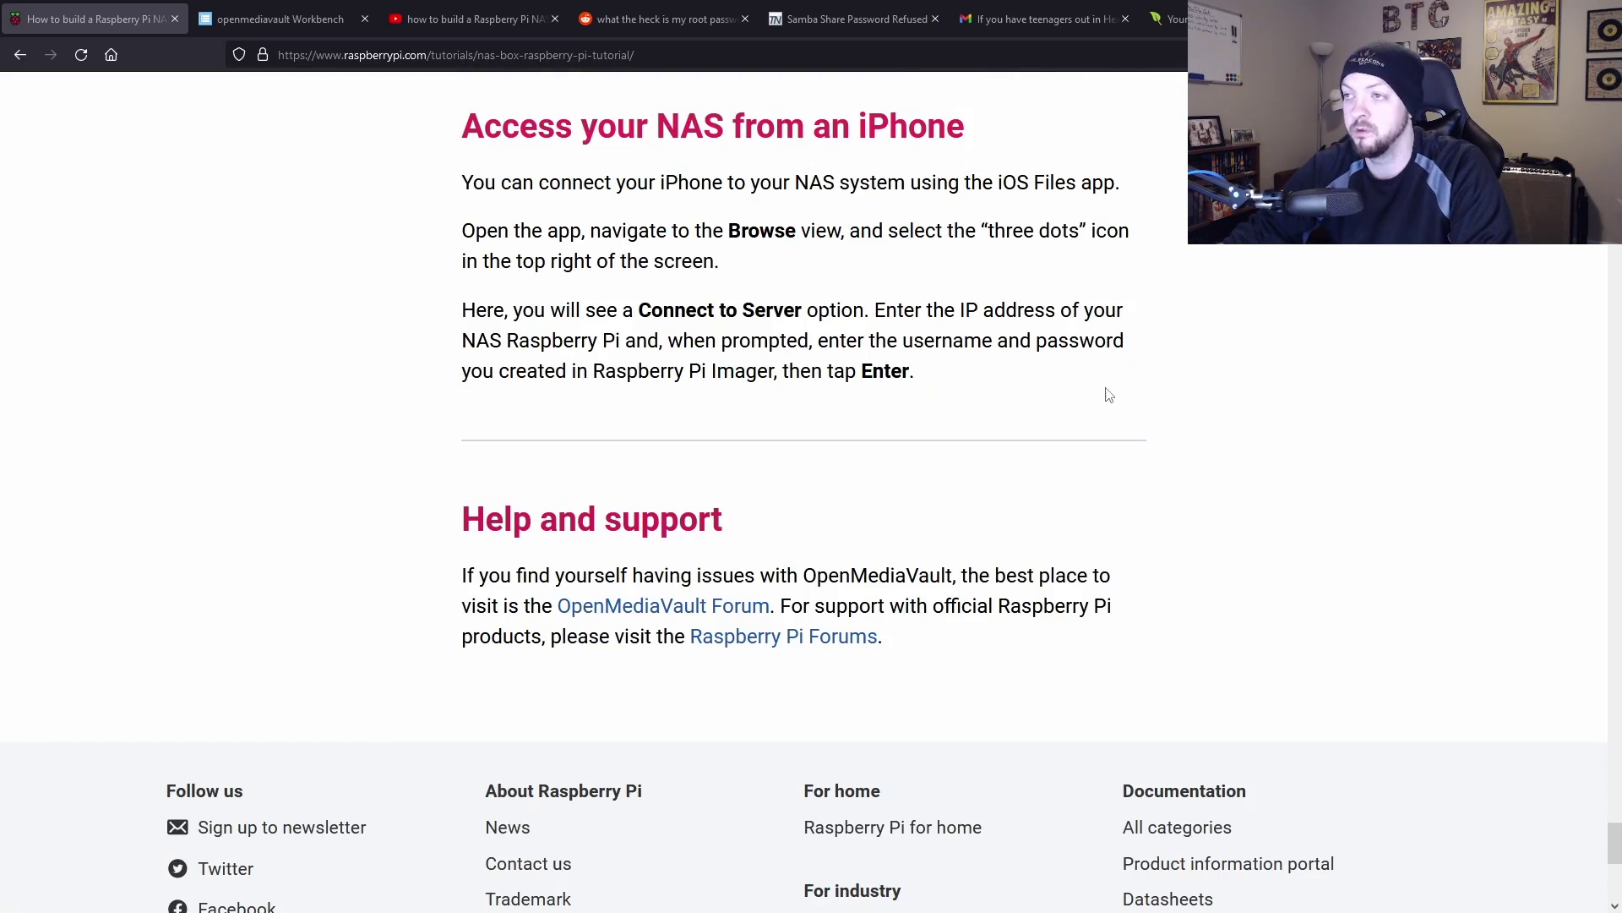
scroll(1111, 382, "up", 8)
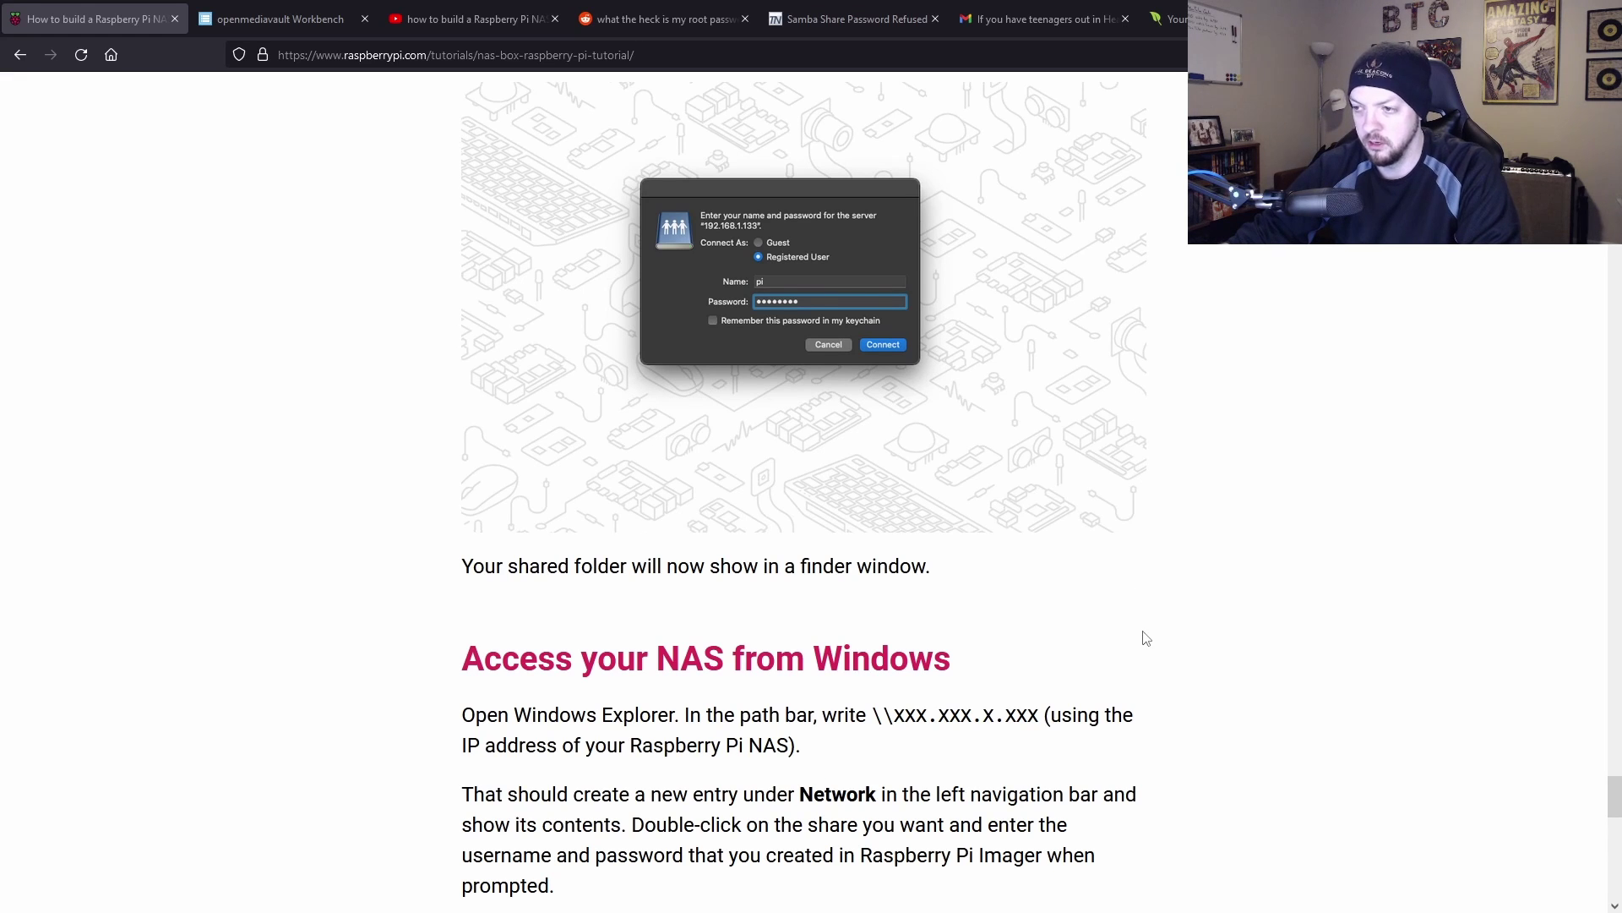
scroll(1184, 676, "down", 4)
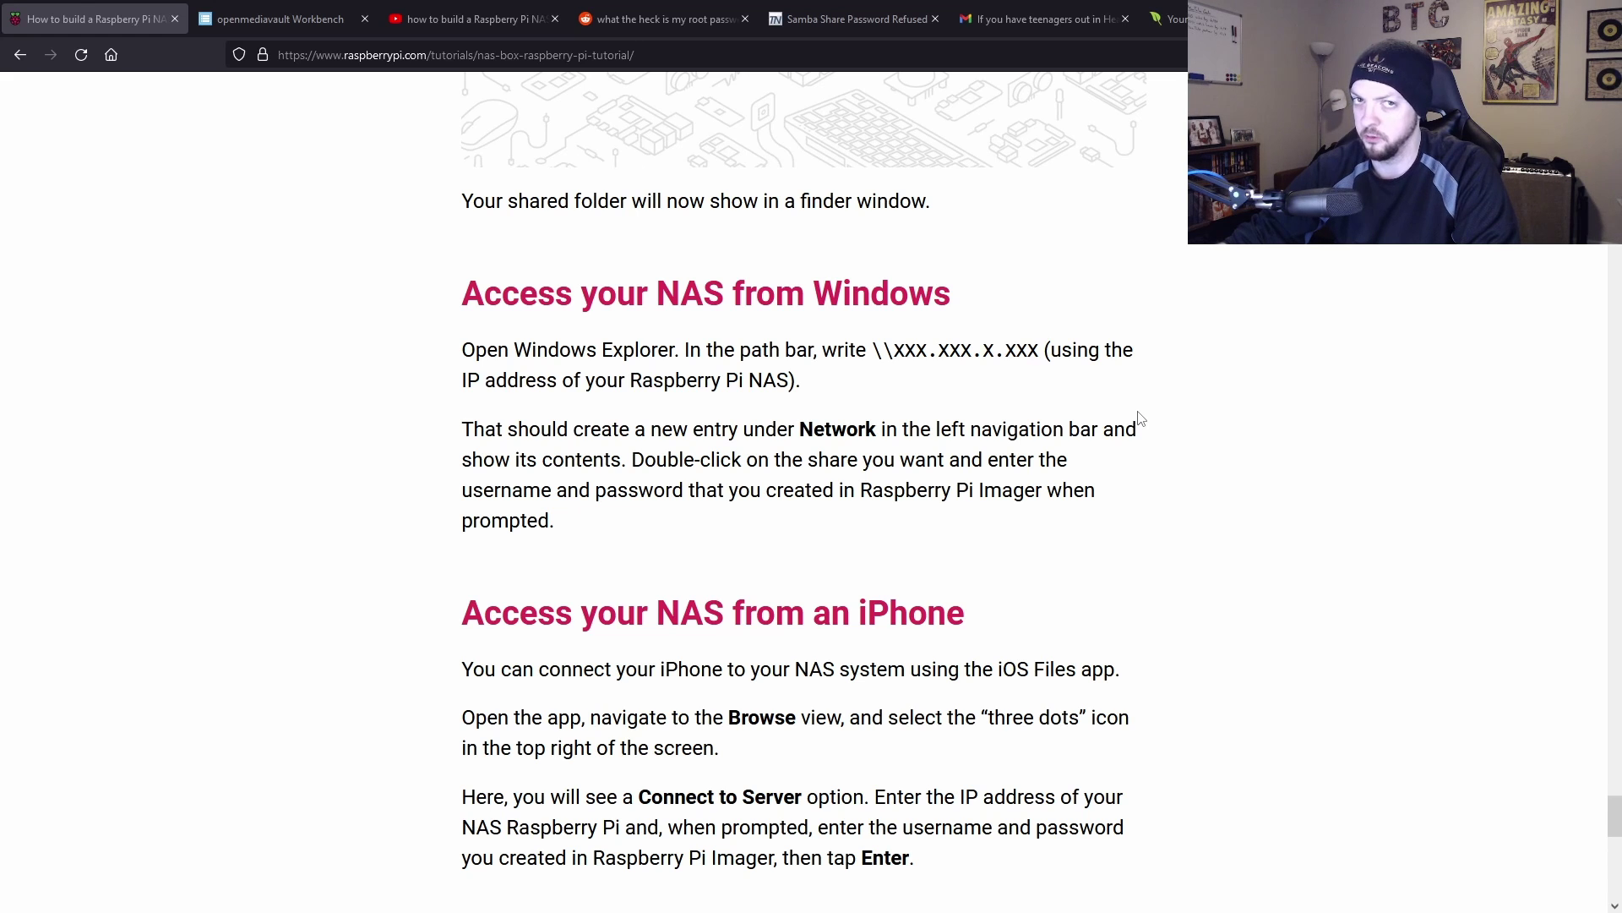
key("ctrl+Tab")
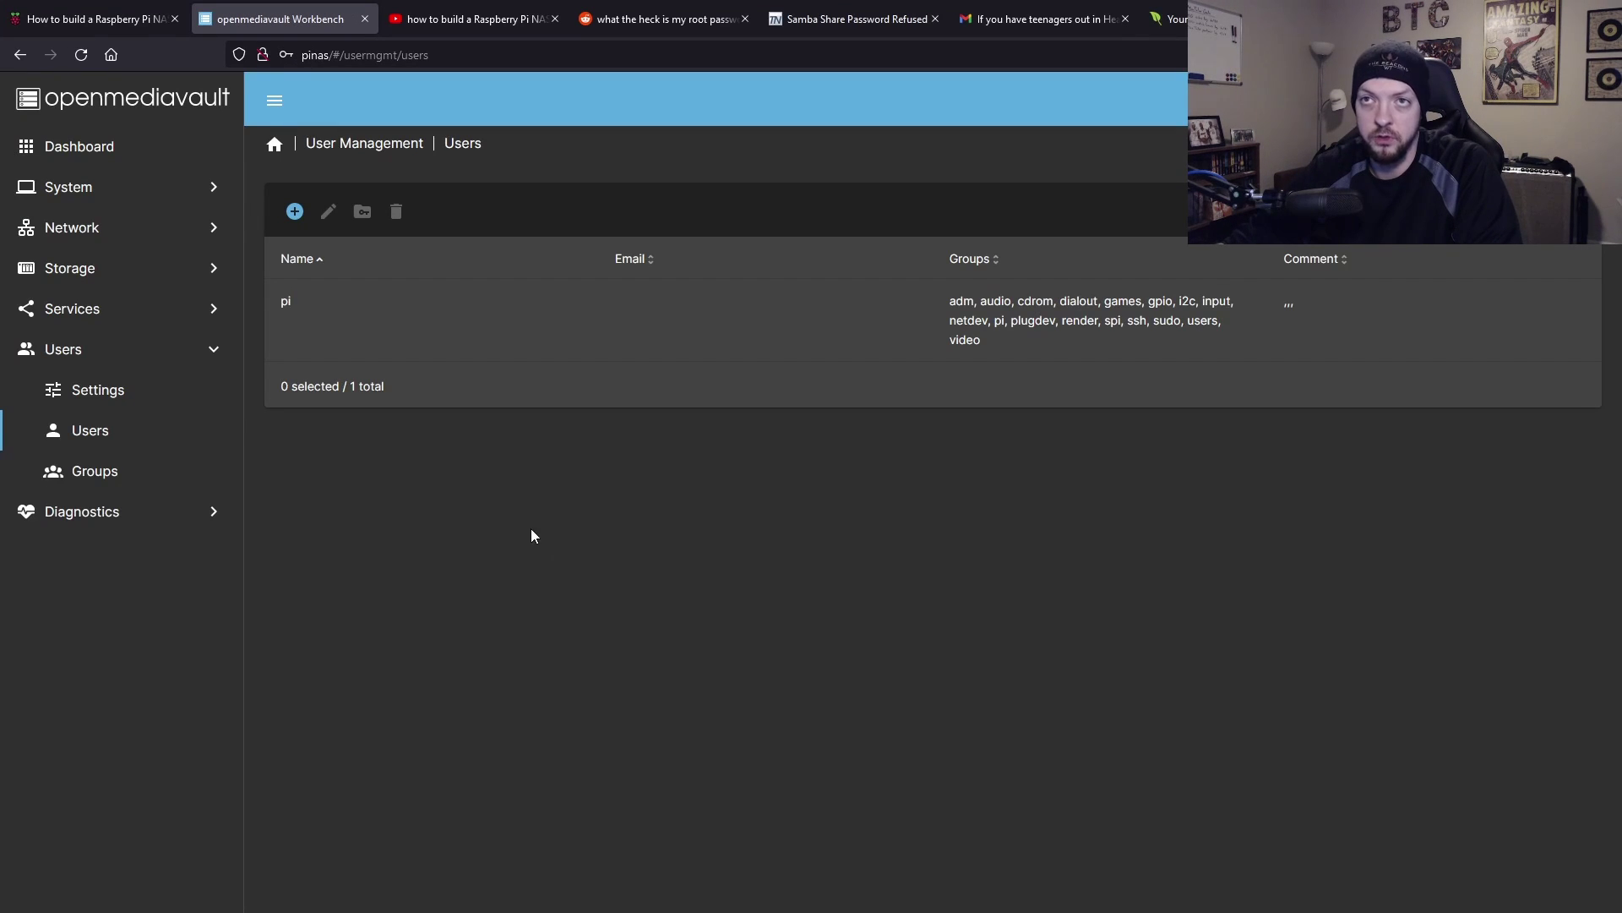
Set and confirm a new password for user pi, save it, and apply the changes
left_click(101, 441)
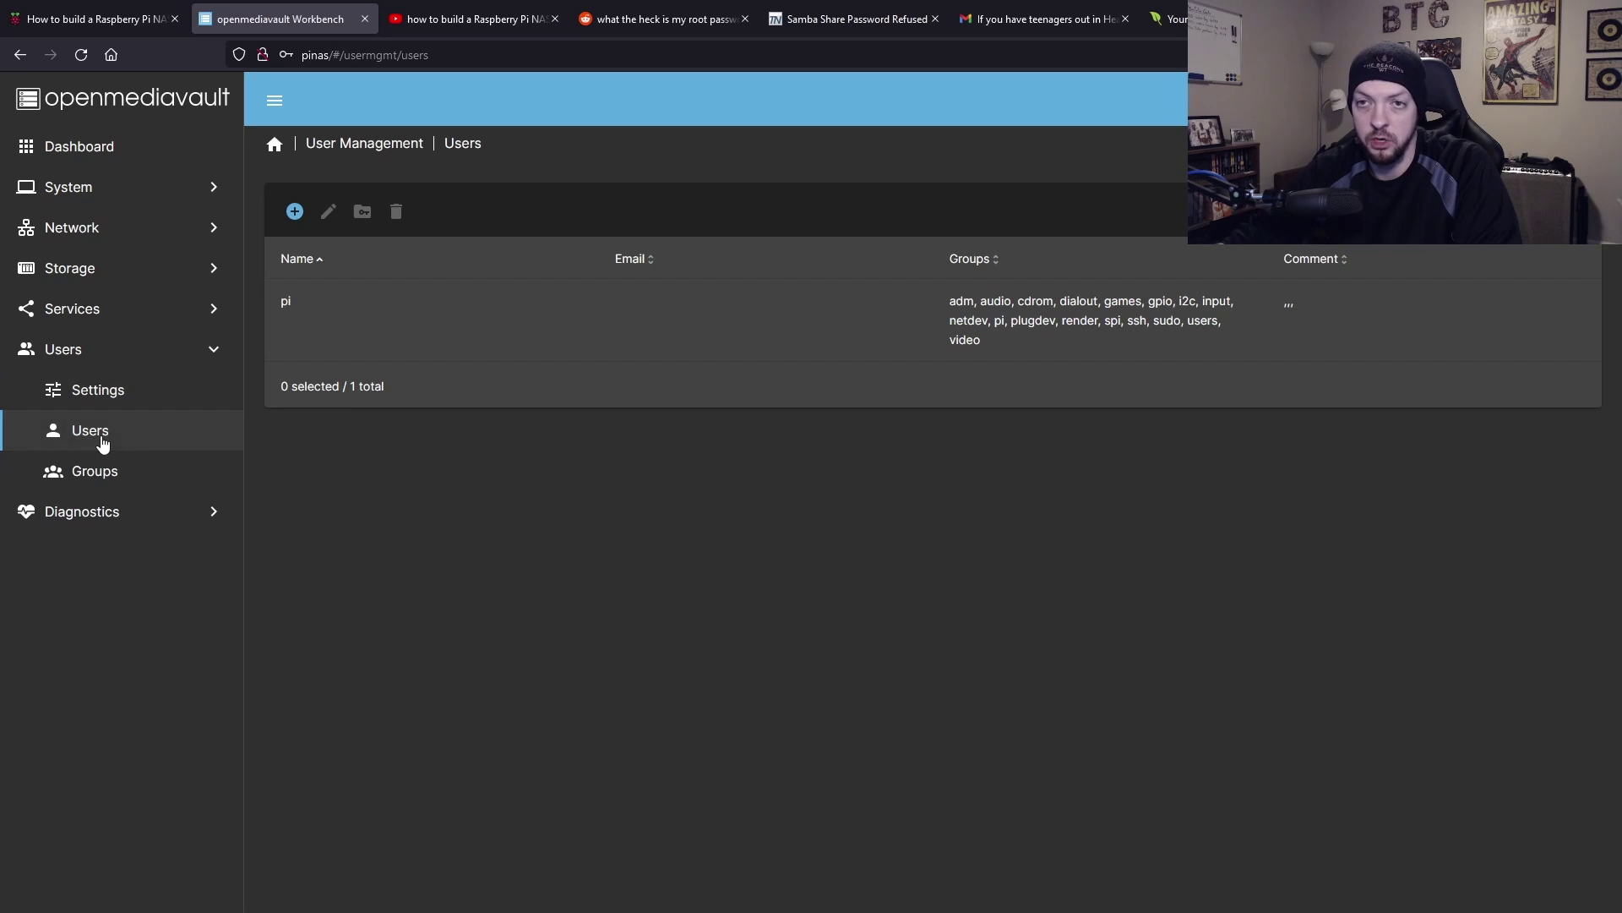
left_click(297, 332)
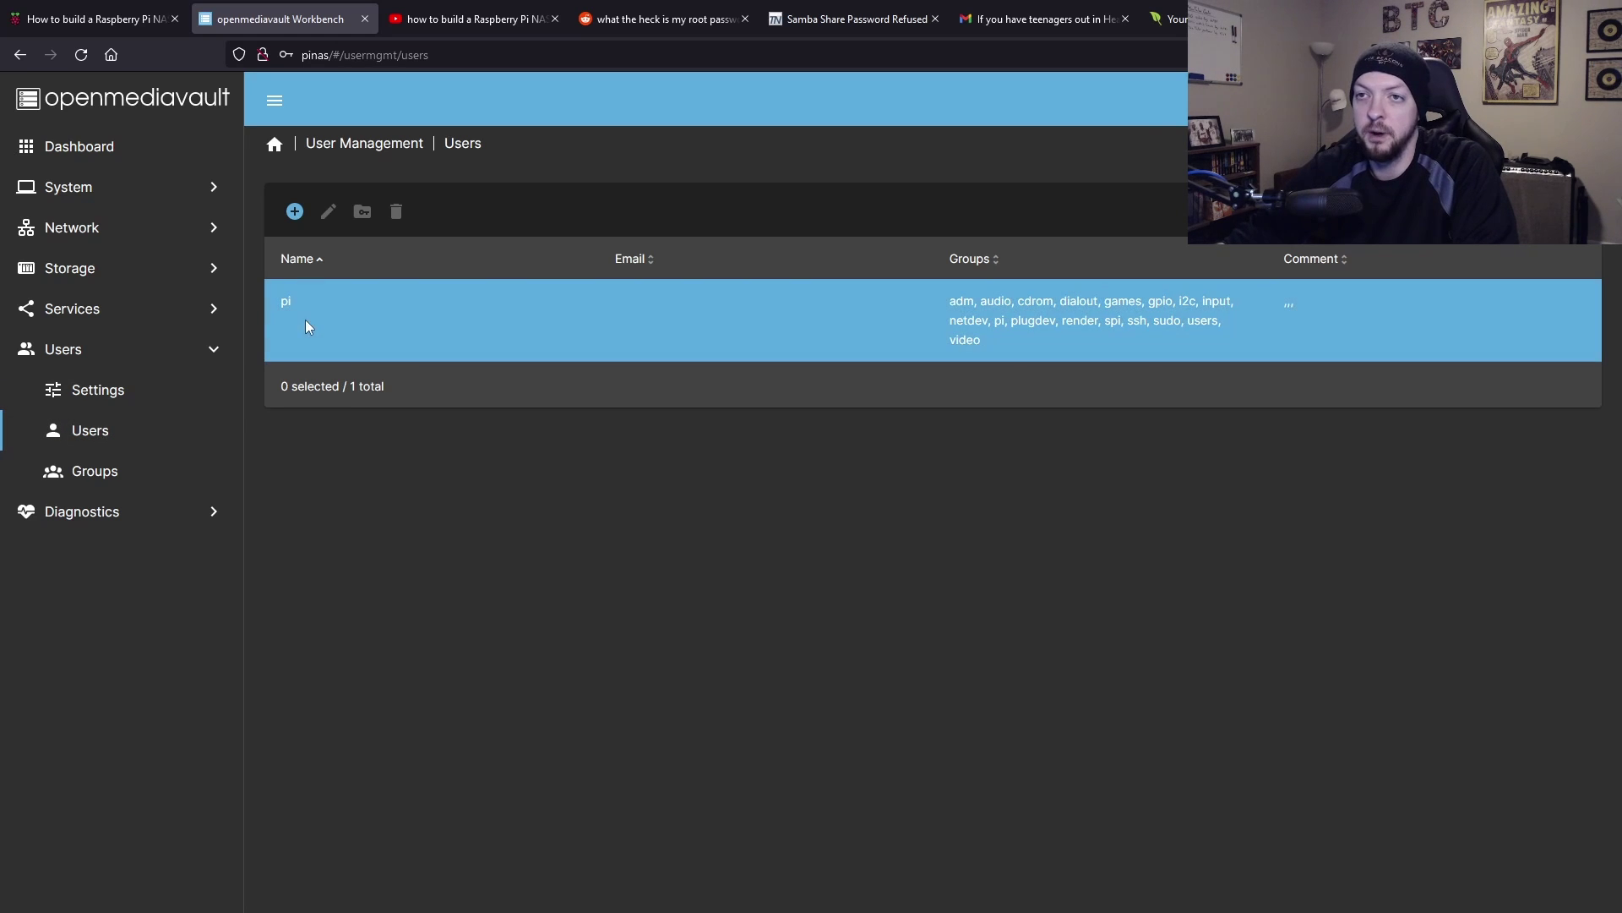
left_click(347, 328)
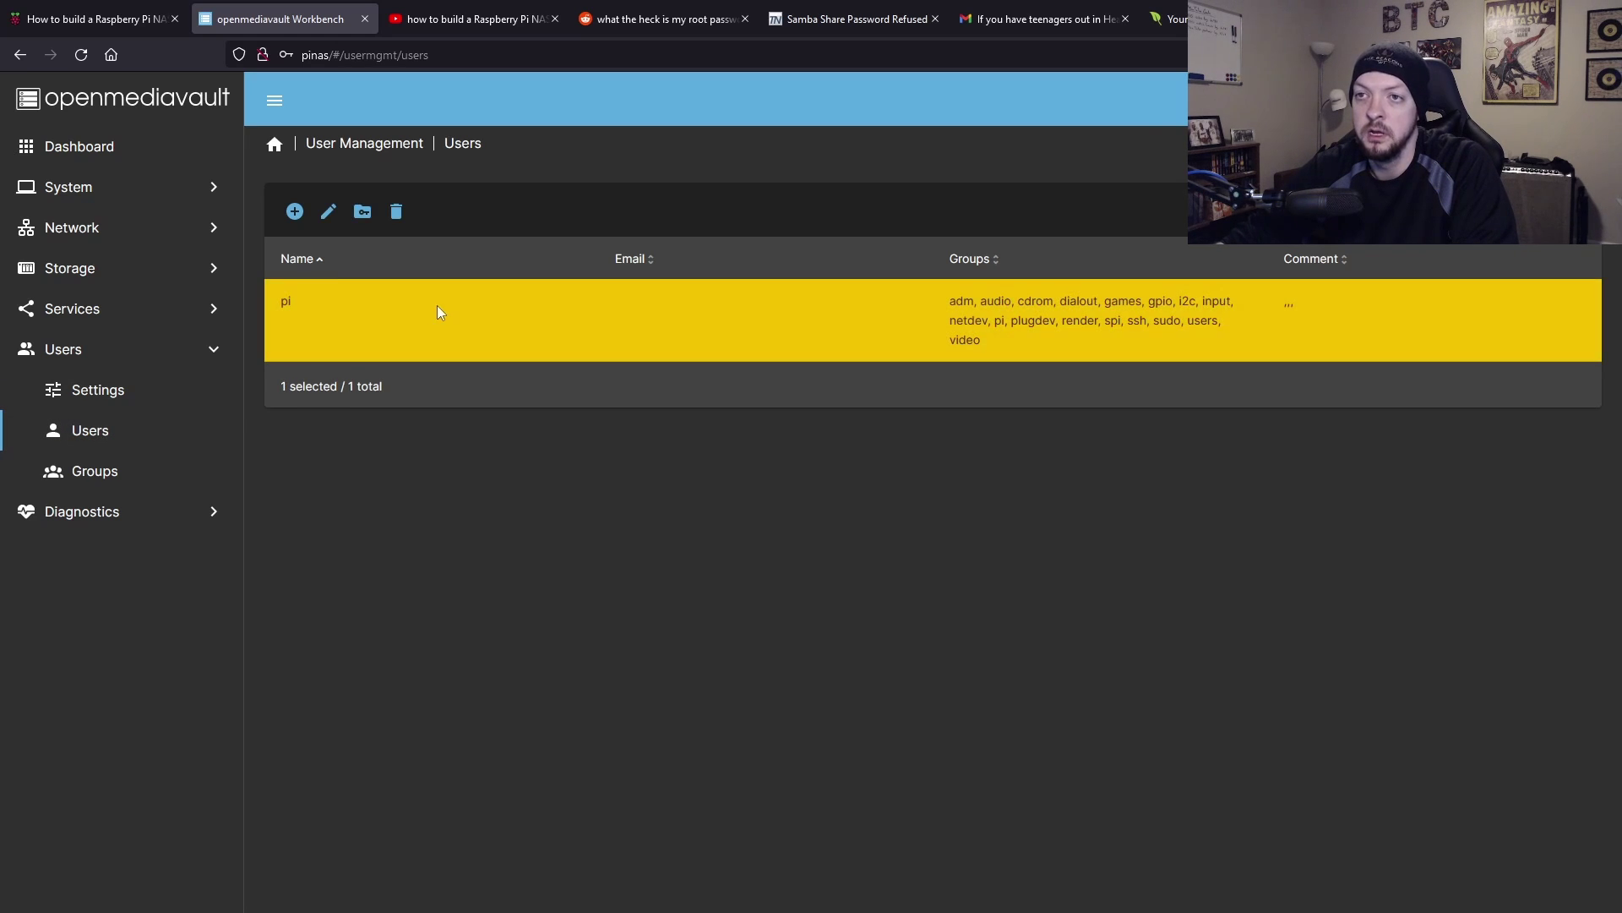
left_click(330, 213)
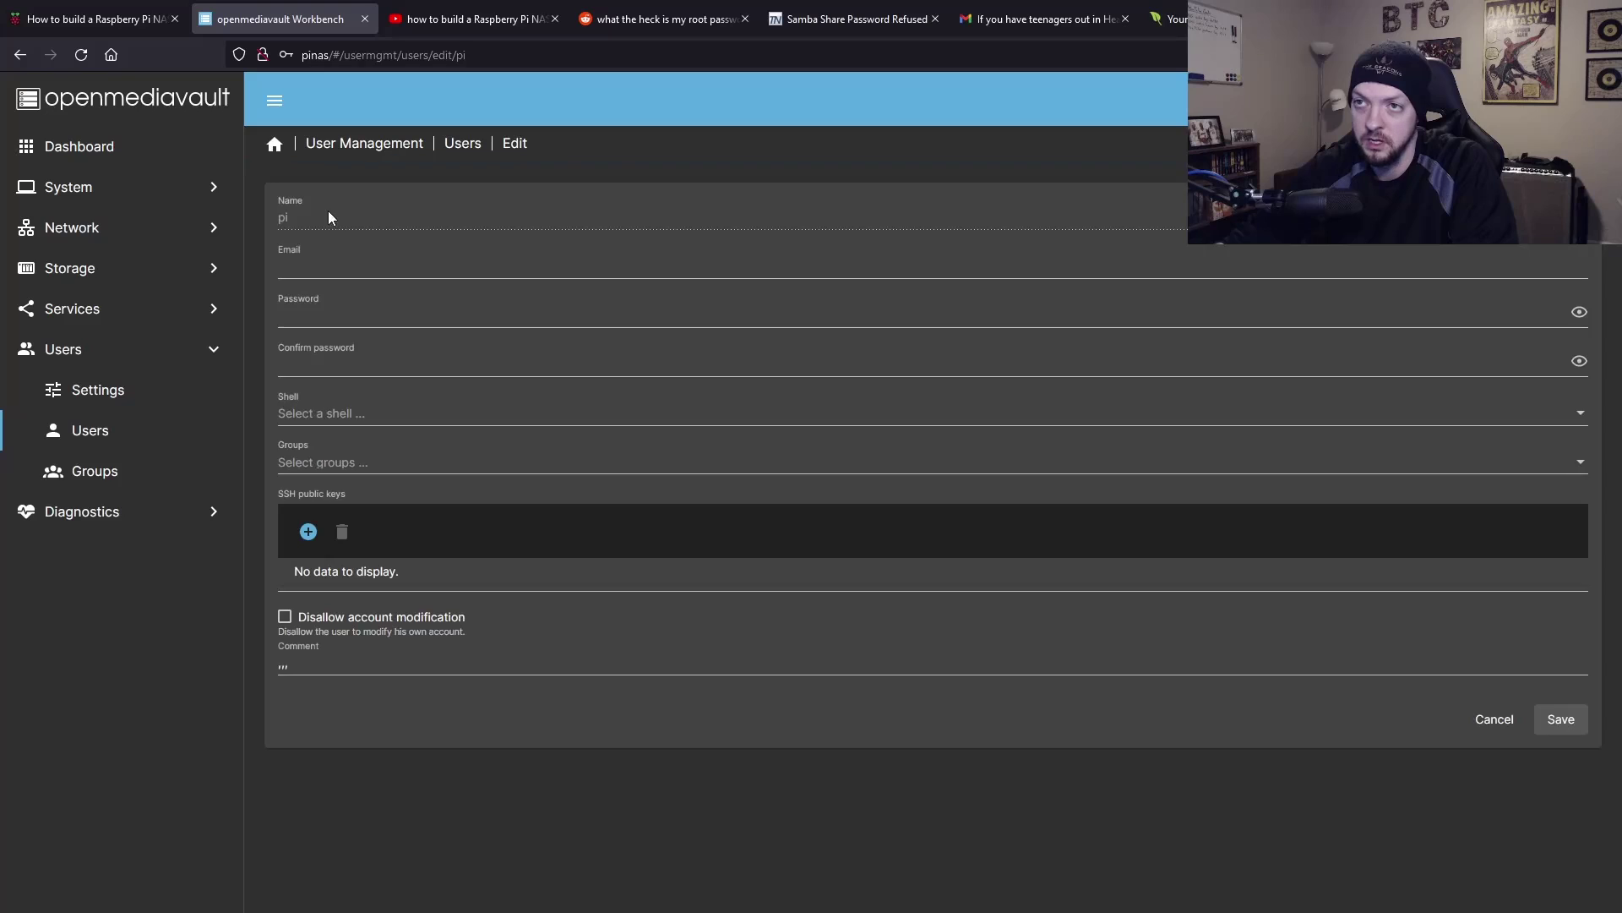
left_click(359, 296)
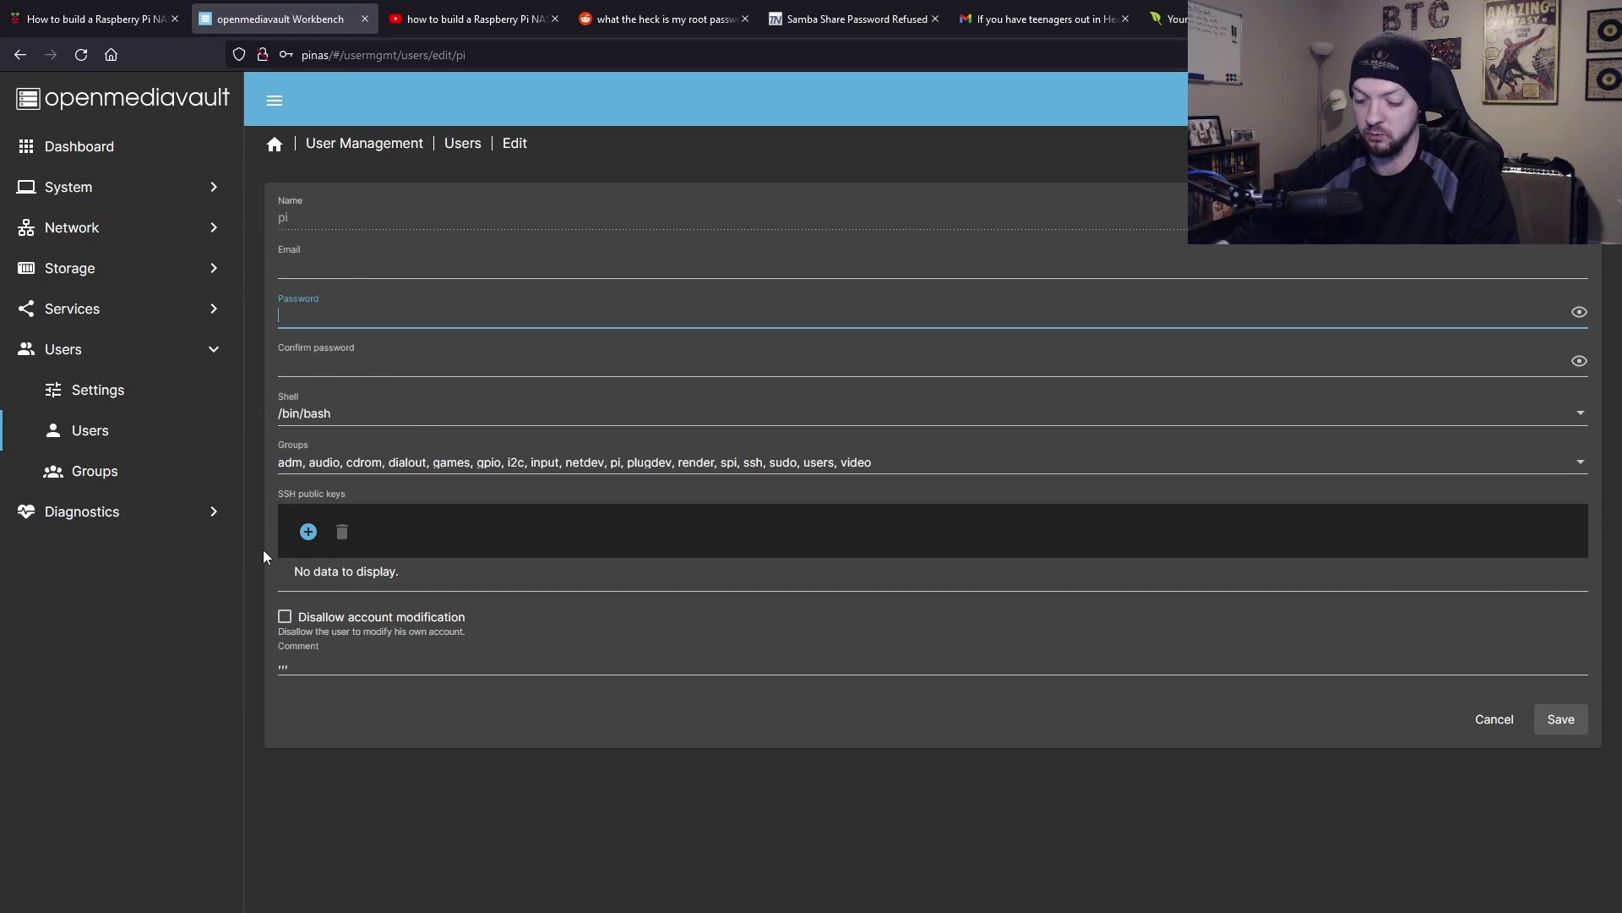
type("**********")
key("Tab")
type("**********")
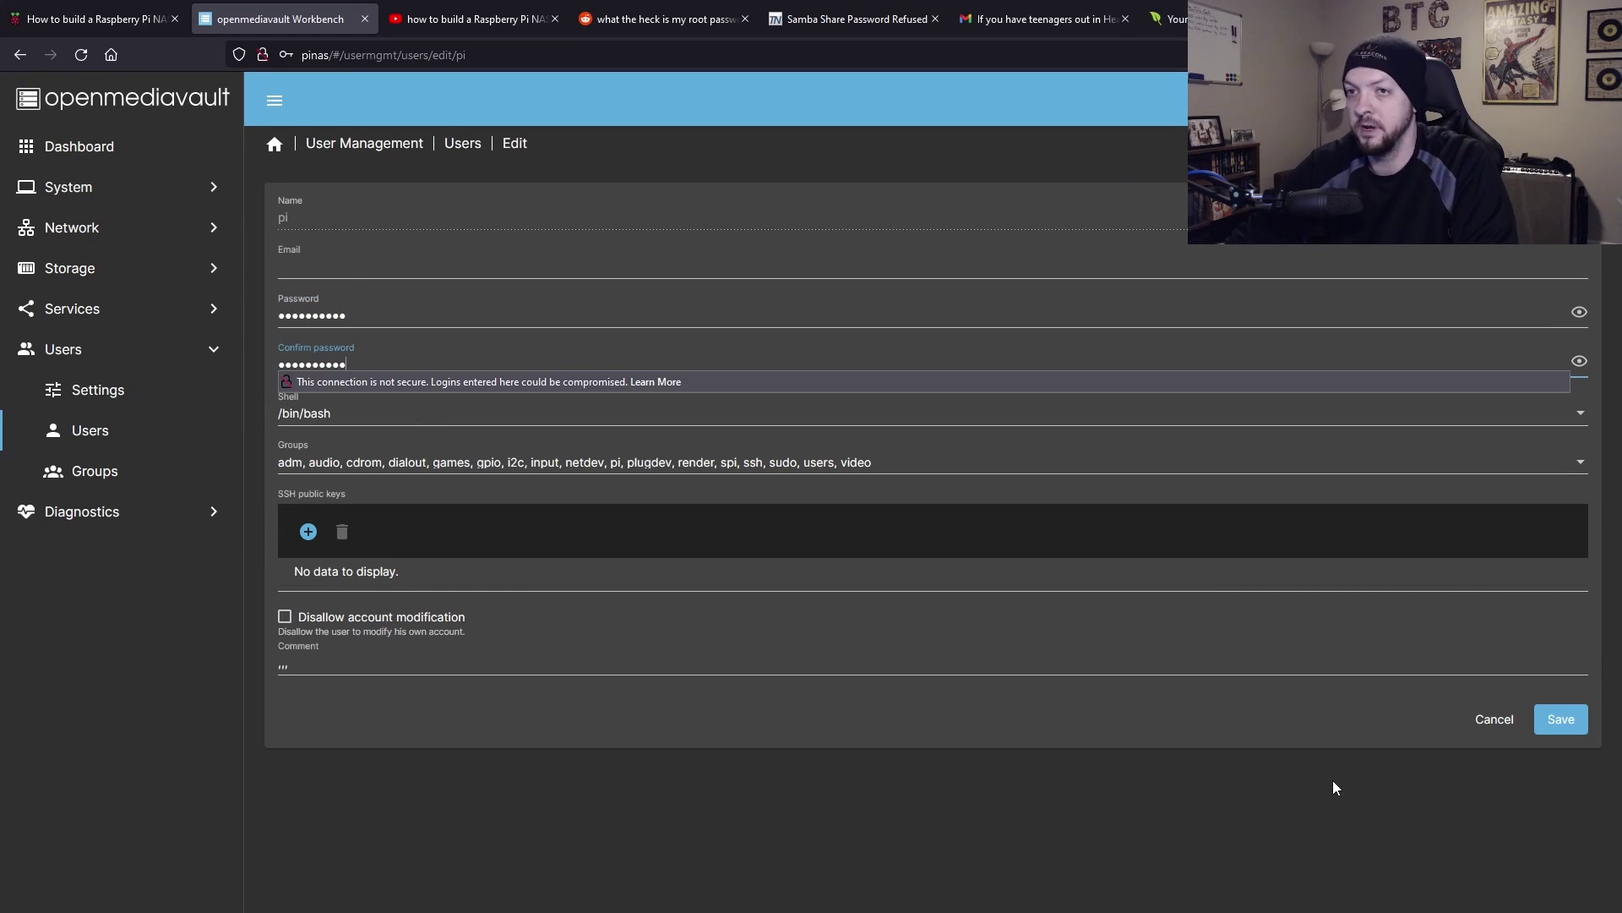
left_click(1535, 773)
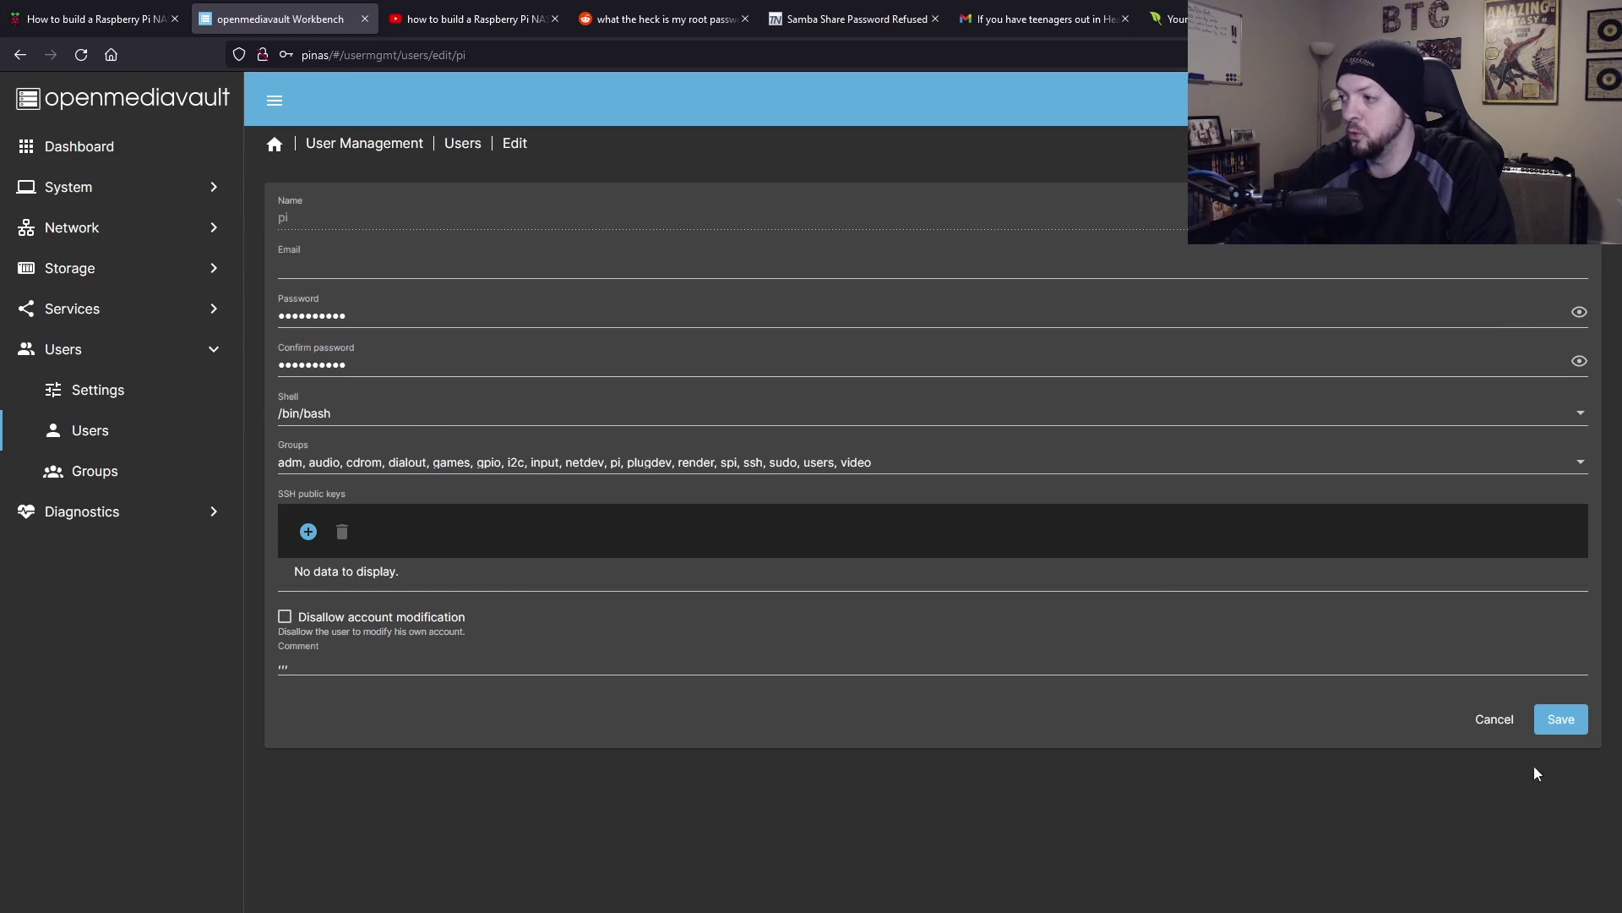
left_click(1559, 723)
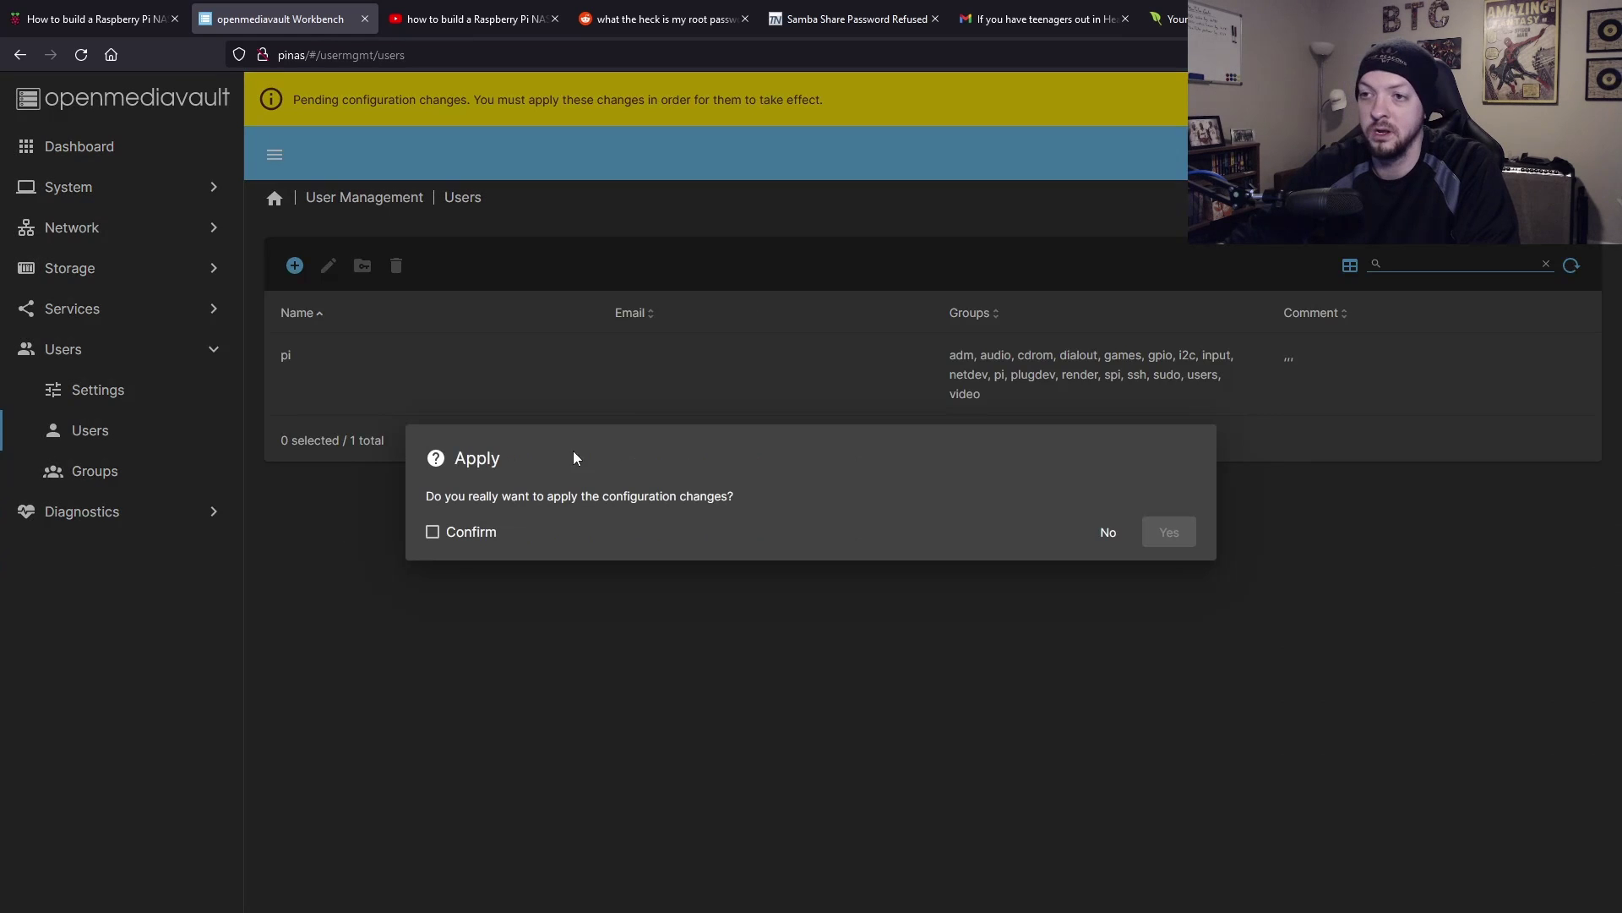
left_click(466, 534)
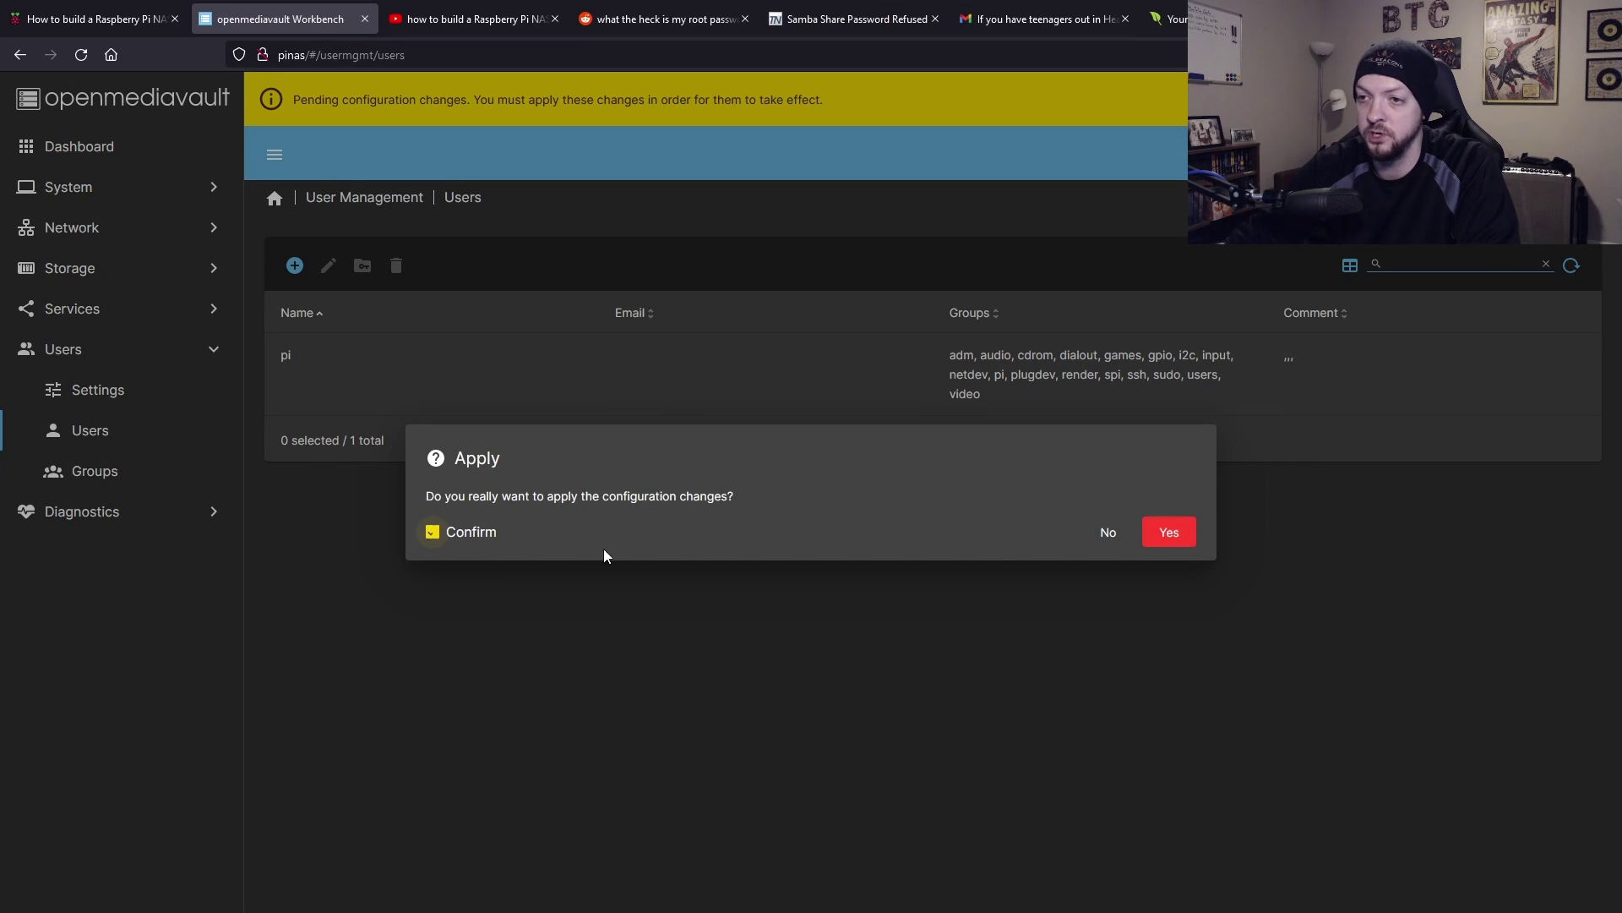
left_click(1159, 534)
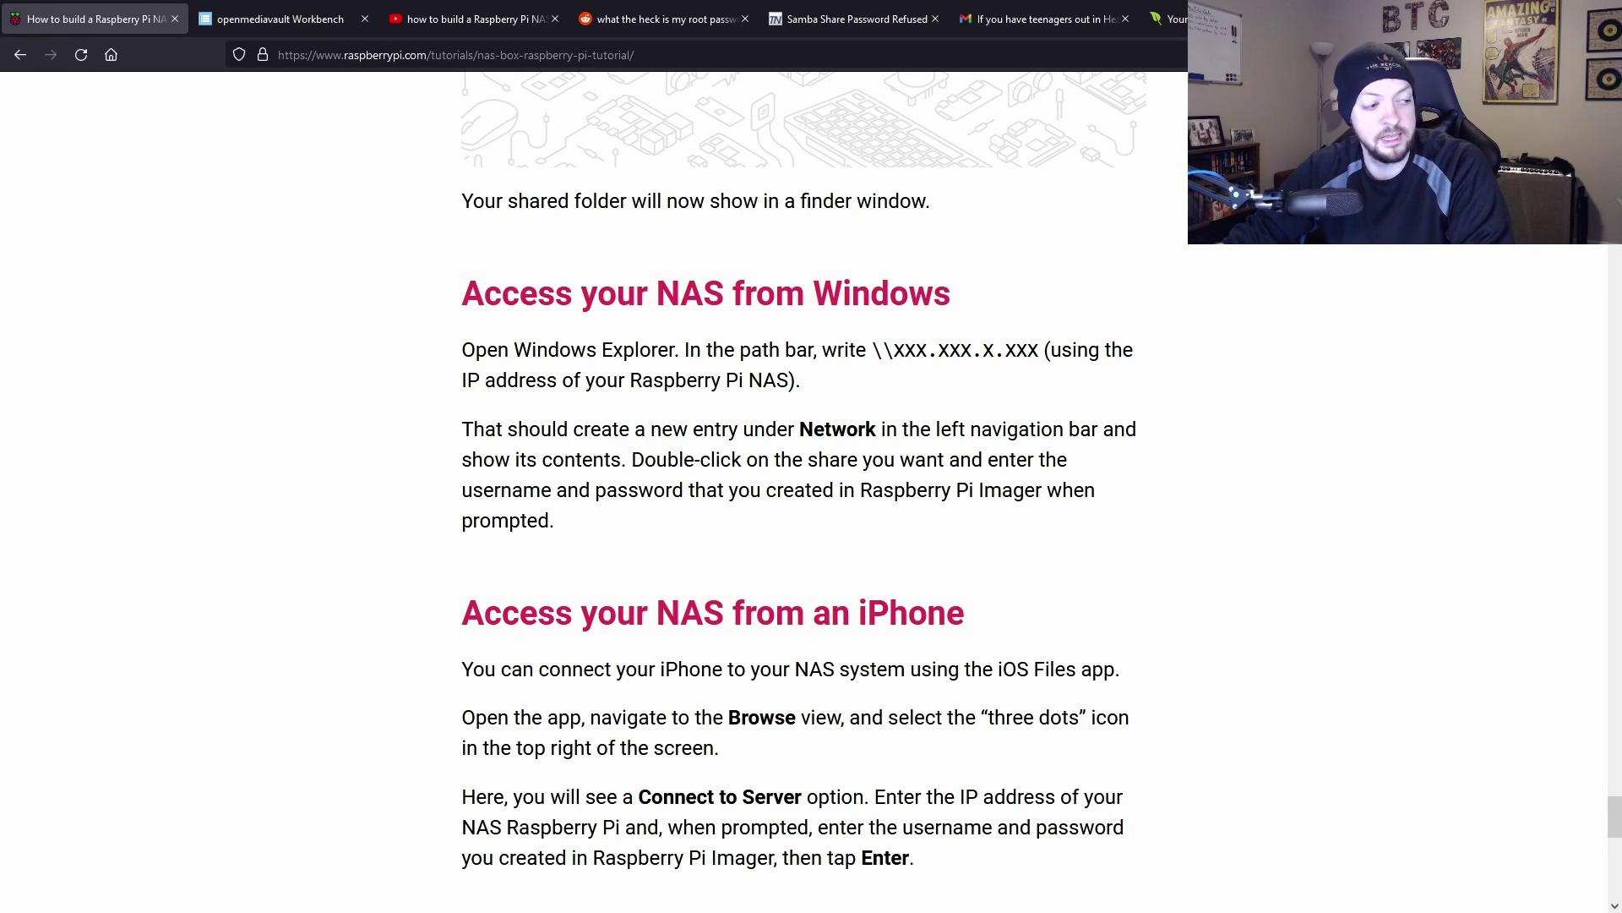
Open This PC in File Explorer and launch the Add Network Location wizard past its welcome page
key("super+e")
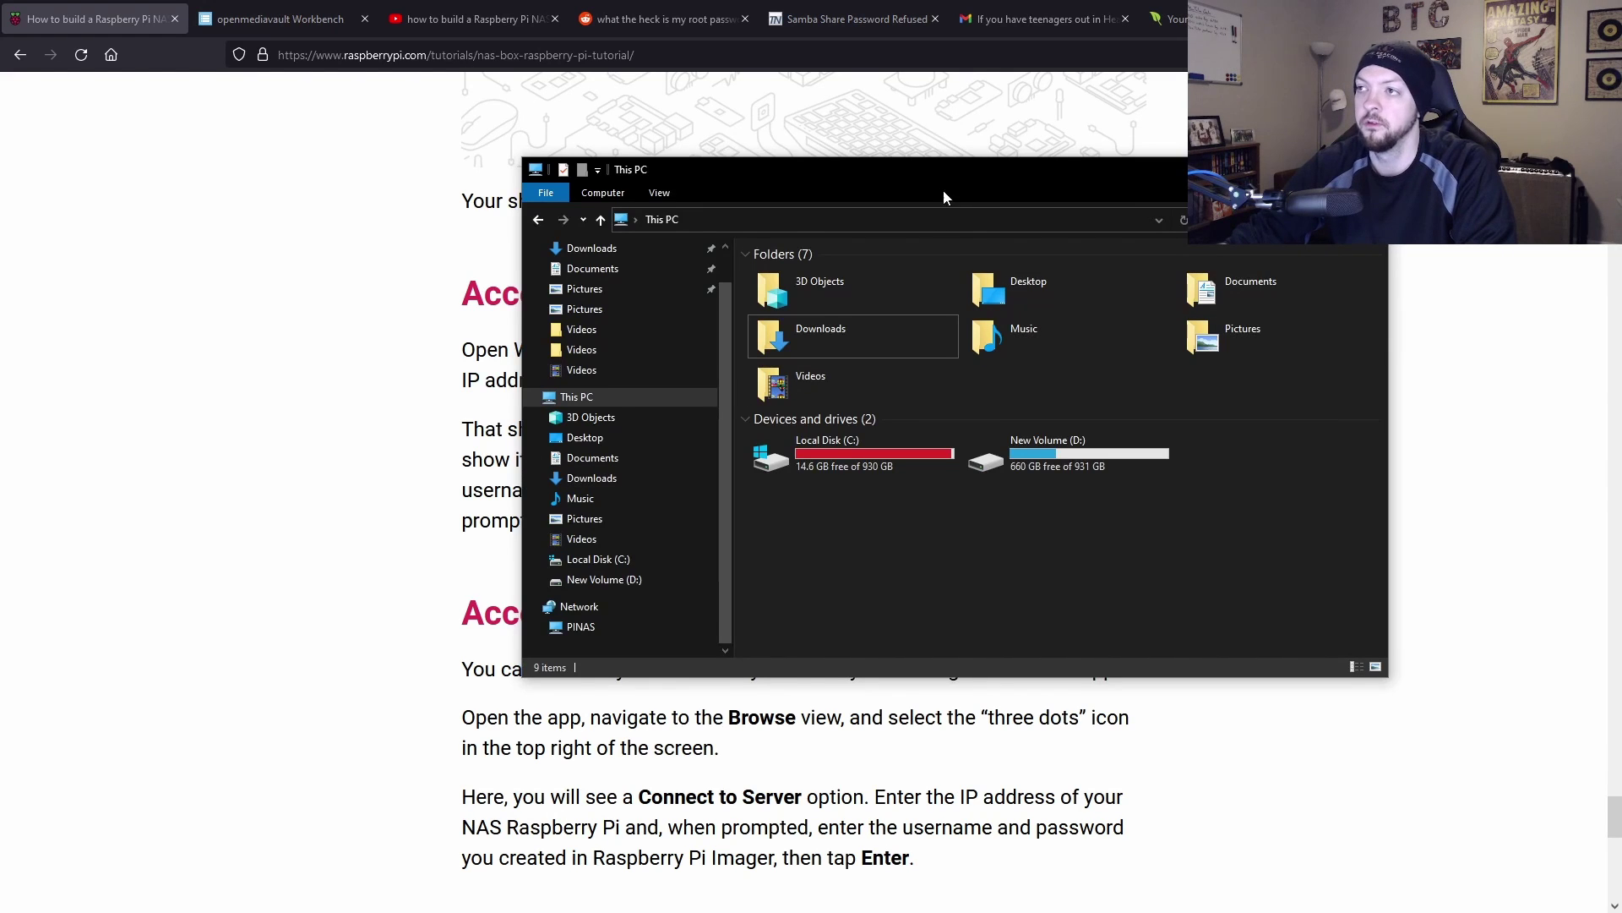
left_click_drag(945, 197, 1011, 576)
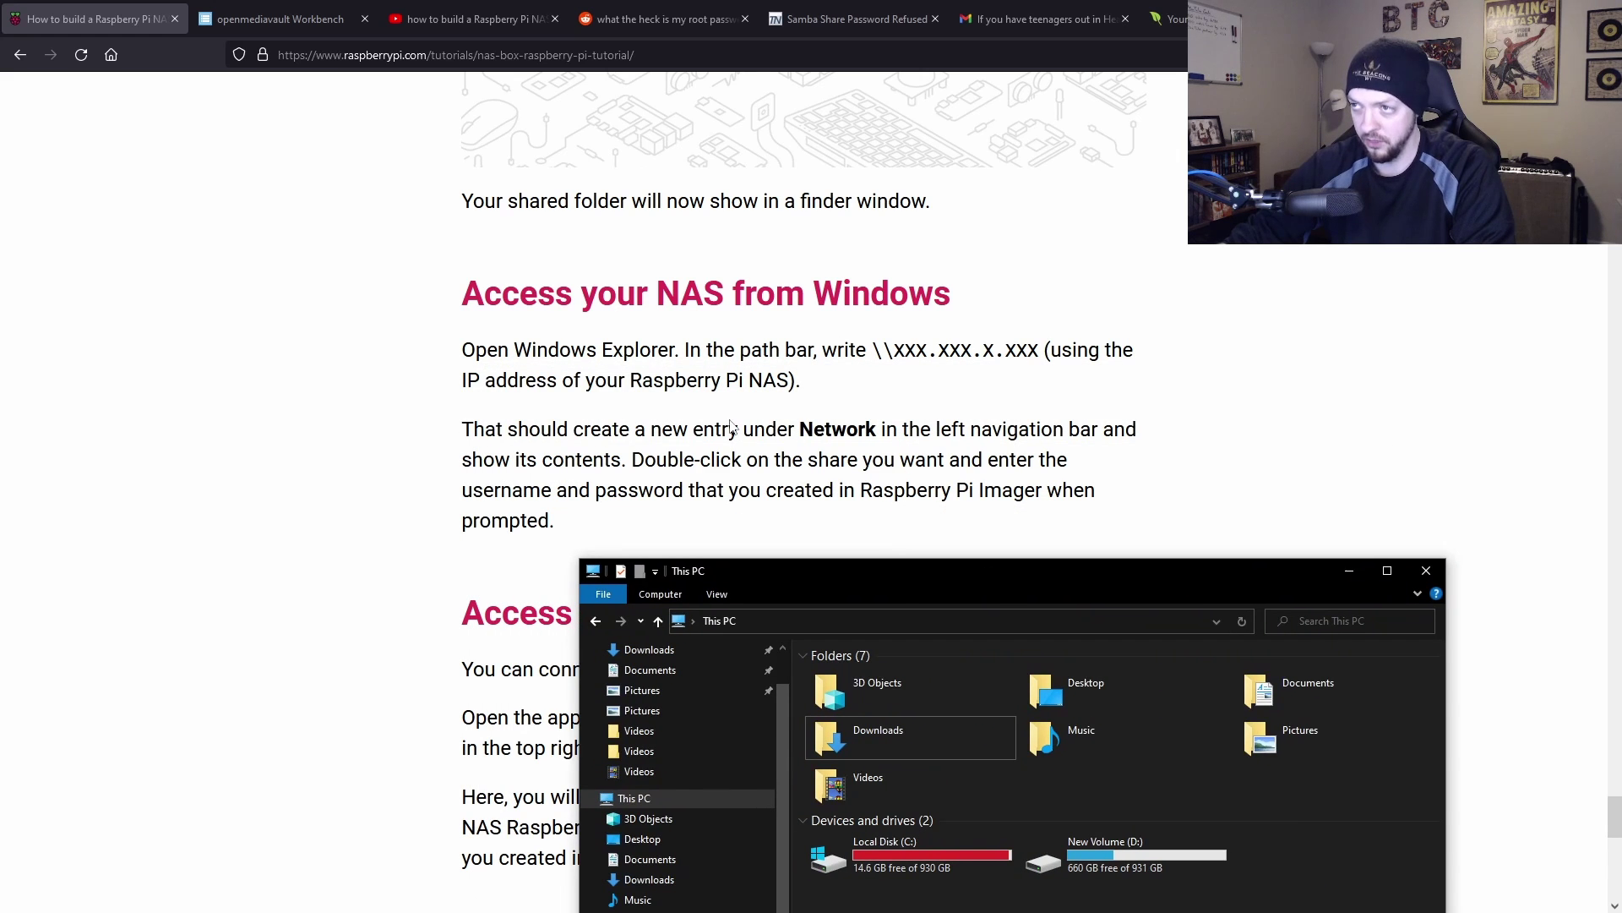
left_click_drag(916, 580, 750, 287)
right_click(951, 653)
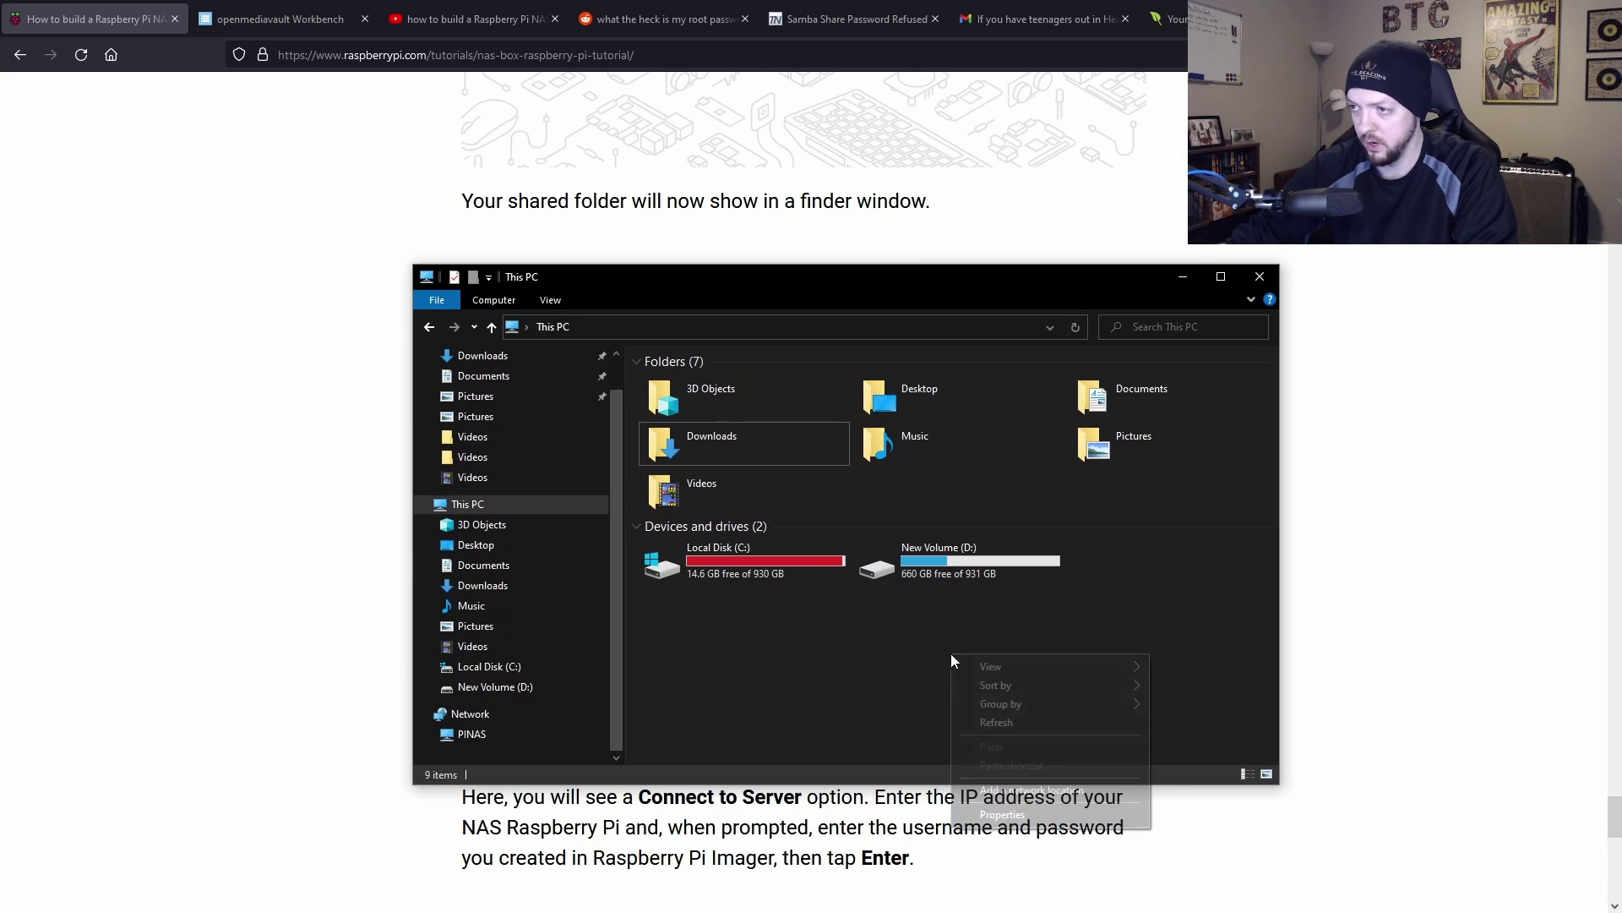
left_click(1032, 790)
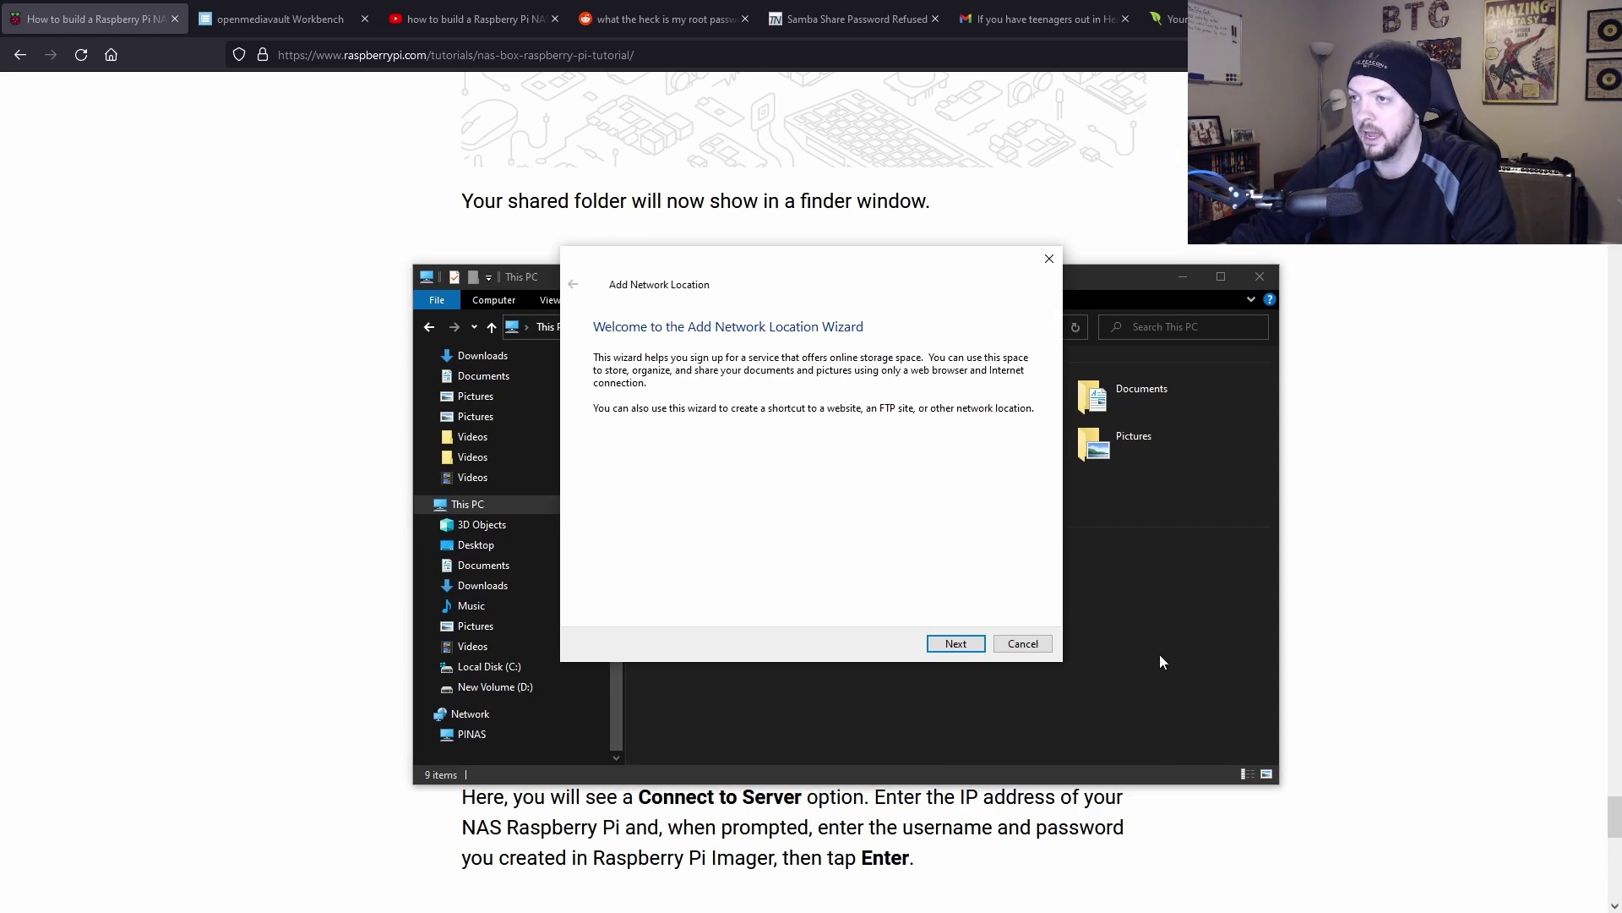
left_click(956, 643)
Add custom network location \\piNAS\PiNAS\ and sign in with the pi user's credentials
left_click(965, 641)
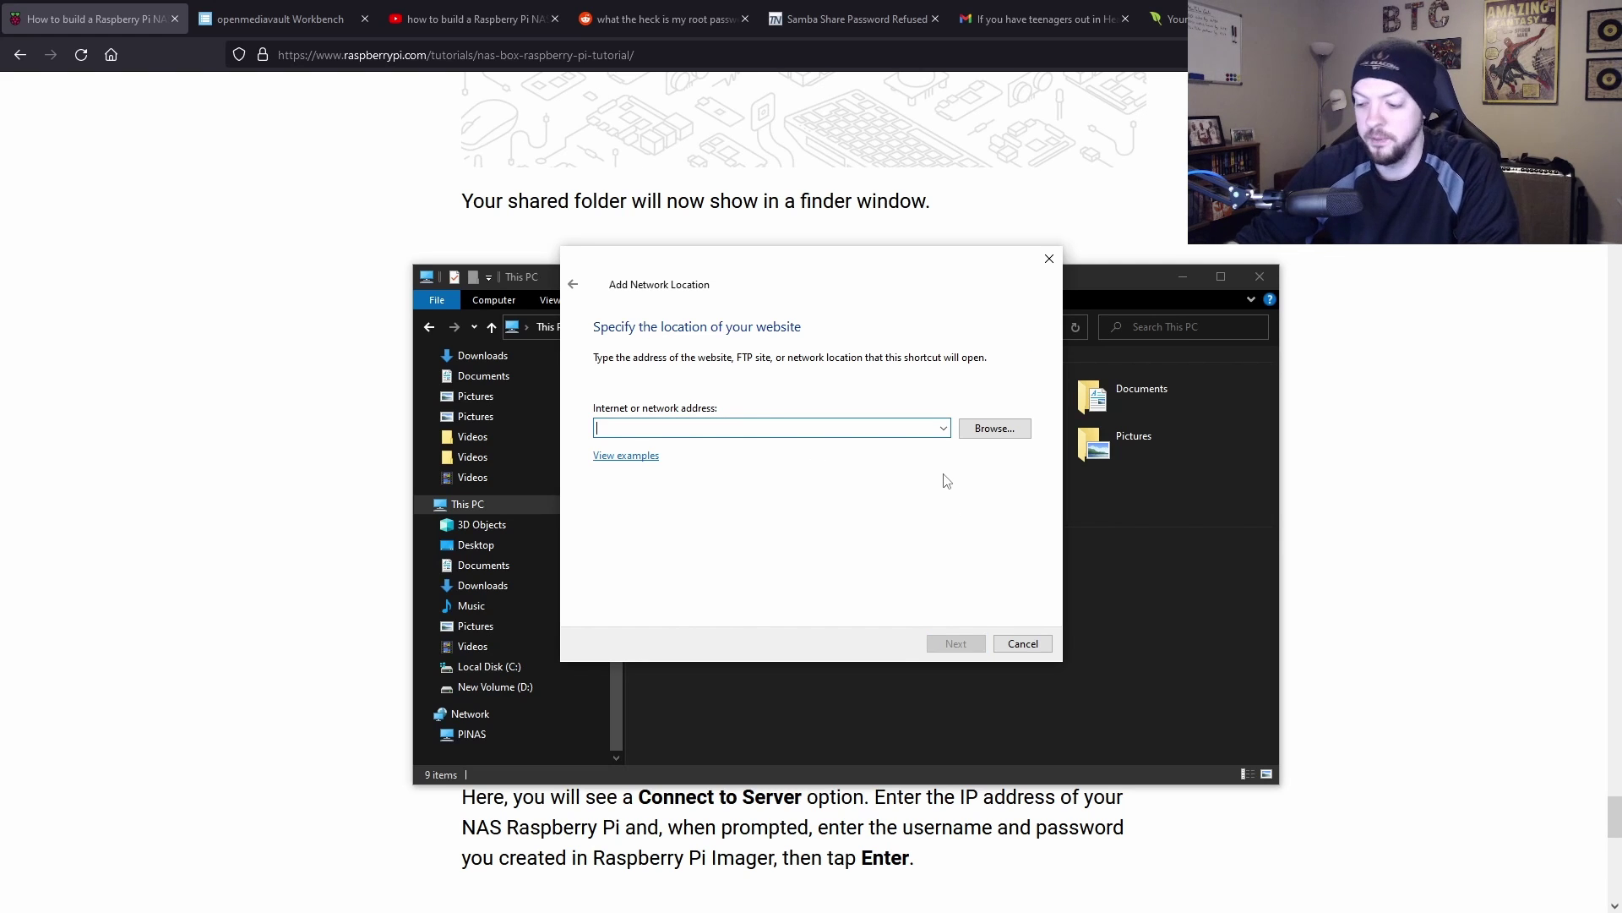
type("\\\\piNAS")
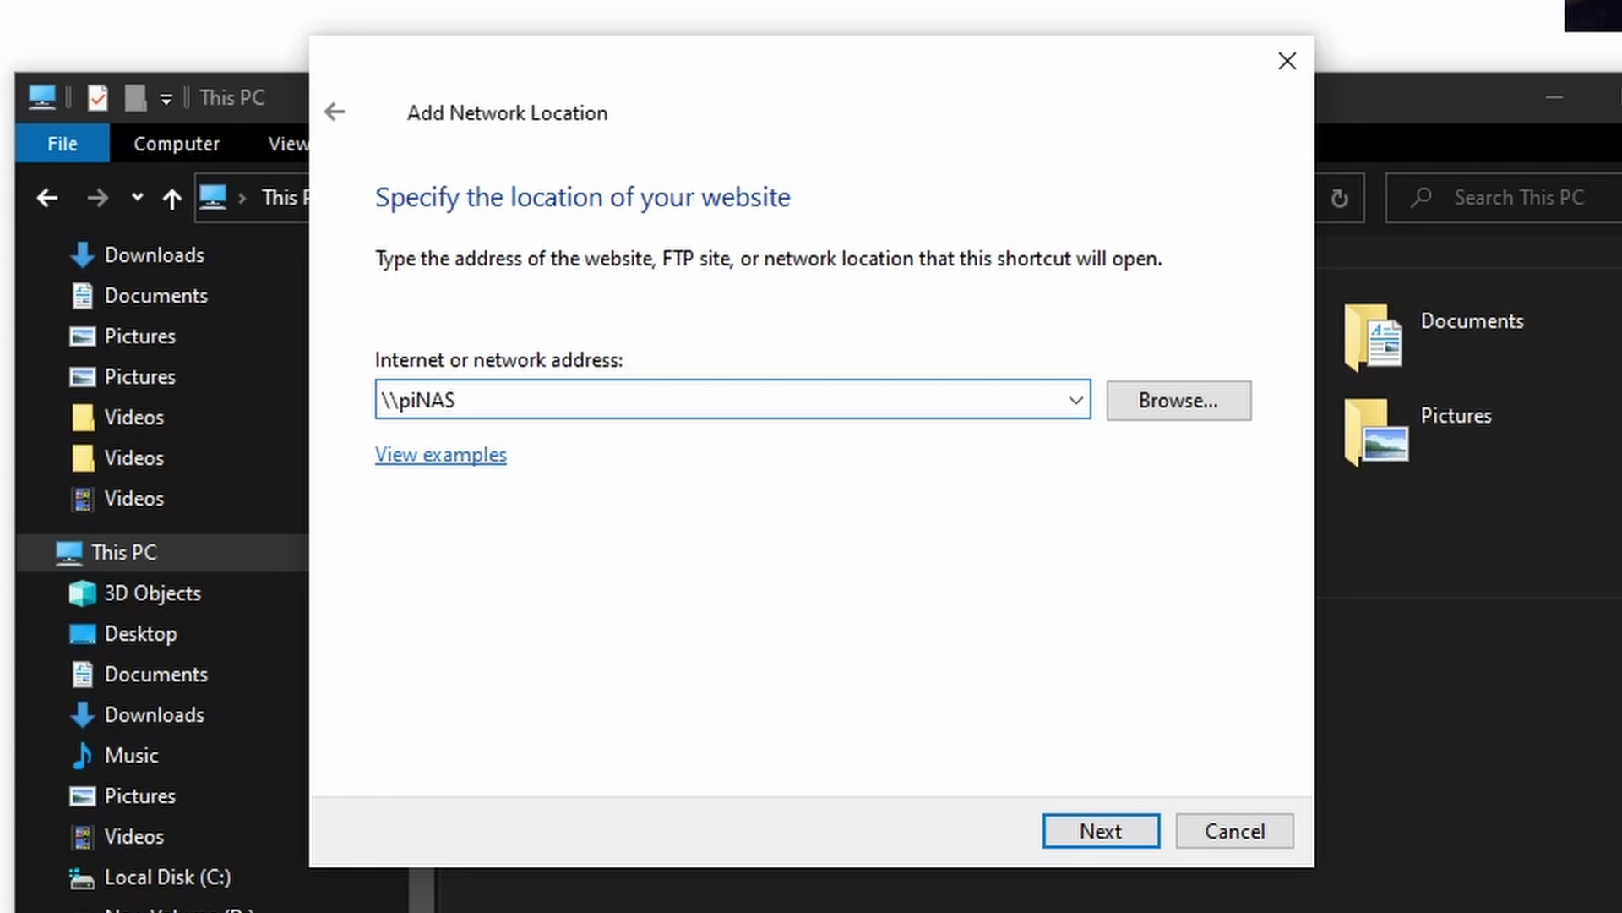
type("\\PiNAS\\")
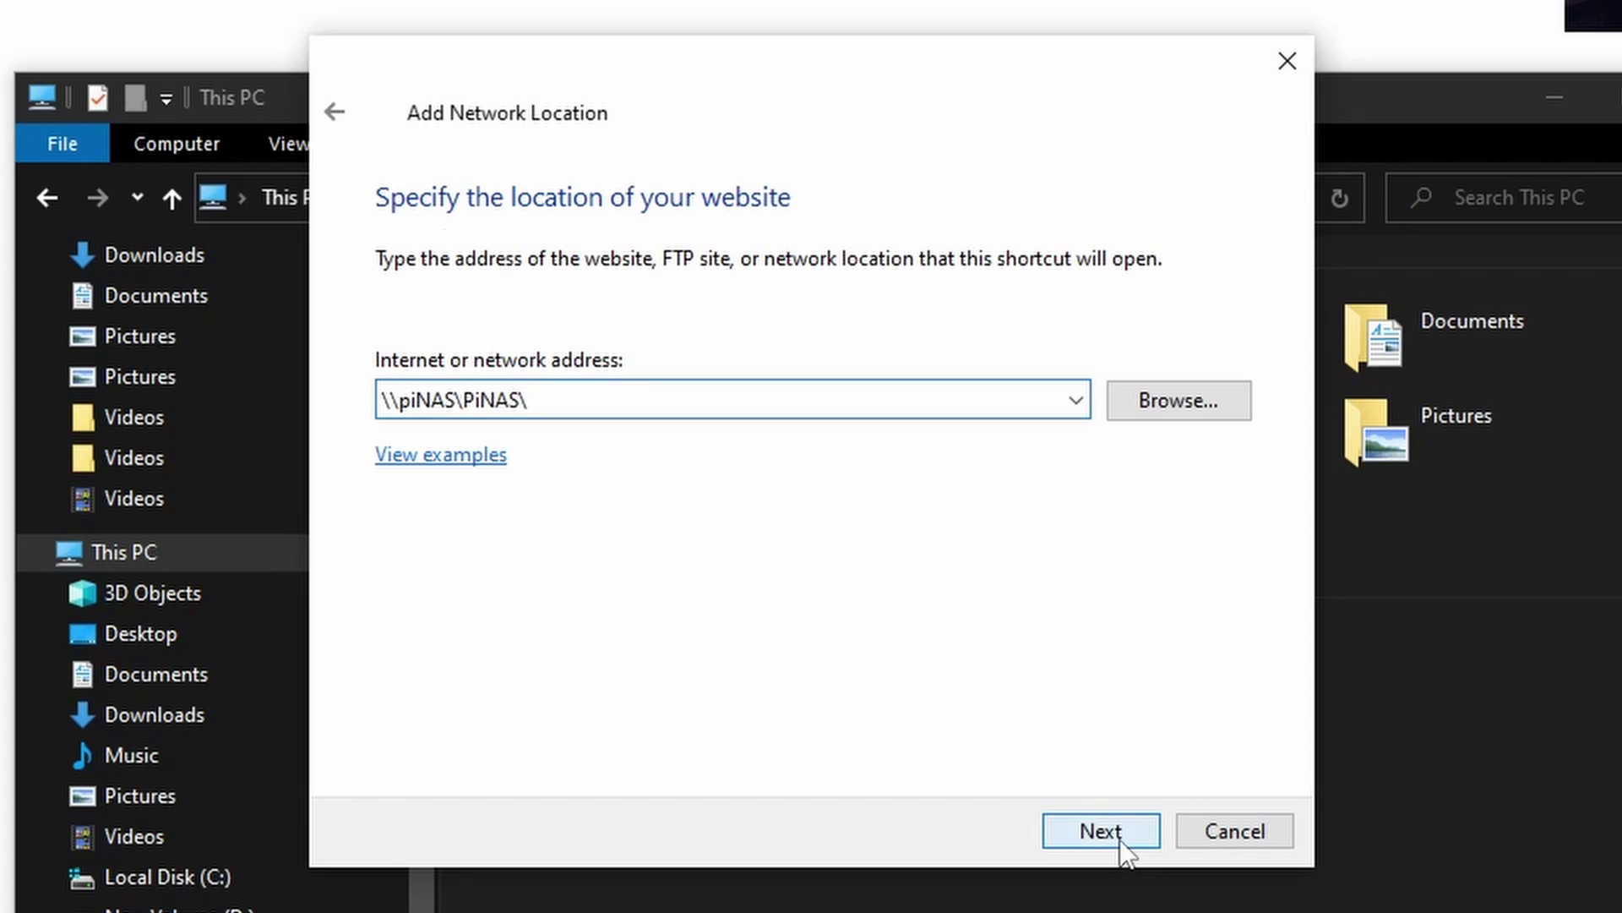
left_click(1100, 831)
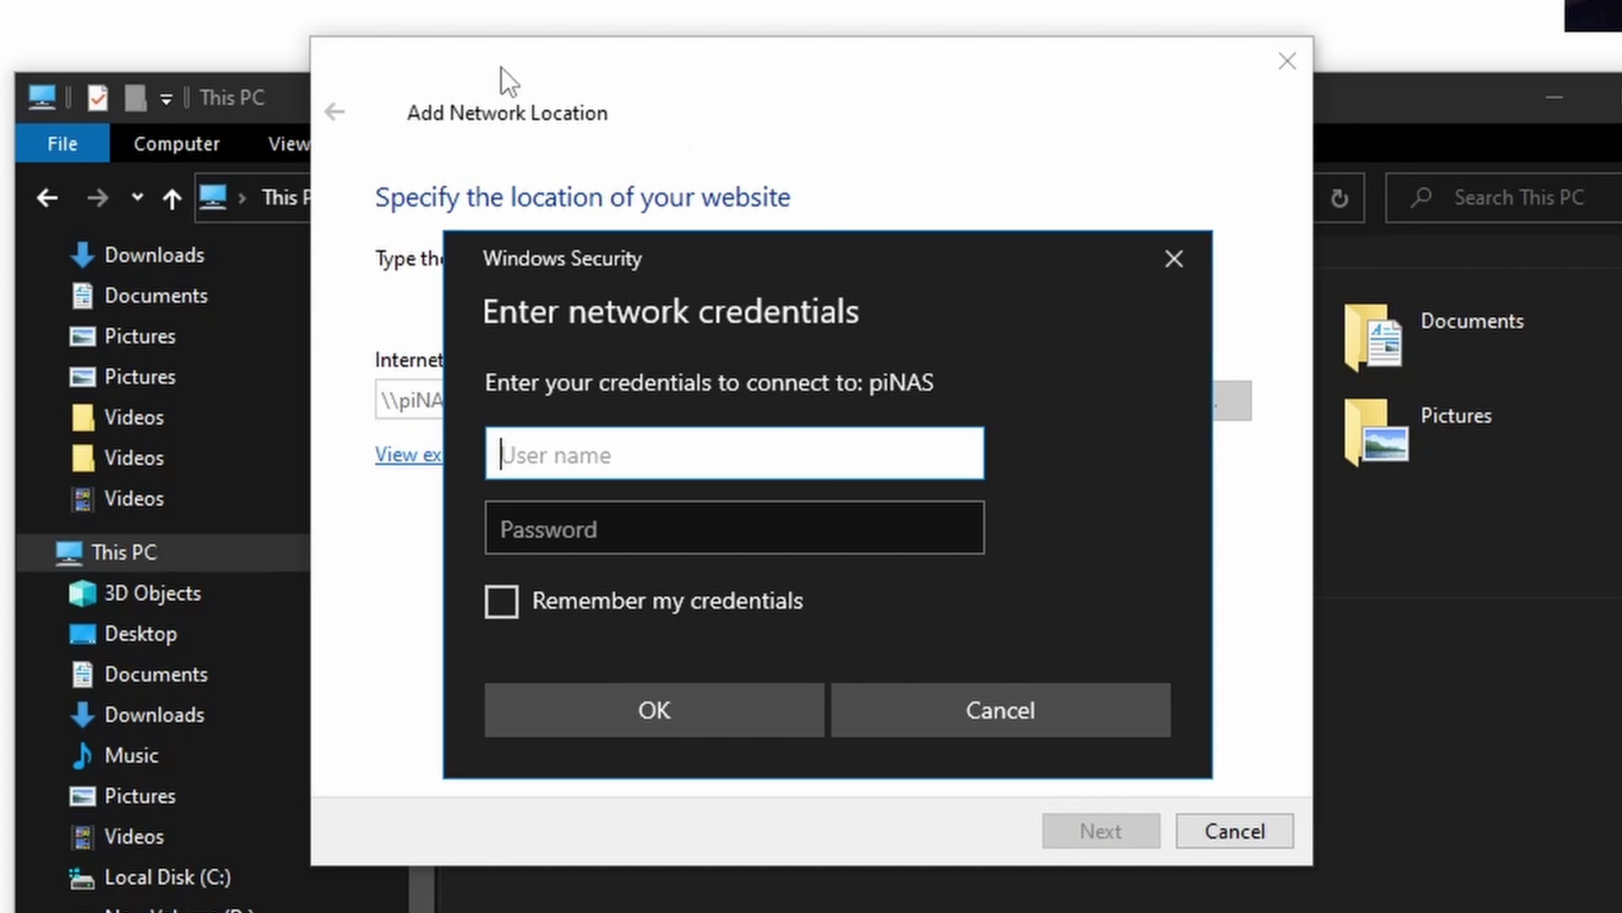
type("pi")
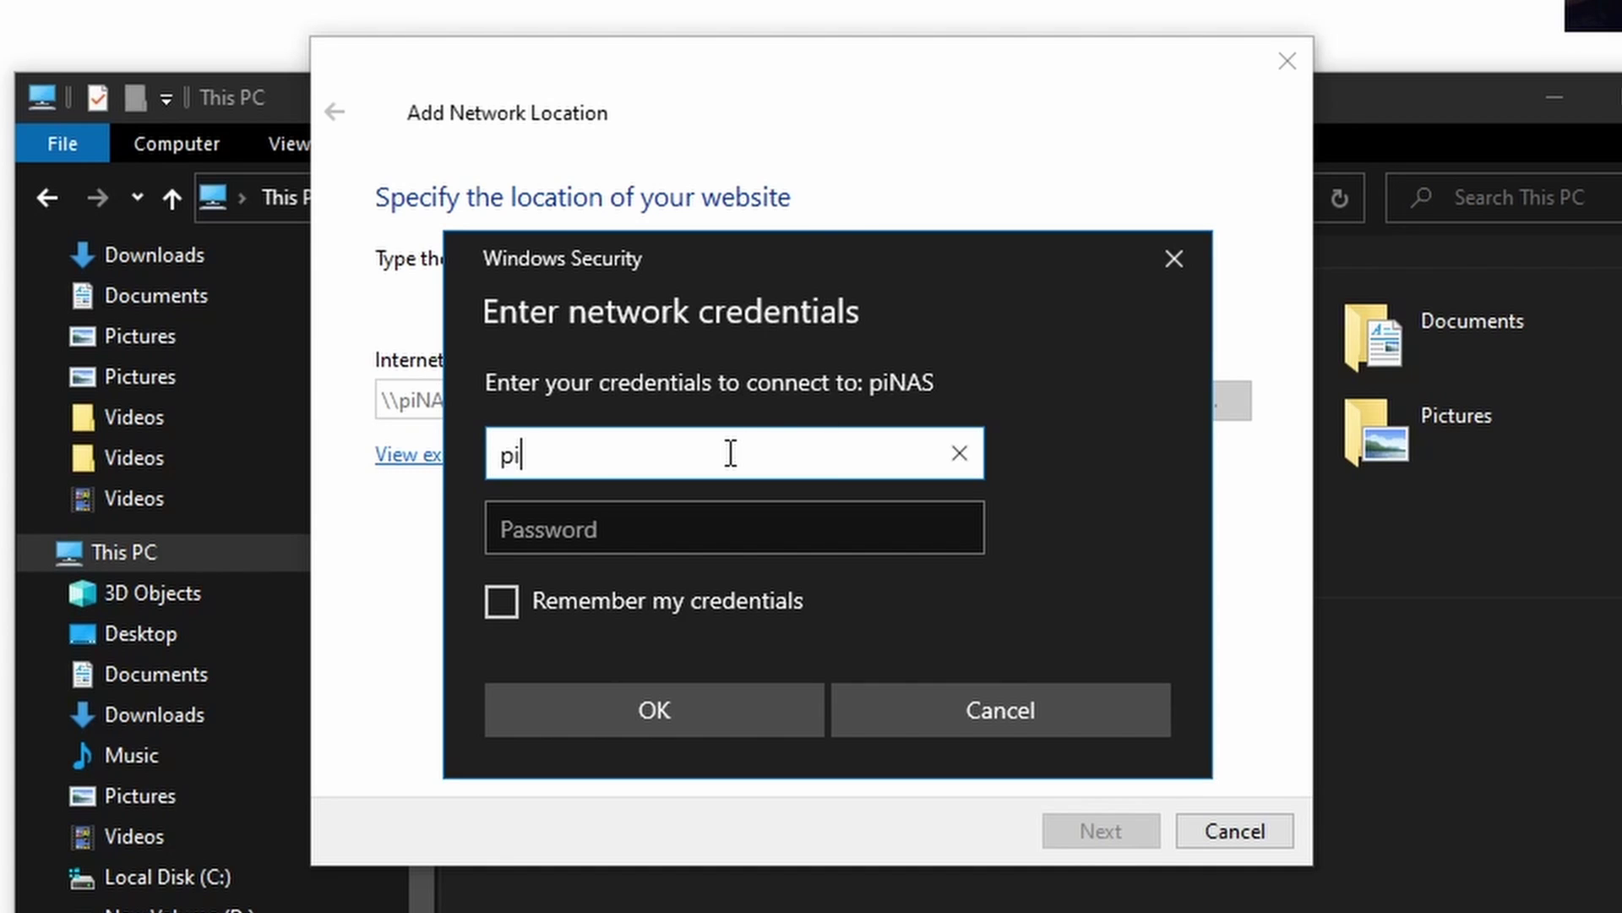
key("Tab")
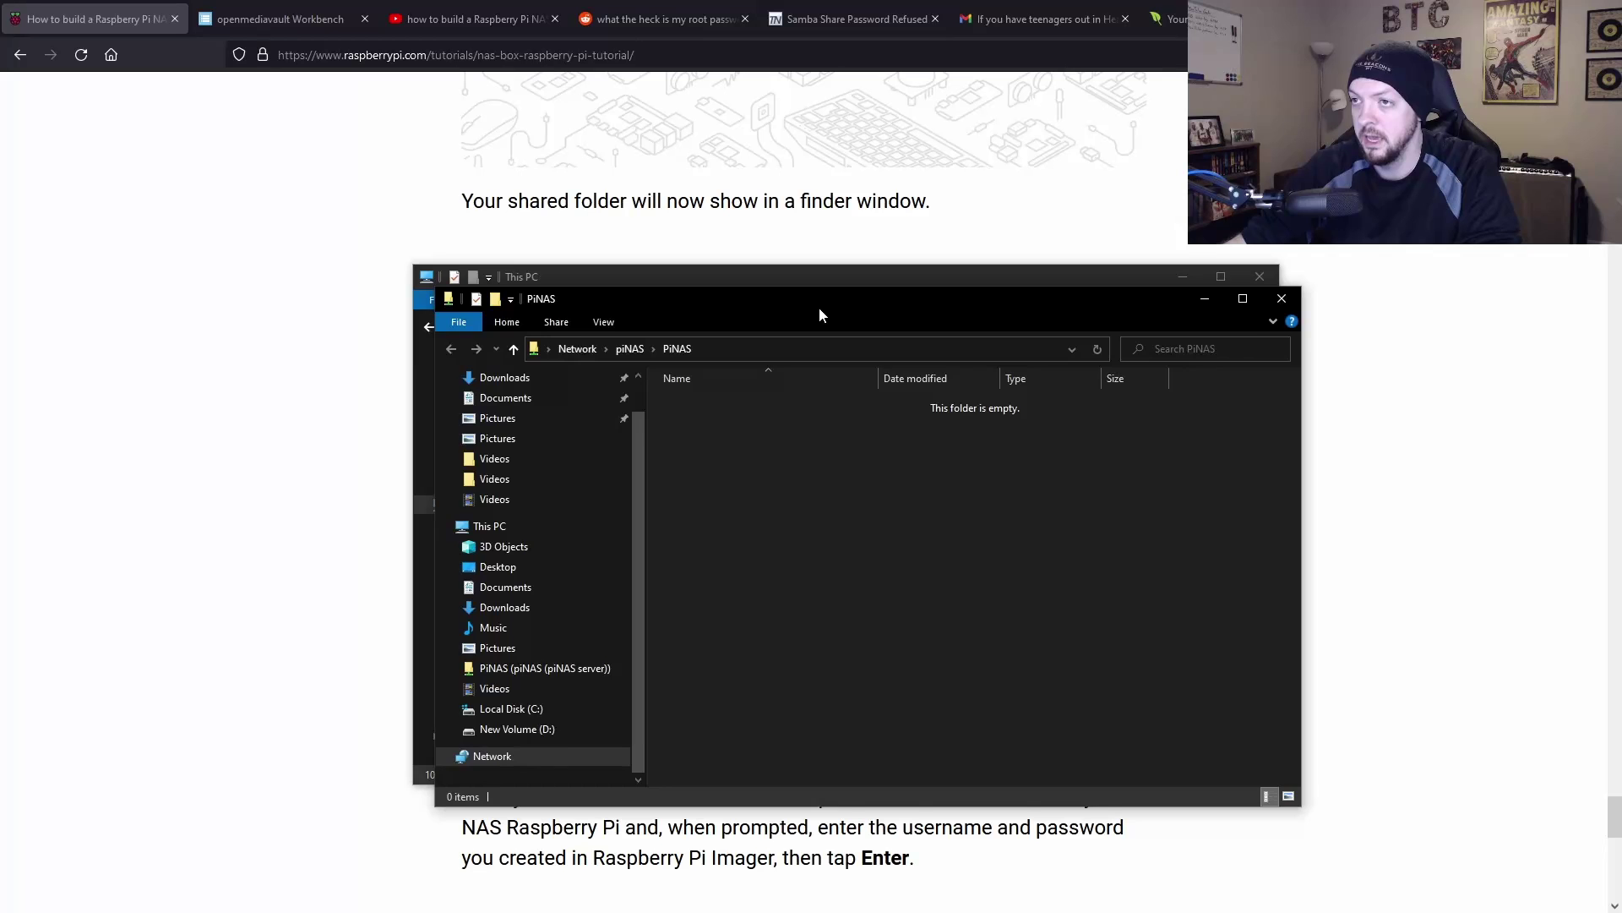
left_click_drag(819, 307, 970, 282)
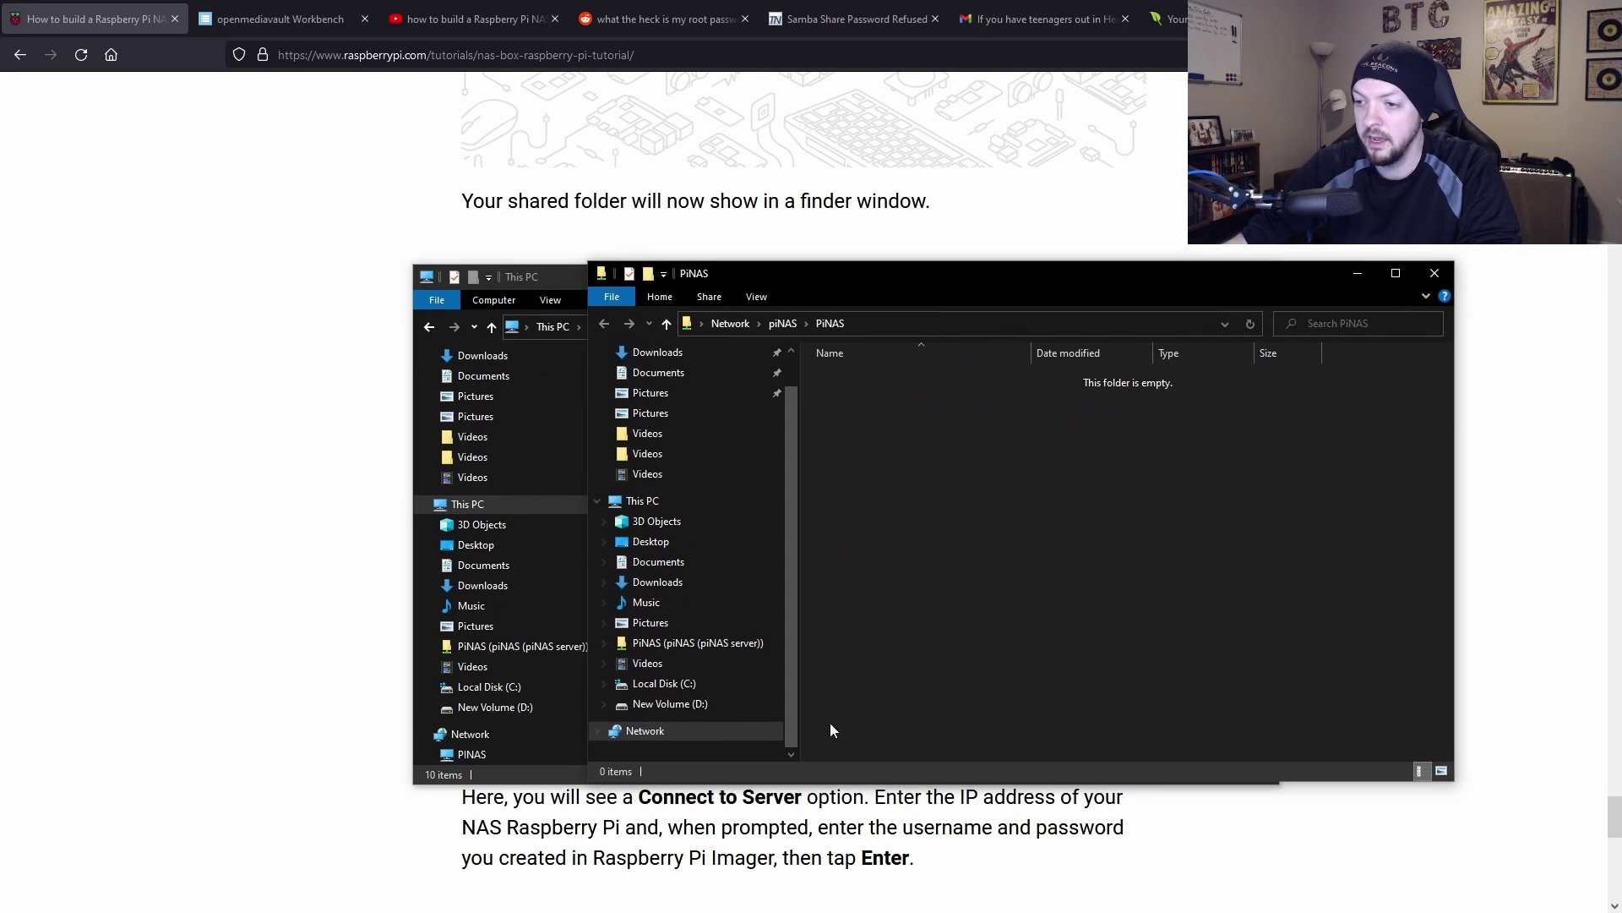
Rearrange the PiNAS Explorer windows and close the duplicate one with Ctrl+W
scroll(456, 729, "down", 1)
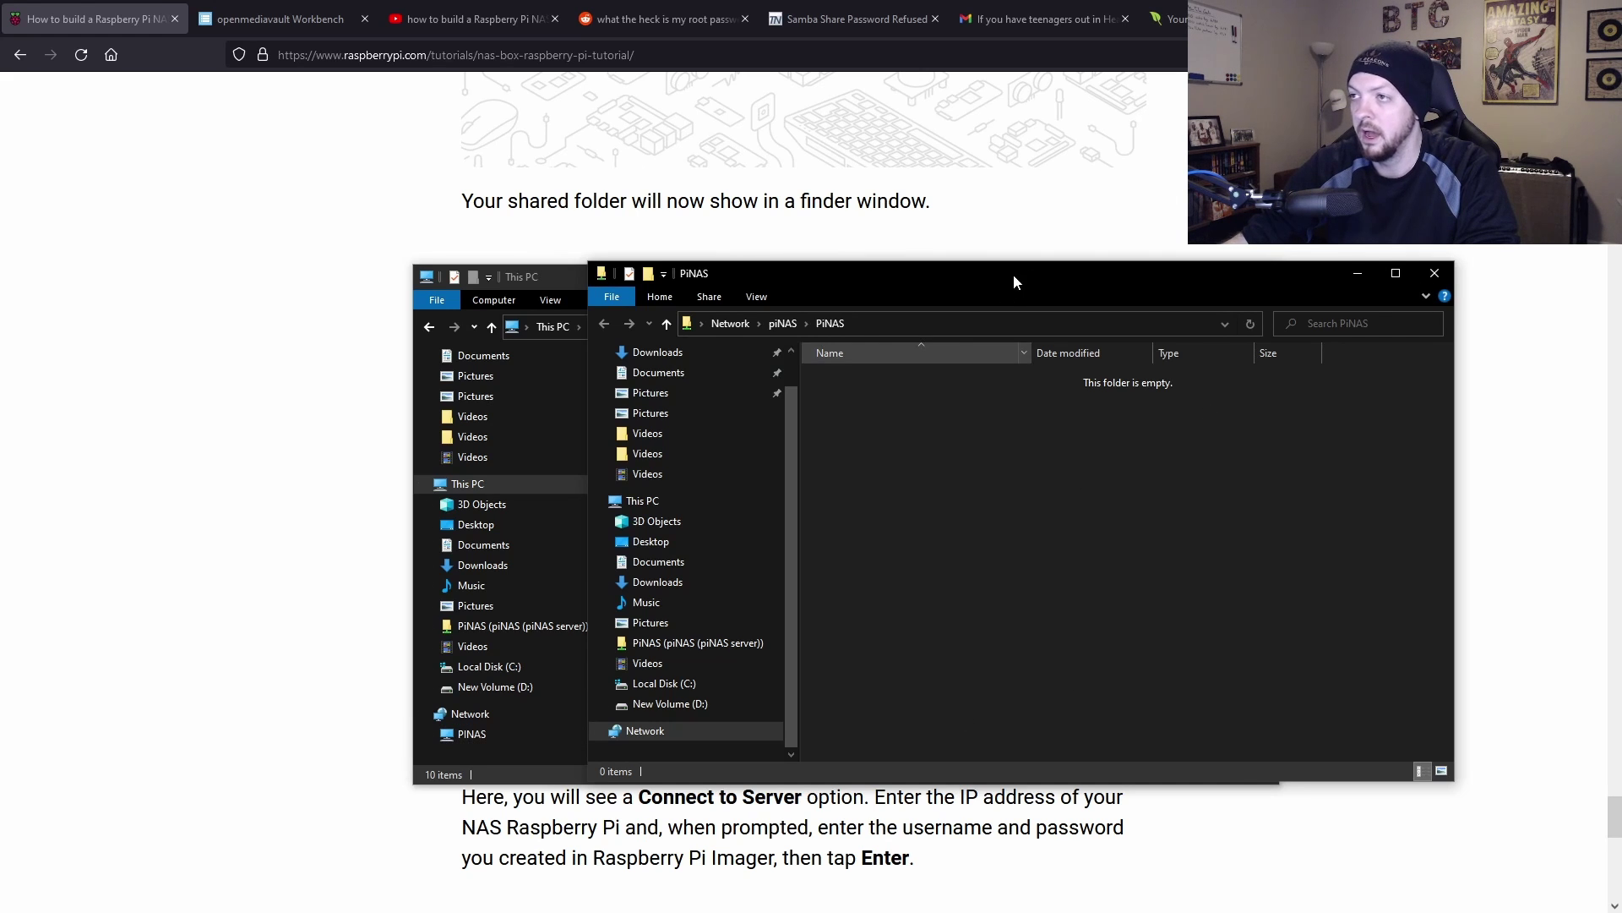
left_click_drag(1014, 275, 941, 267)
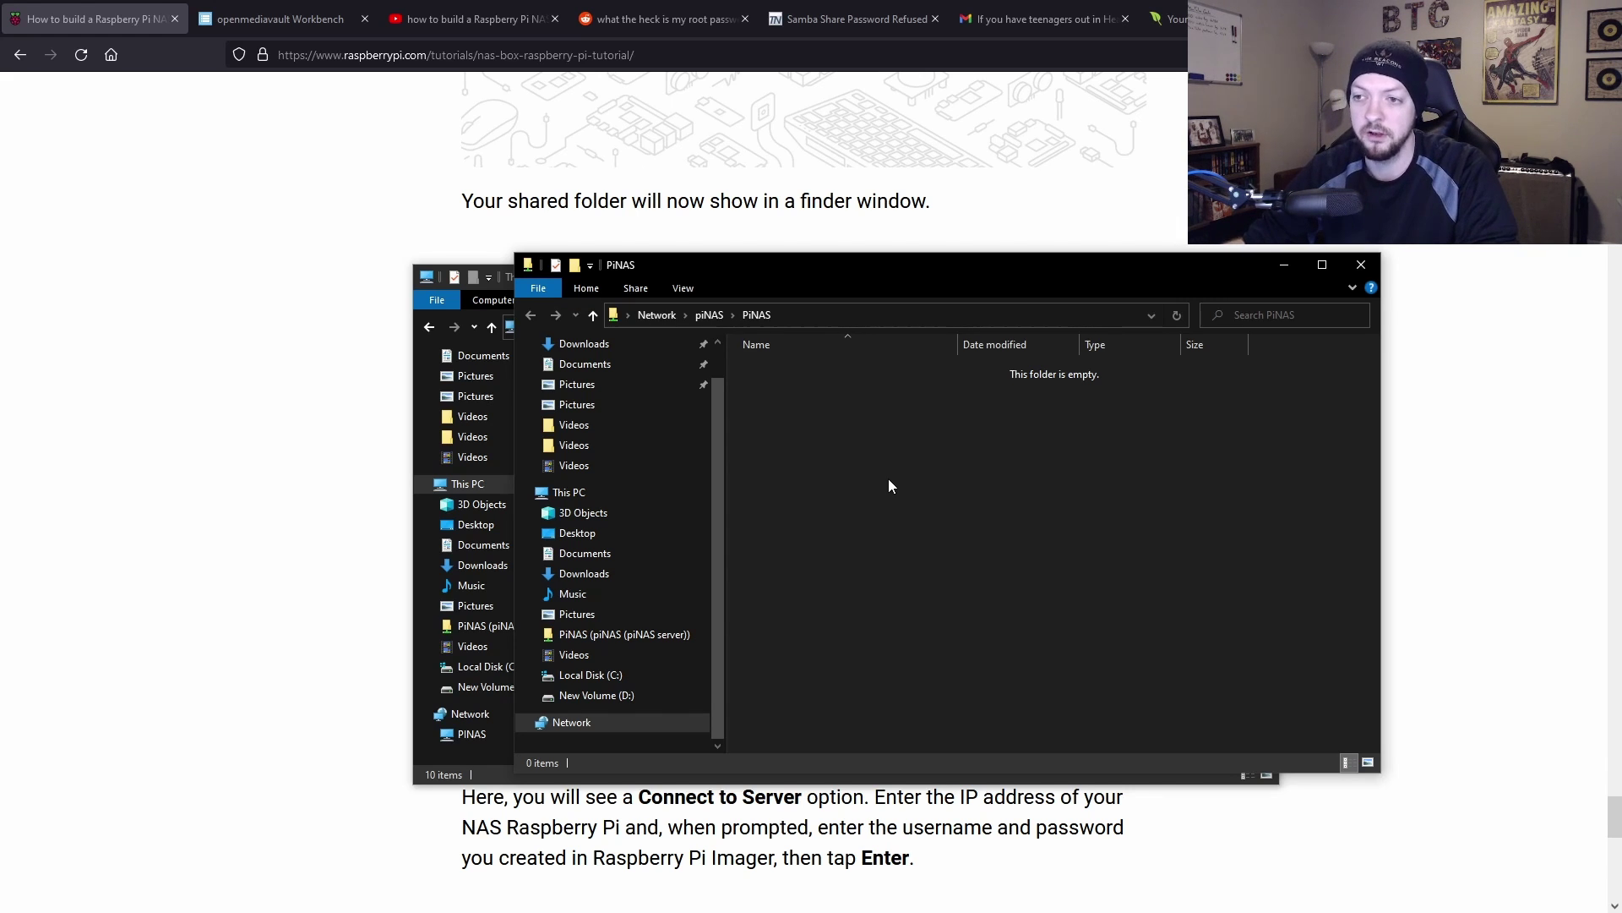
key("ctrl+w")
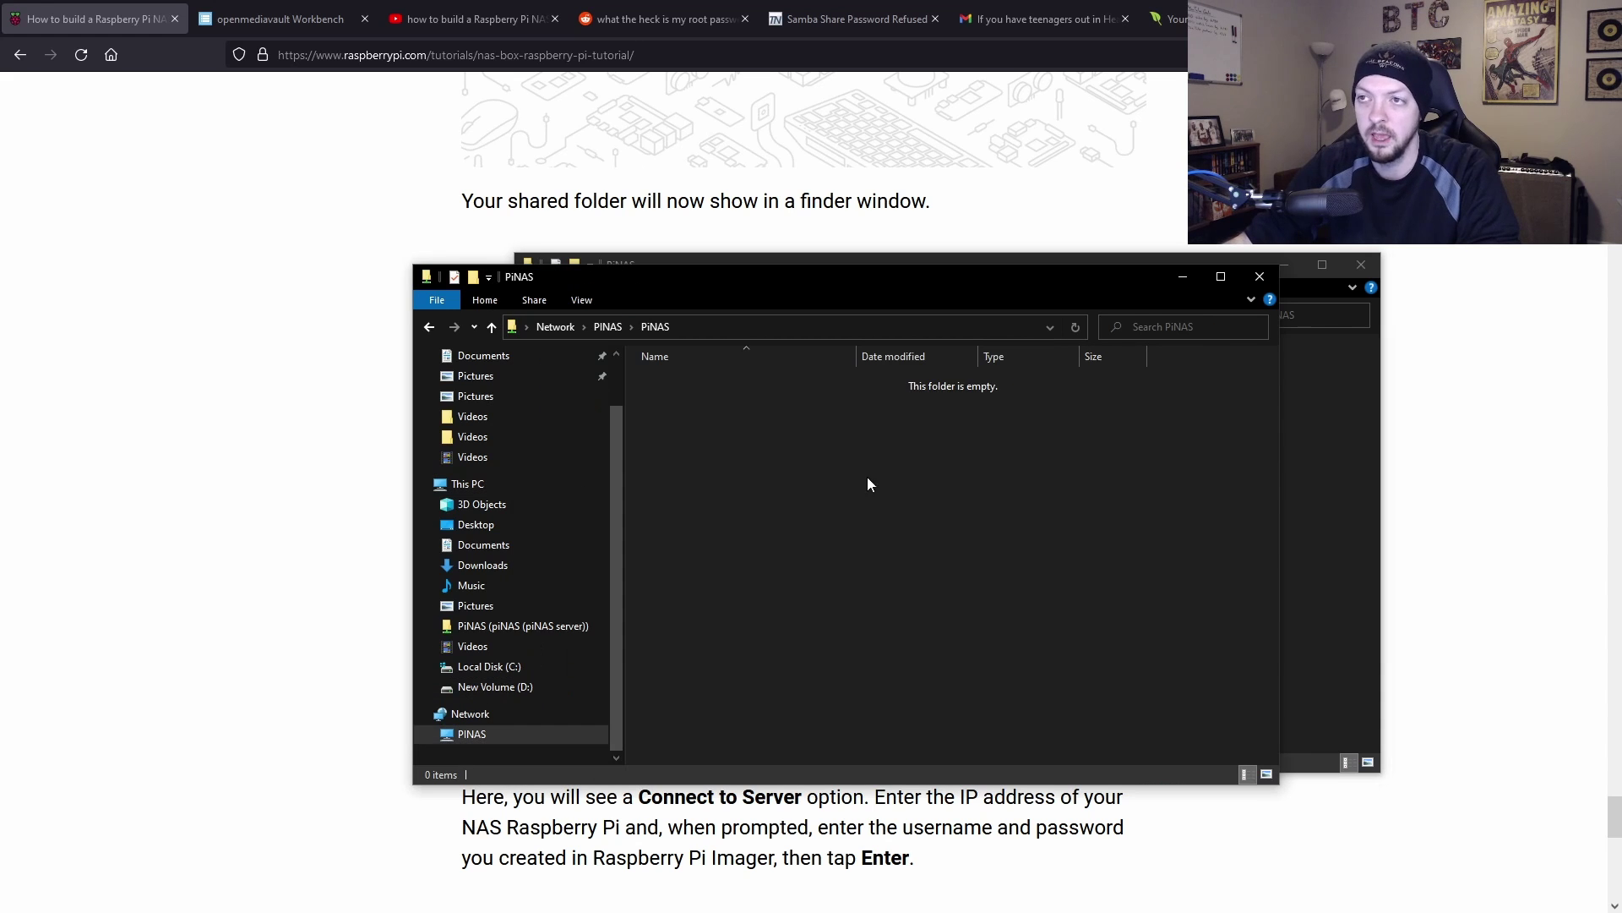